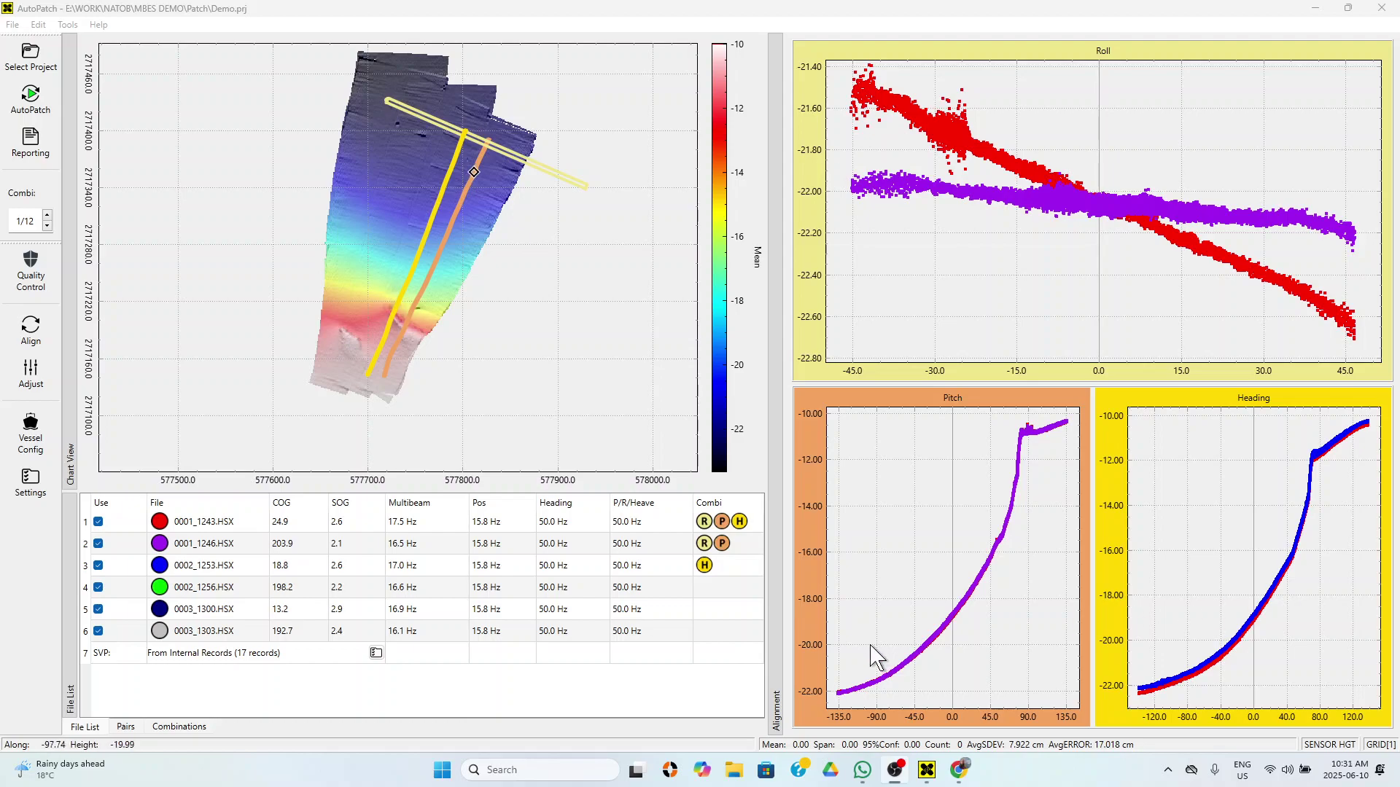
- Show the transducer tracks of the survey lines on the chart view
right_click(373, 266)
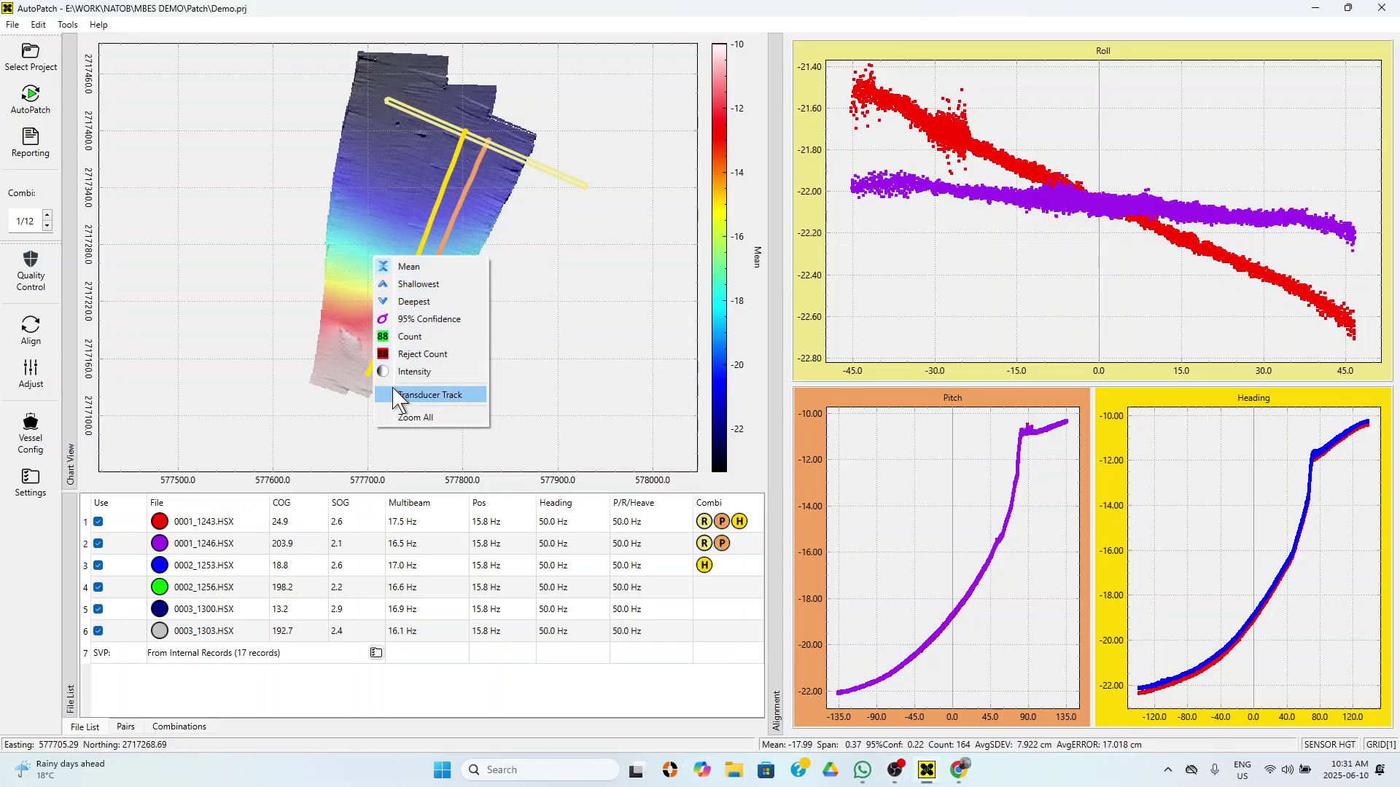
click(411, 394)
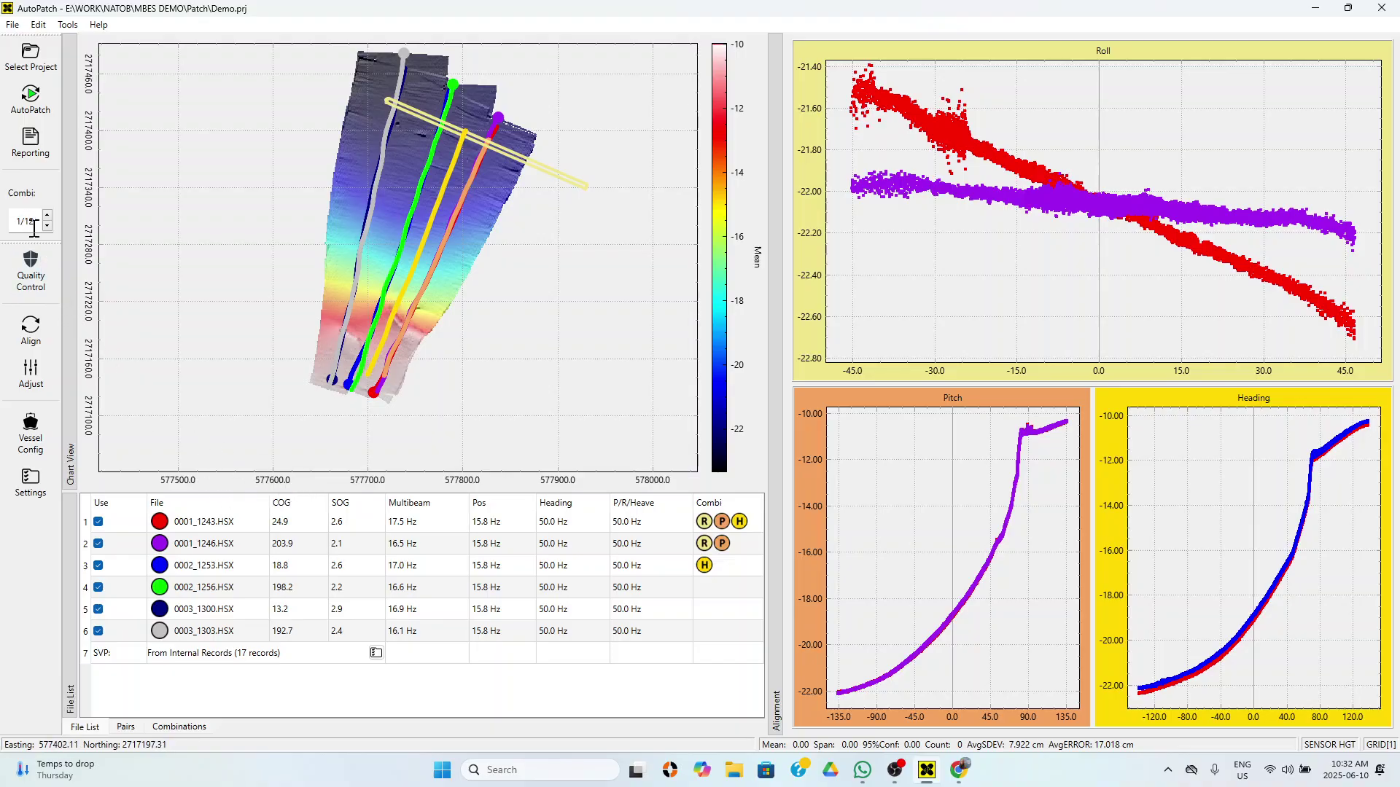
- Browse the line combinations from 1/12 up to 7/12 and examine their lines on the chart and in the roll, pitch and heading plots
drag(39, 222, 16, 224)
click(47, 216)
click(47, 216)
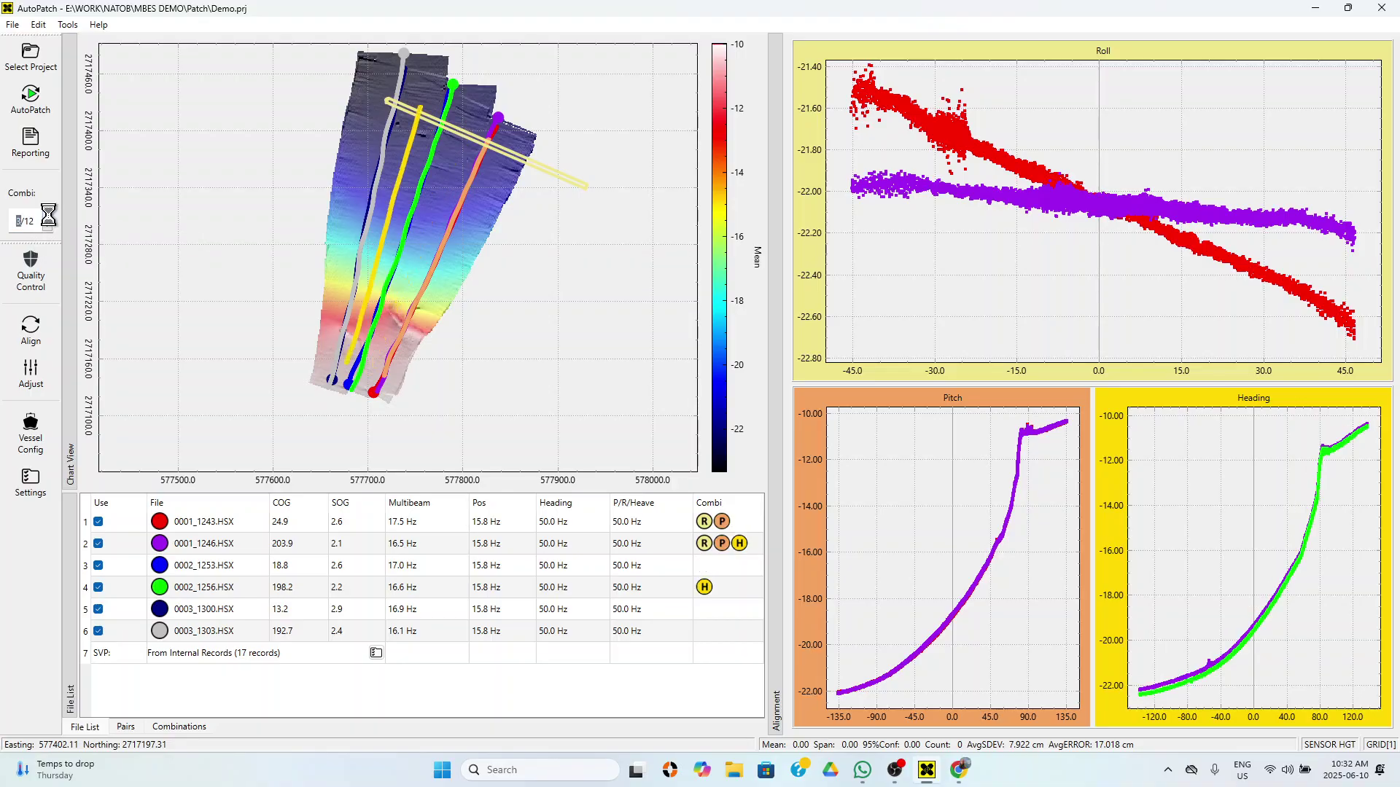
click(47, 216)
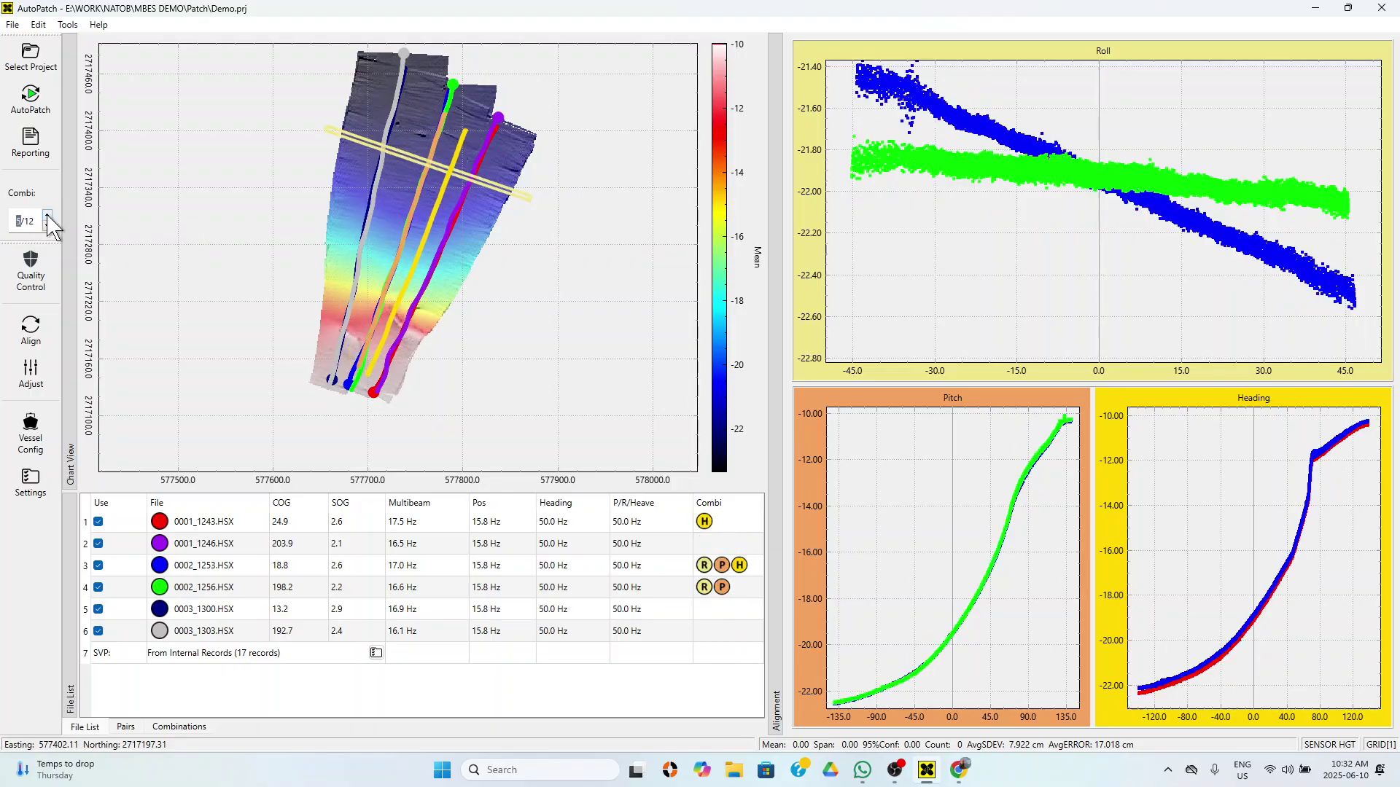
click(47, 216)
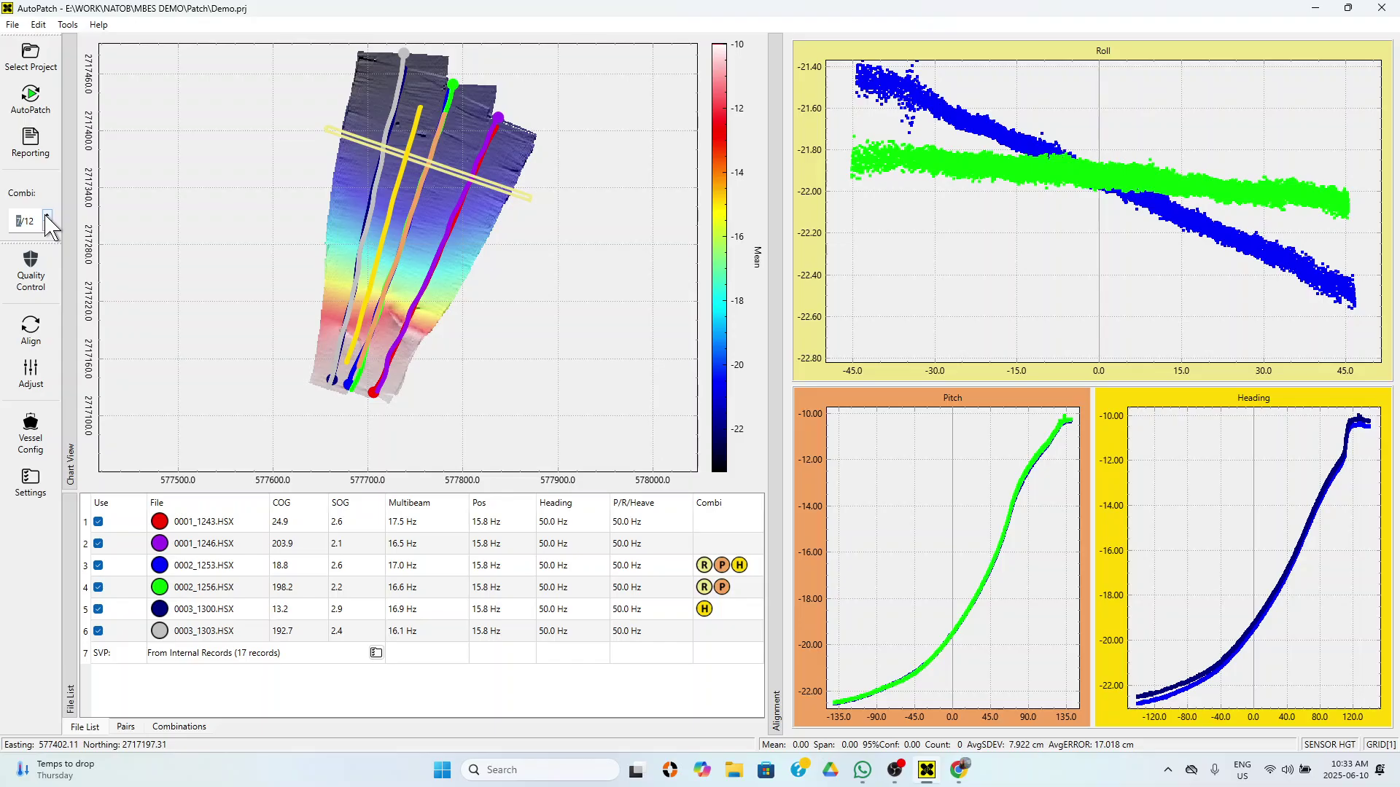
scroll(399, 248, up, 3)
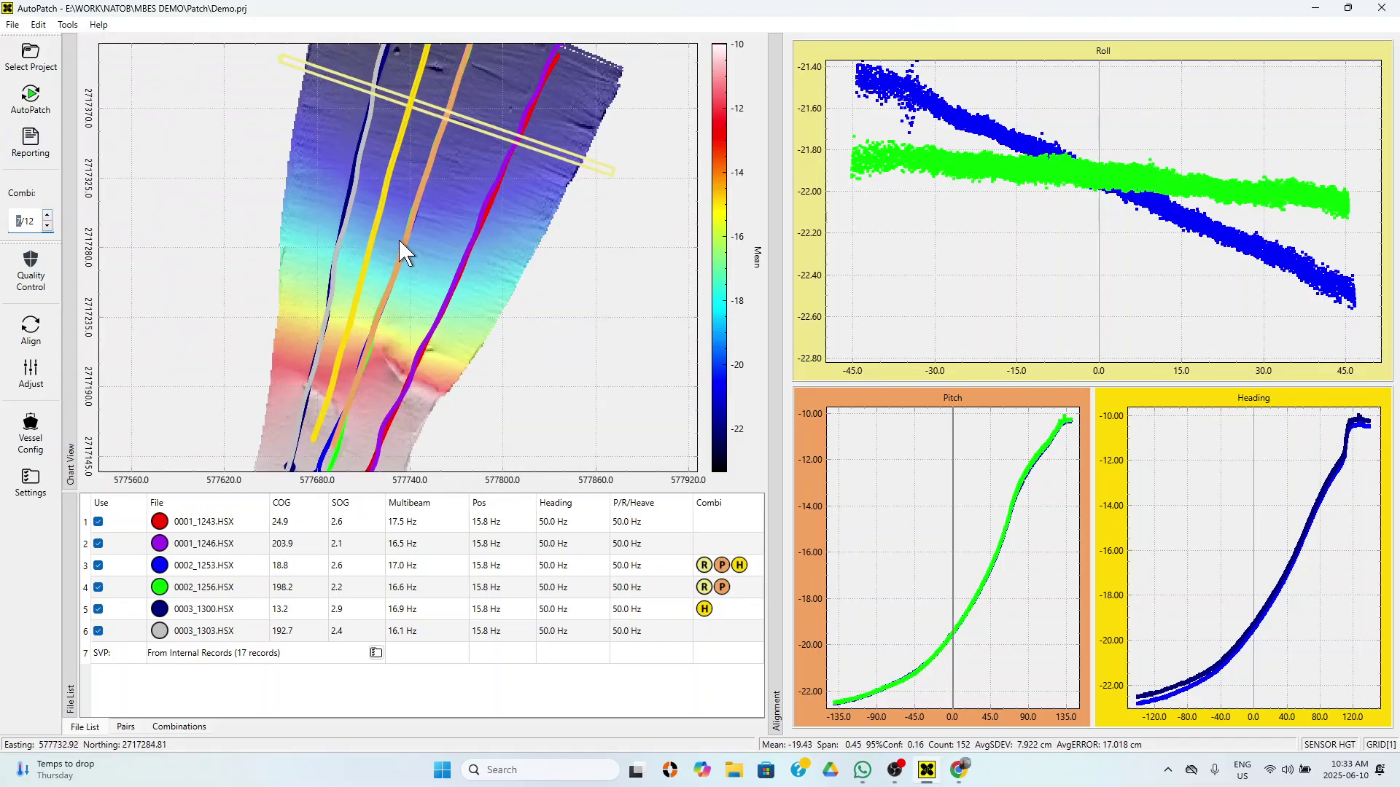
scroll(401, 252, up, 1)
scroll(400, 242, down, 4)
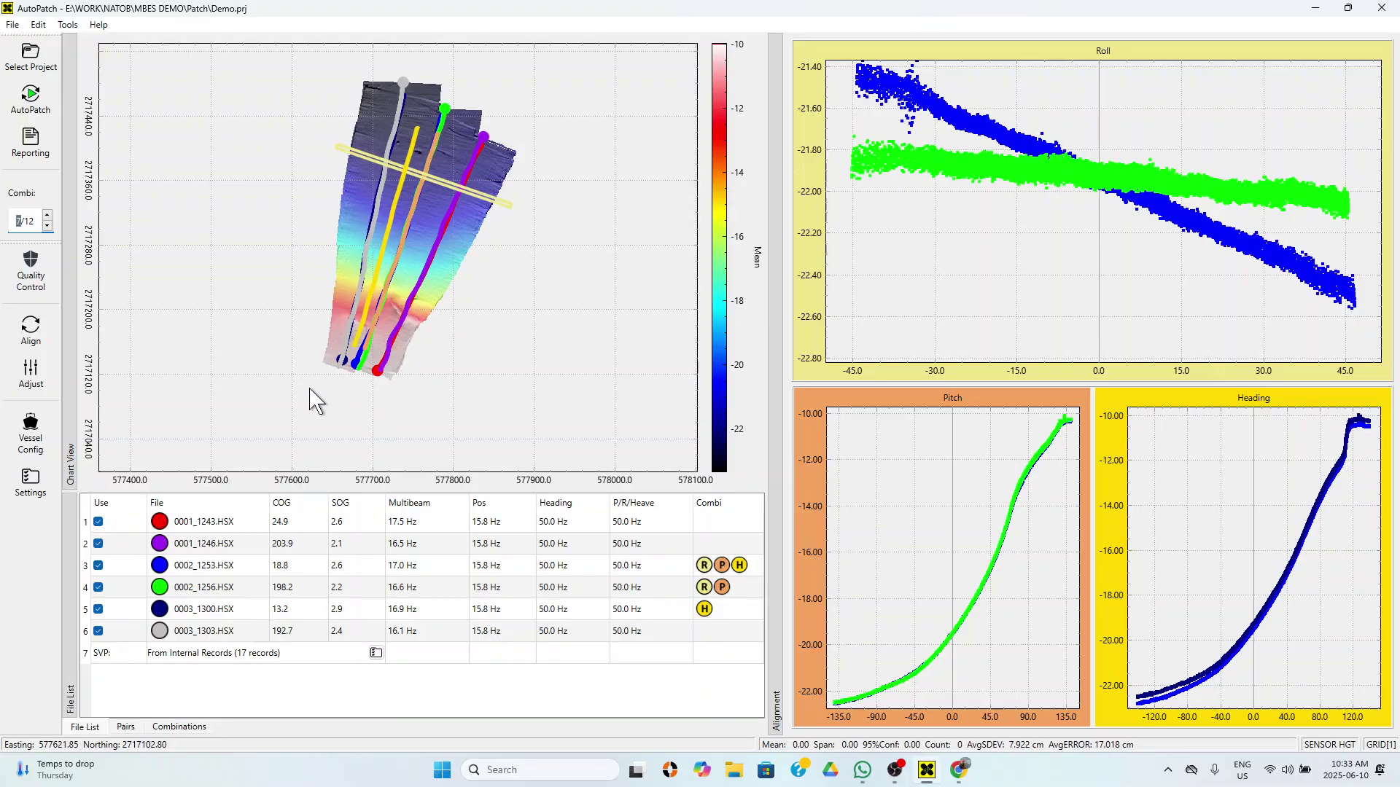
- Review the list of recent projects, keeping the current Demo.prj project open
click(31, 59)
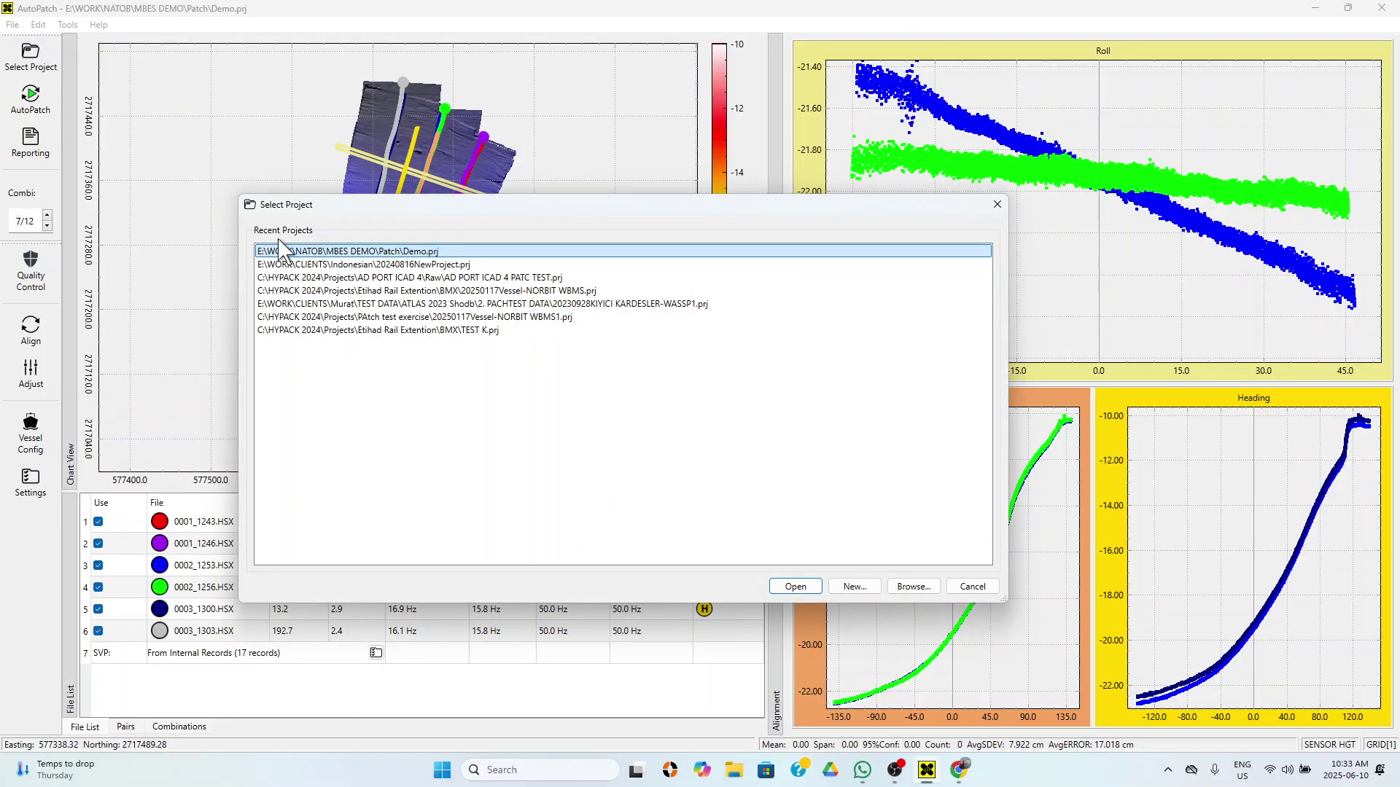
click(432, 254)
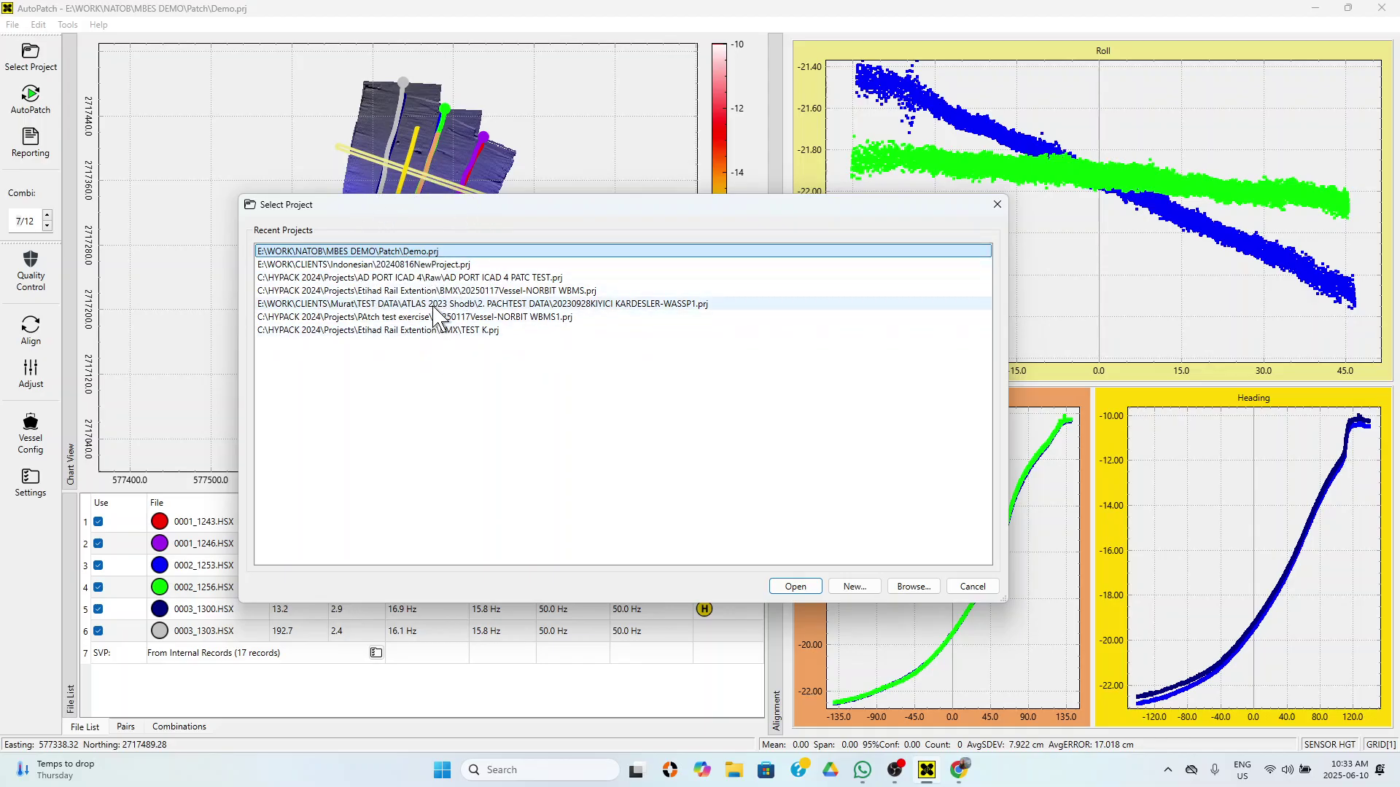
click(997, 205)
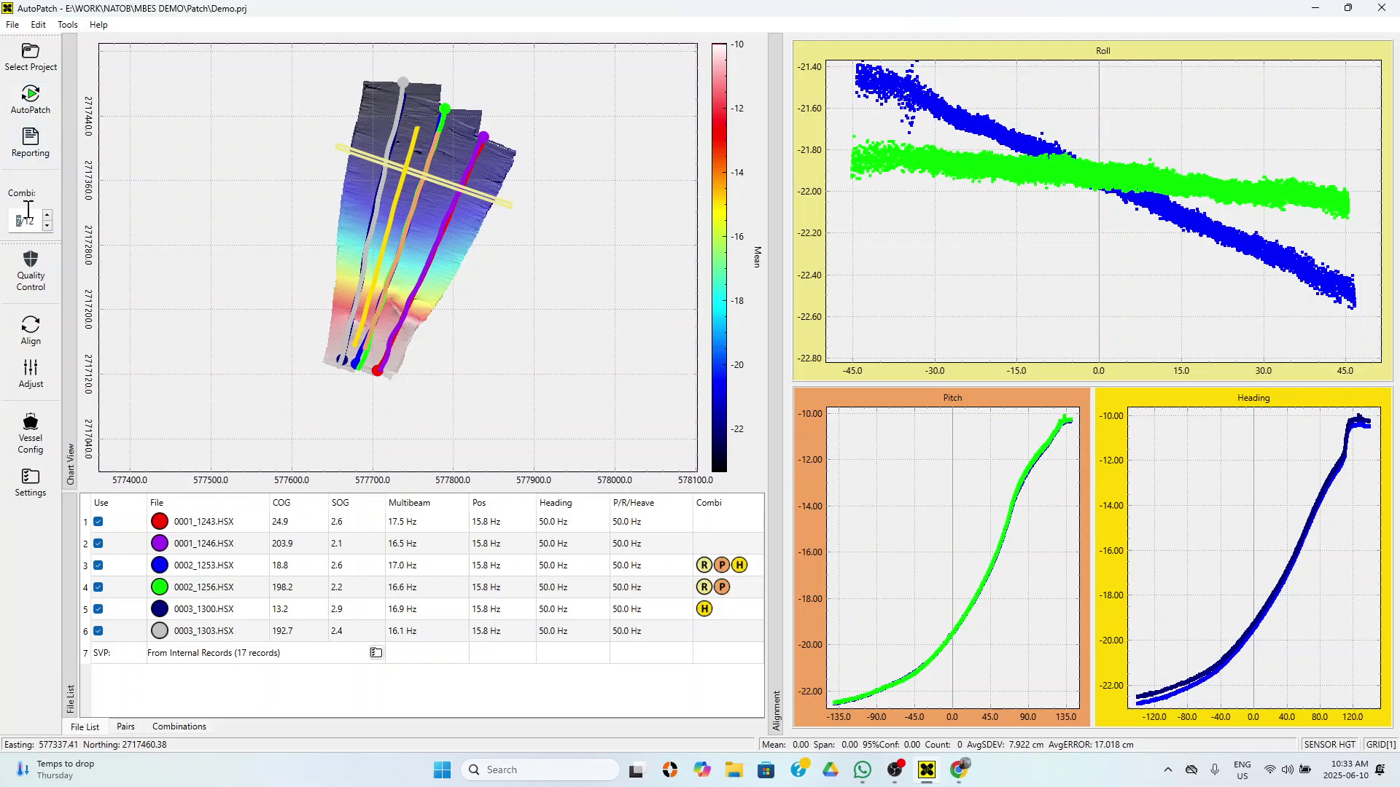
- Return the displayed line combination to 1/12
click(47, 226)
click(46, 226)
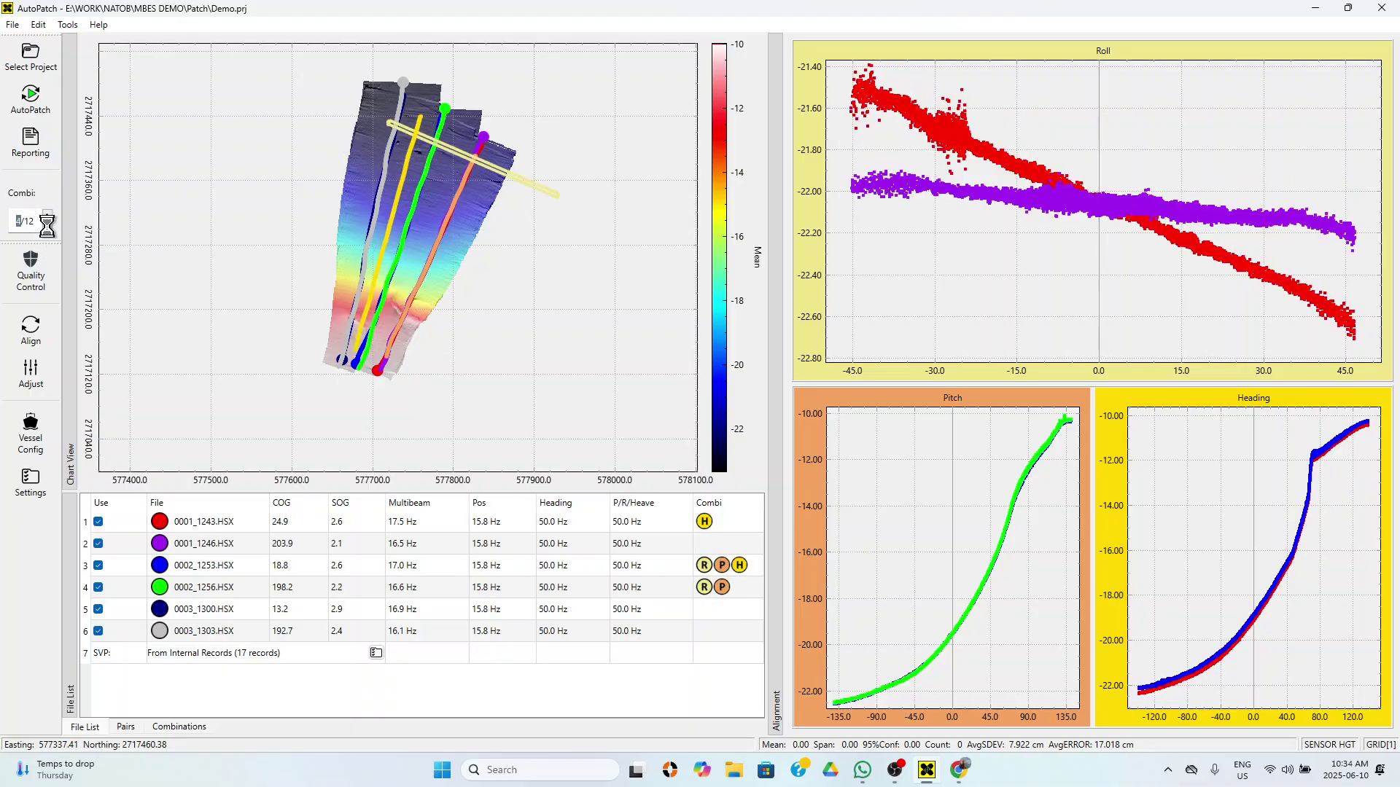
click(47, 226)
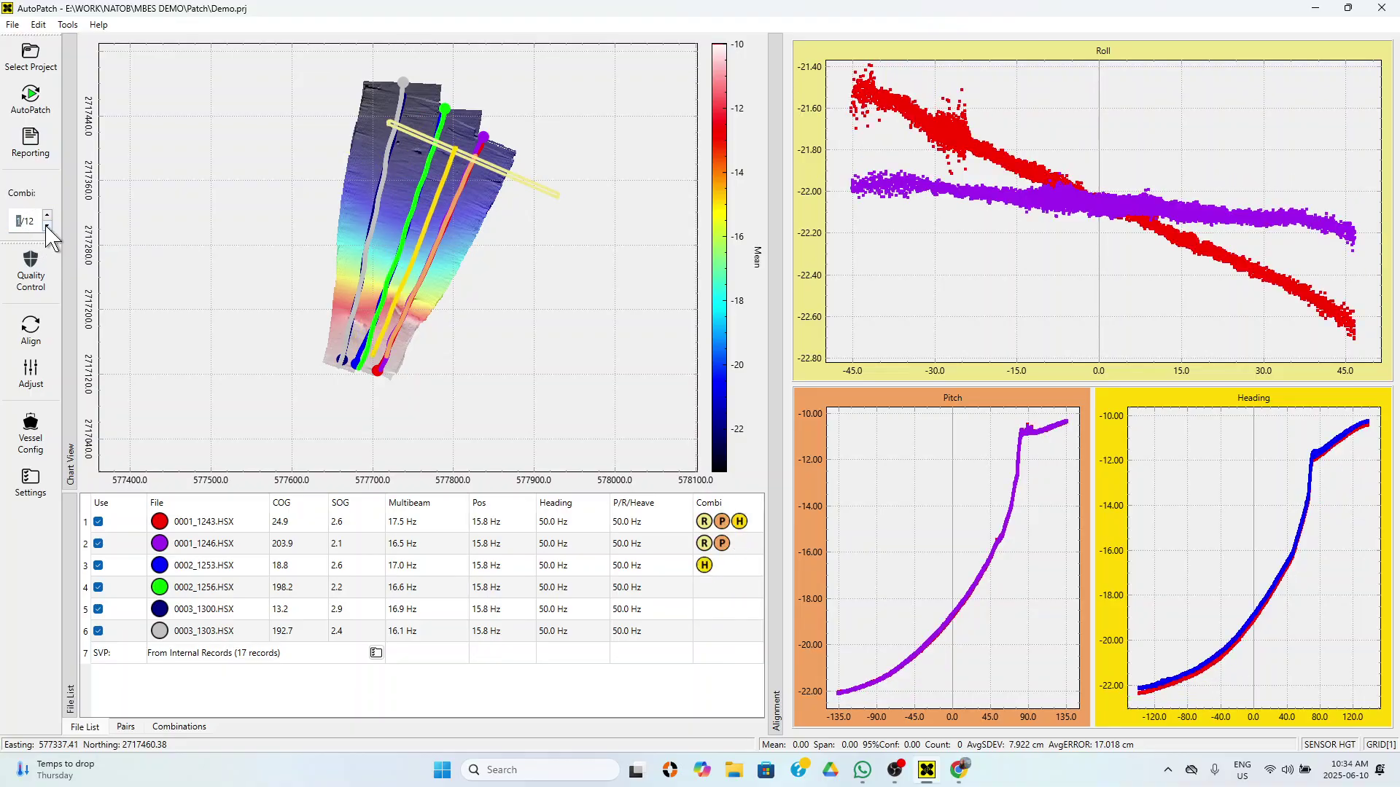
- Review the quality control results for sound velocity at the head, position quality, heading, heave and accuracy
click(31, 274)
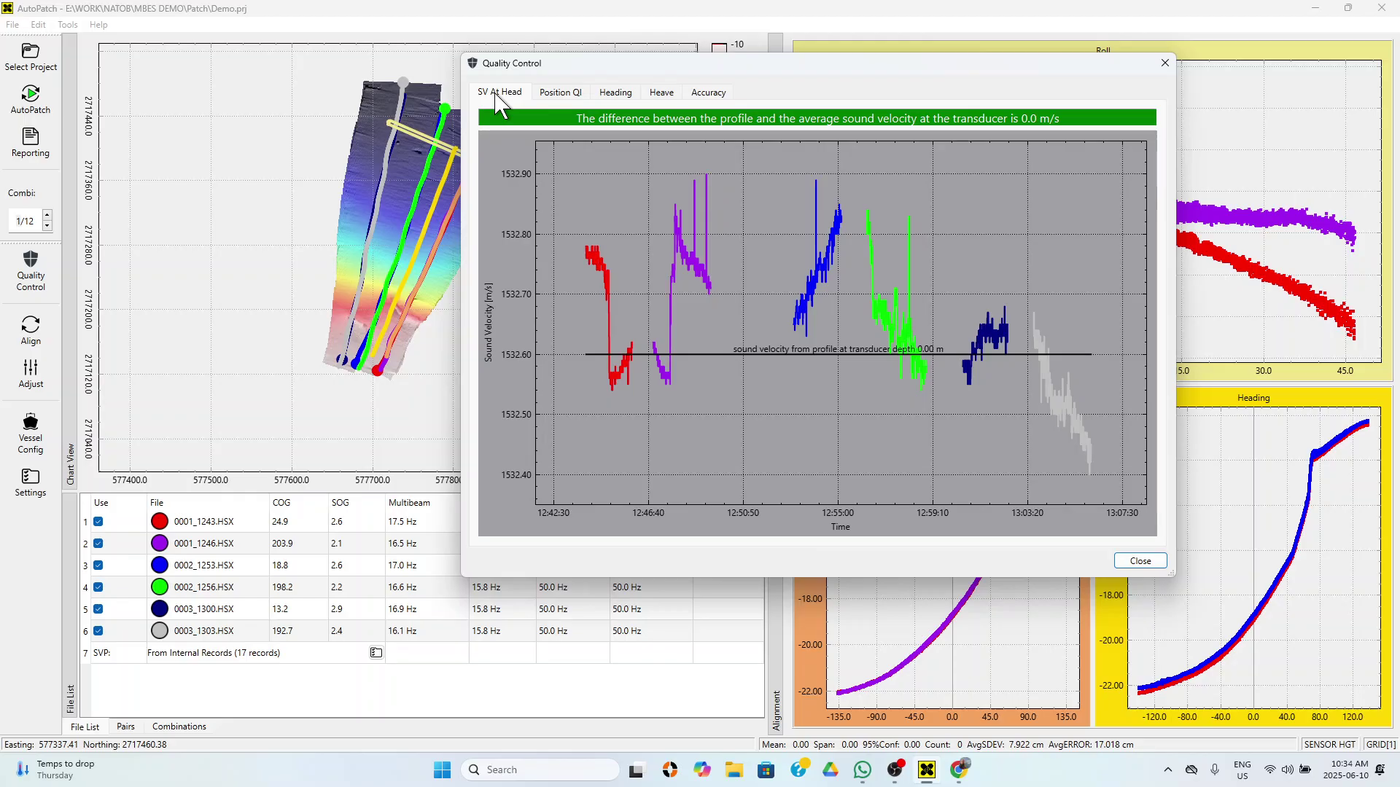
click(555, 92)
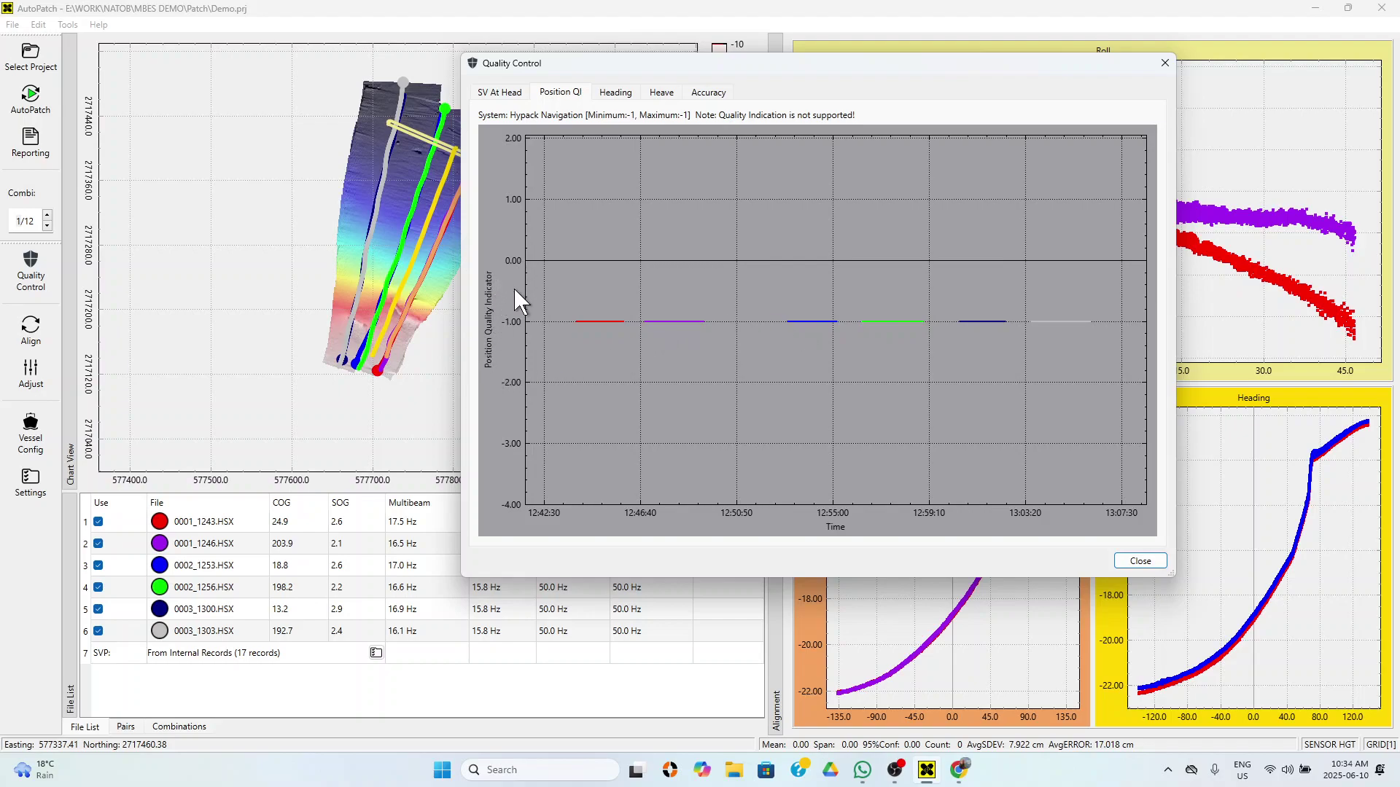
drag(565, 231, 603, 456)
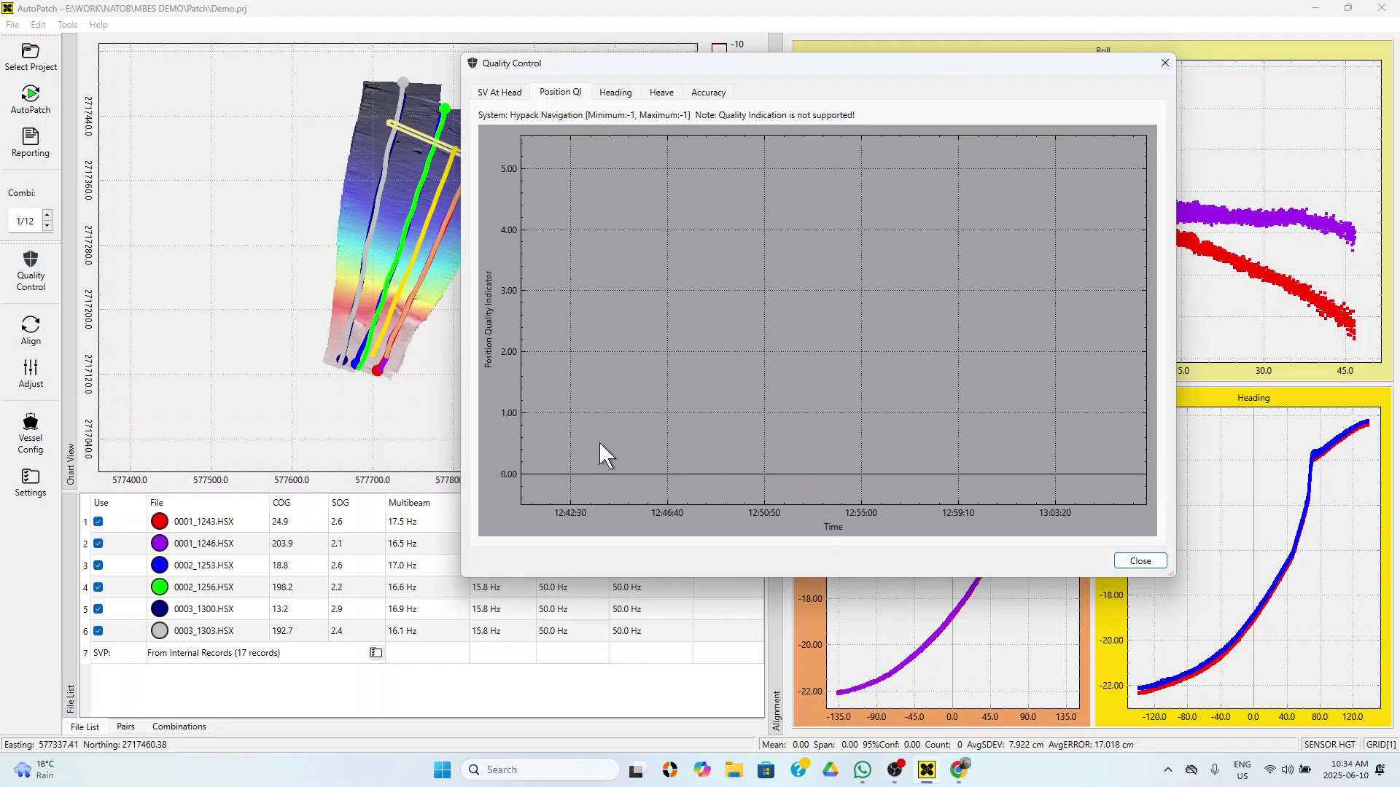
drag(722, 379, 723, 186)
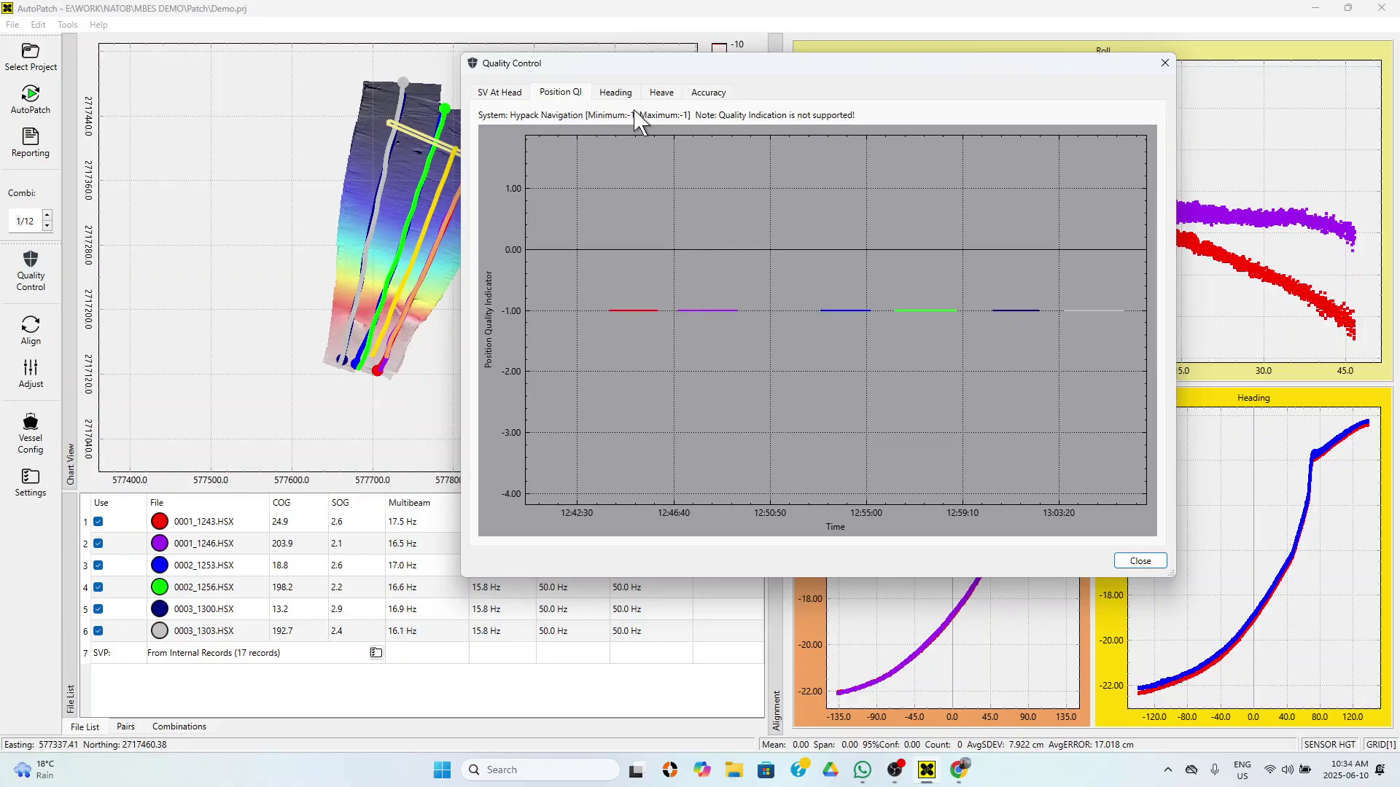
click(622, 94)
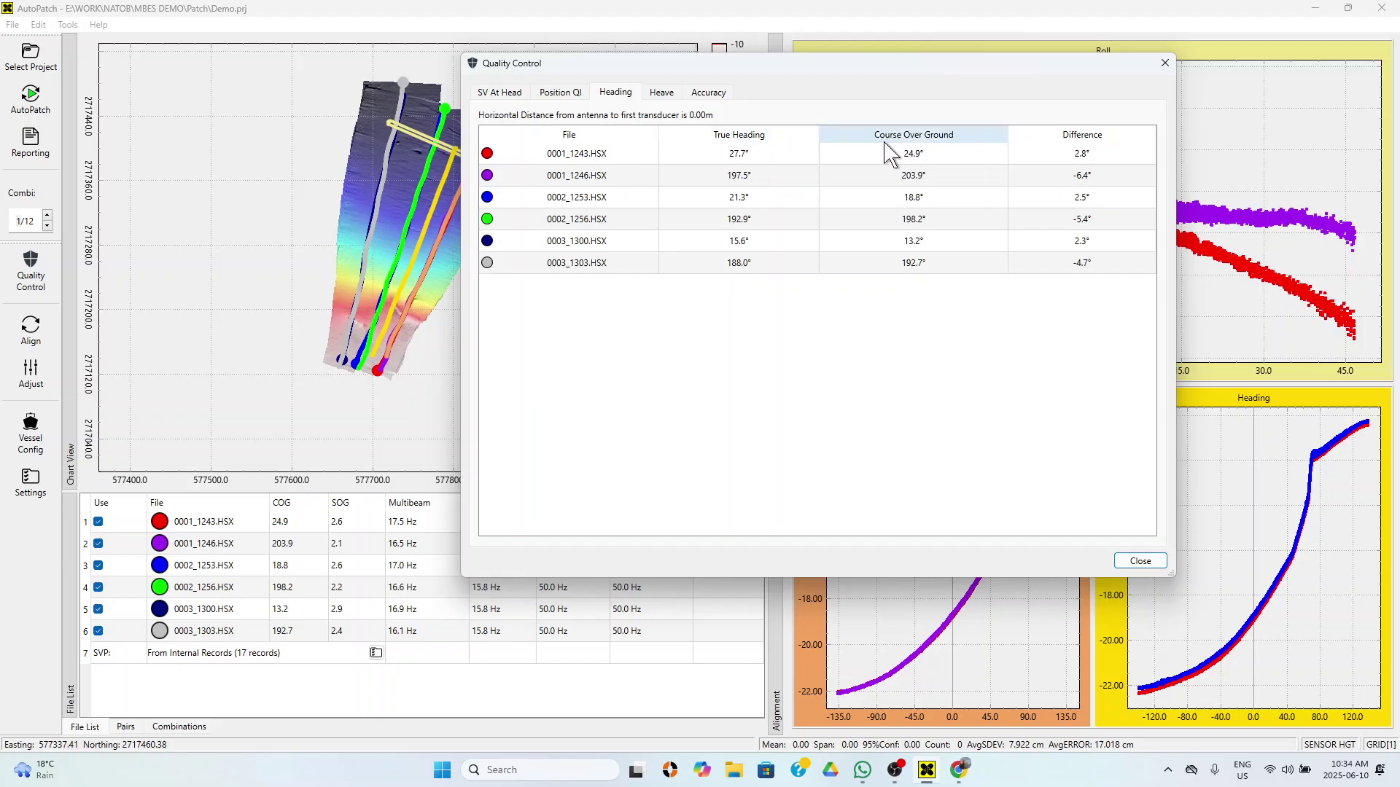
click(661, 93)
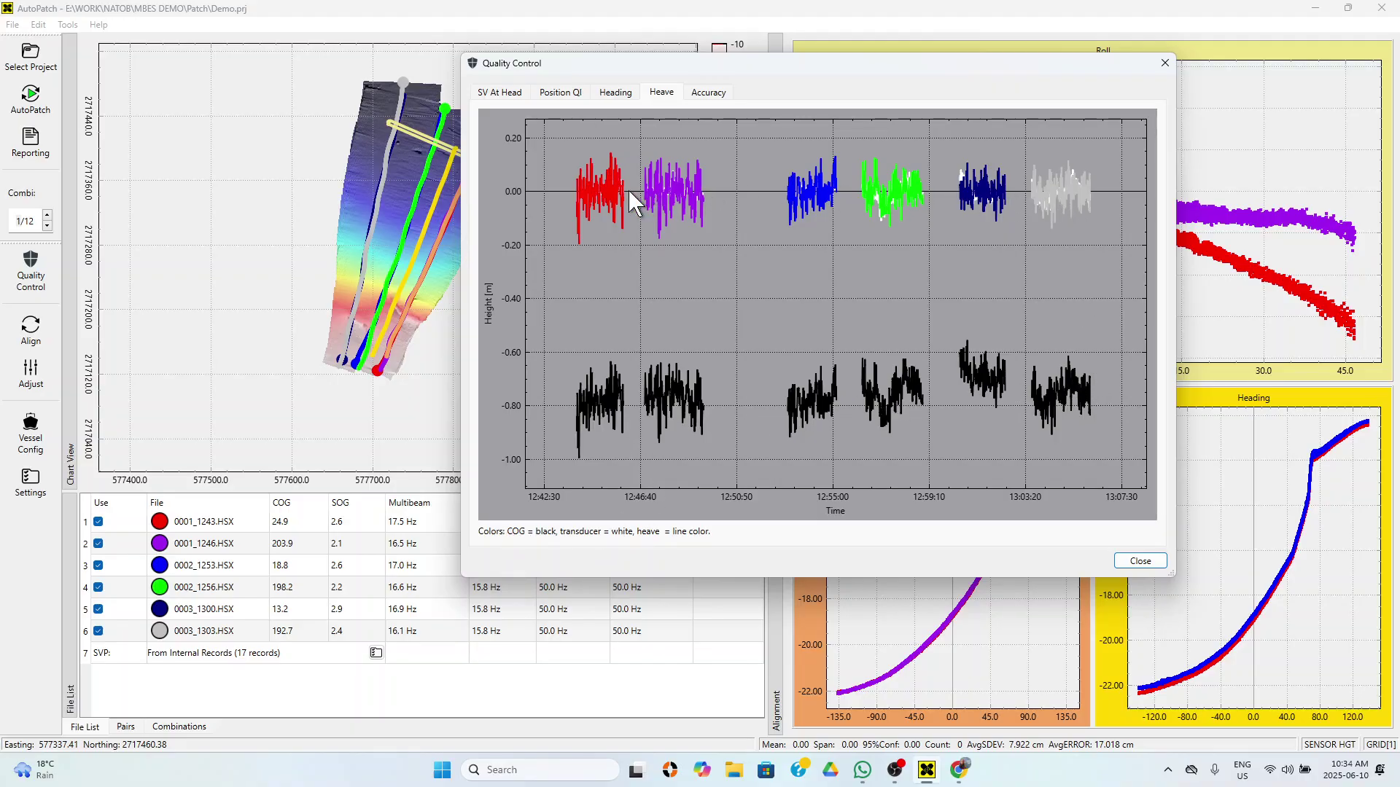
click(698, 97)
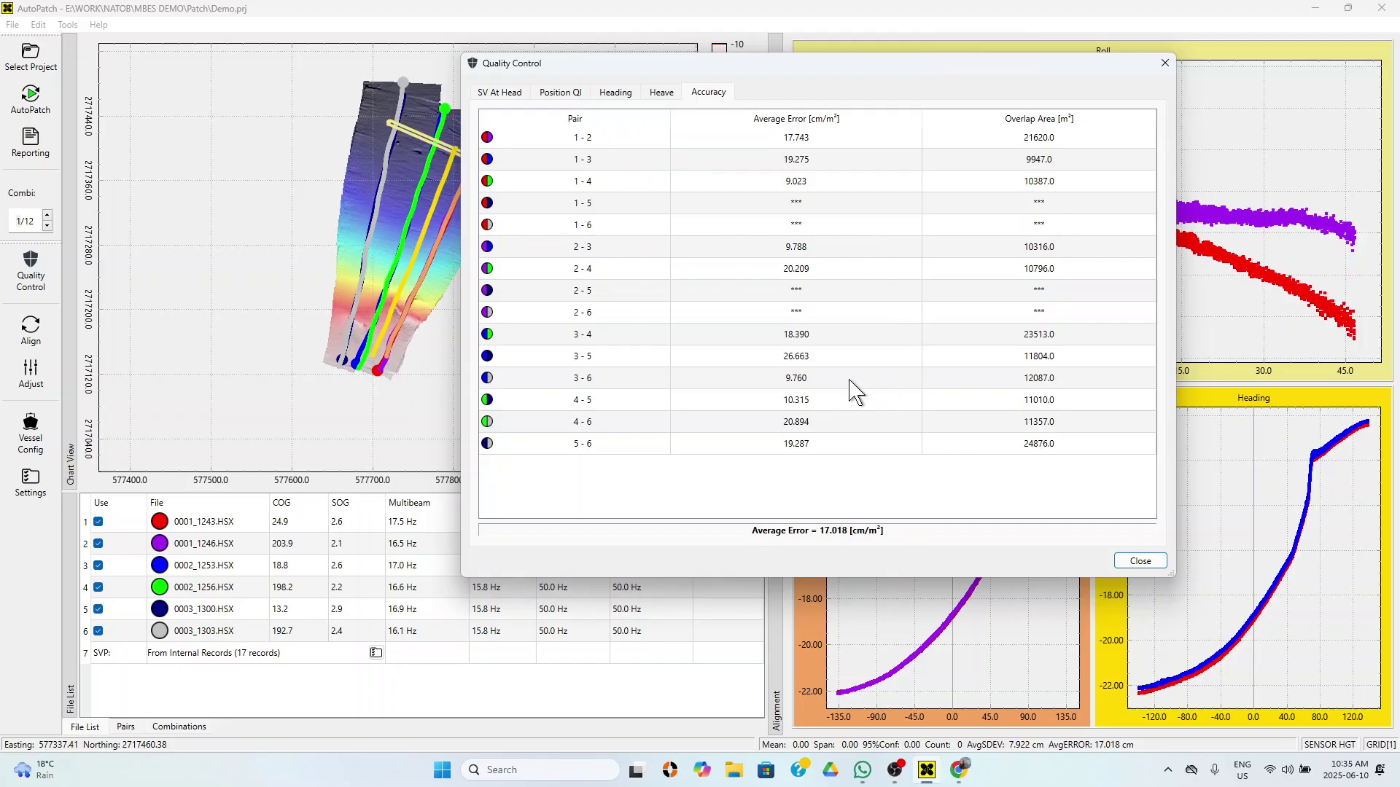
click(1140, 561)
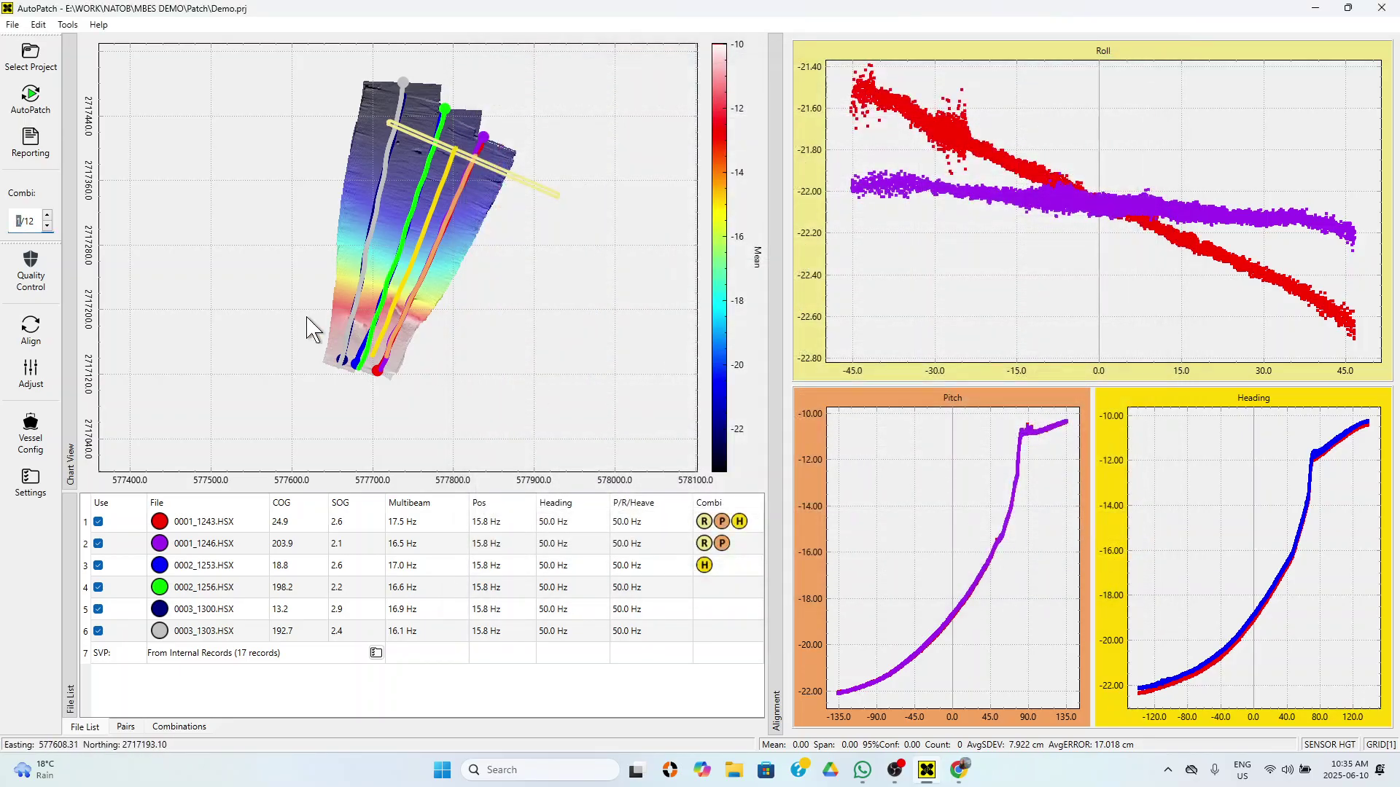
- Recheck the sound velocity at head and position quality indicator plots in the quality control
click(35, 279)
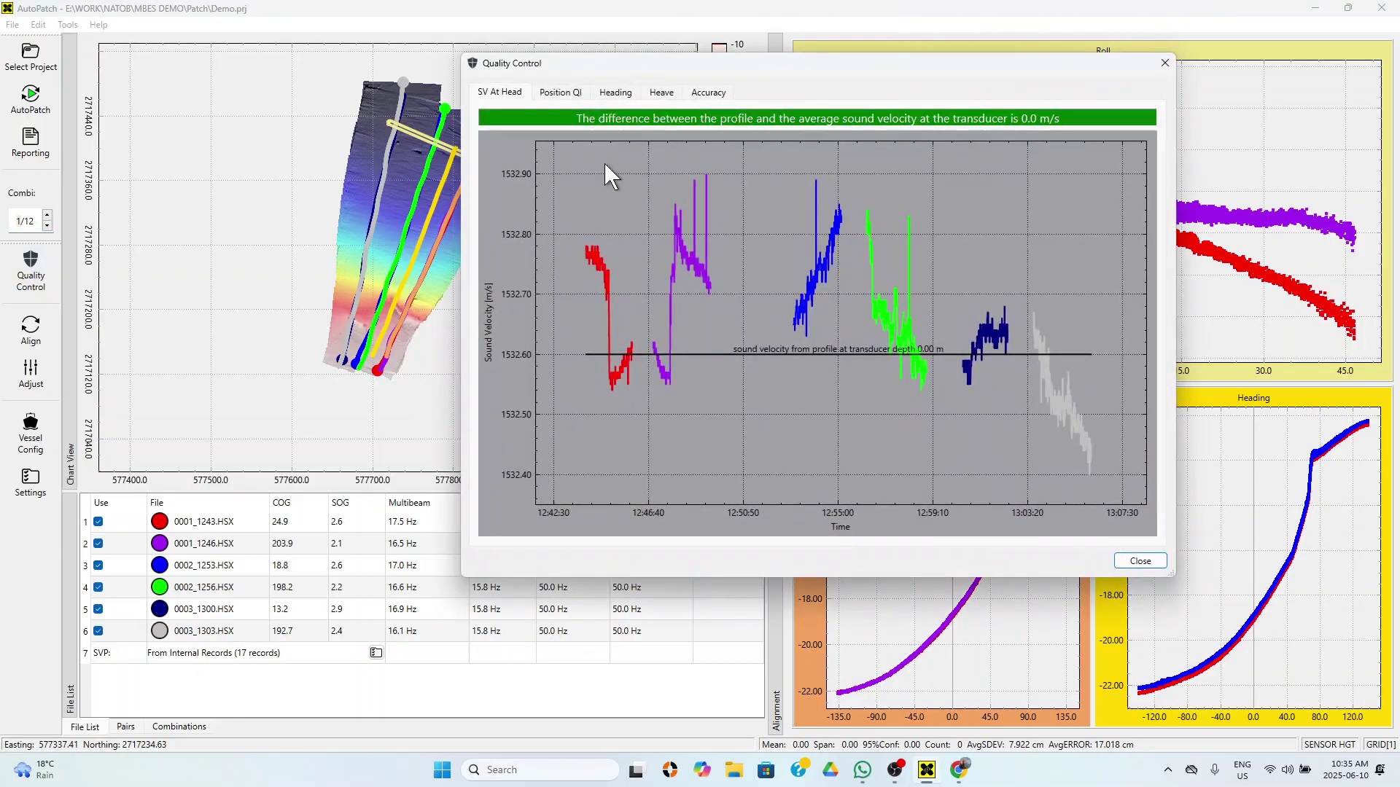
click(553, 93)
click(514, 94)
click(554, 95)
click(1164, 62)
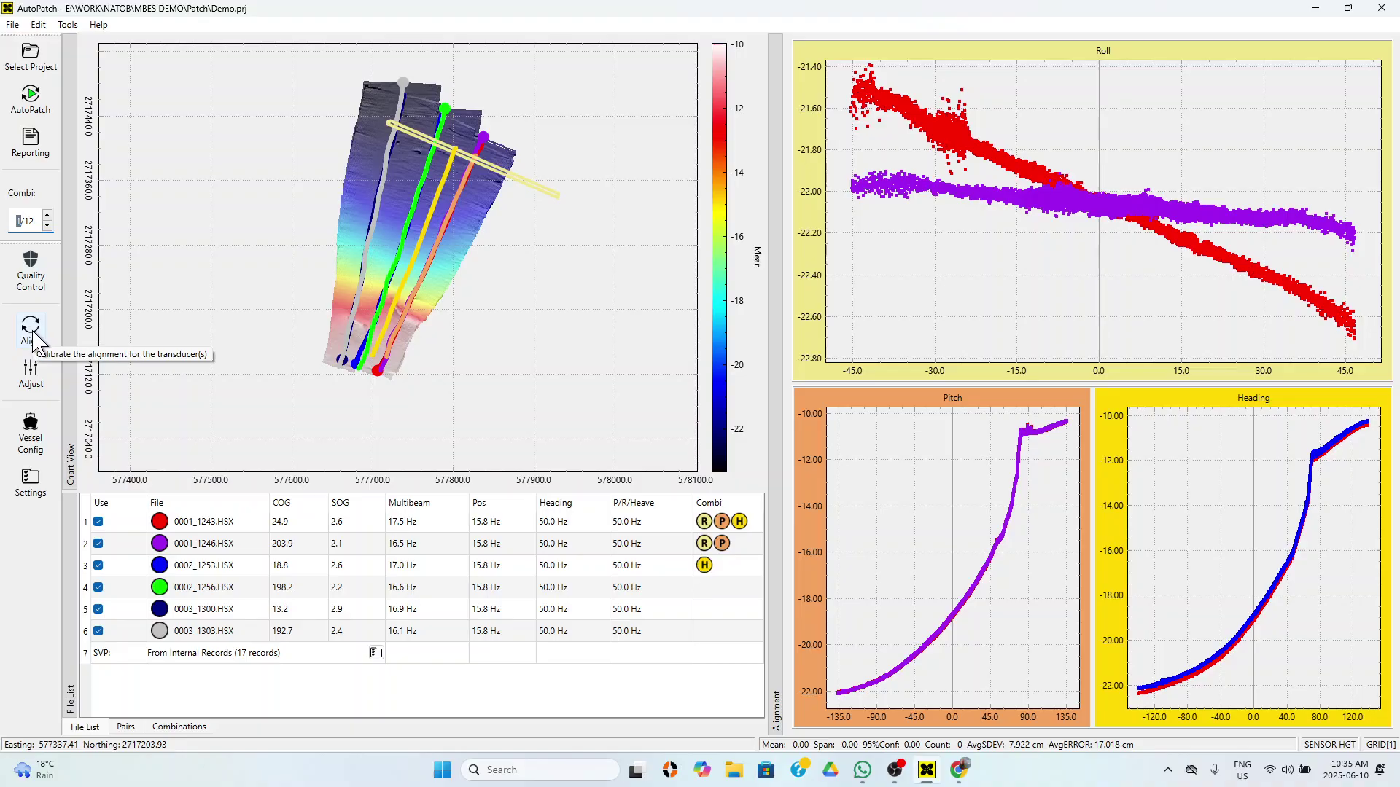
click(29, 377)
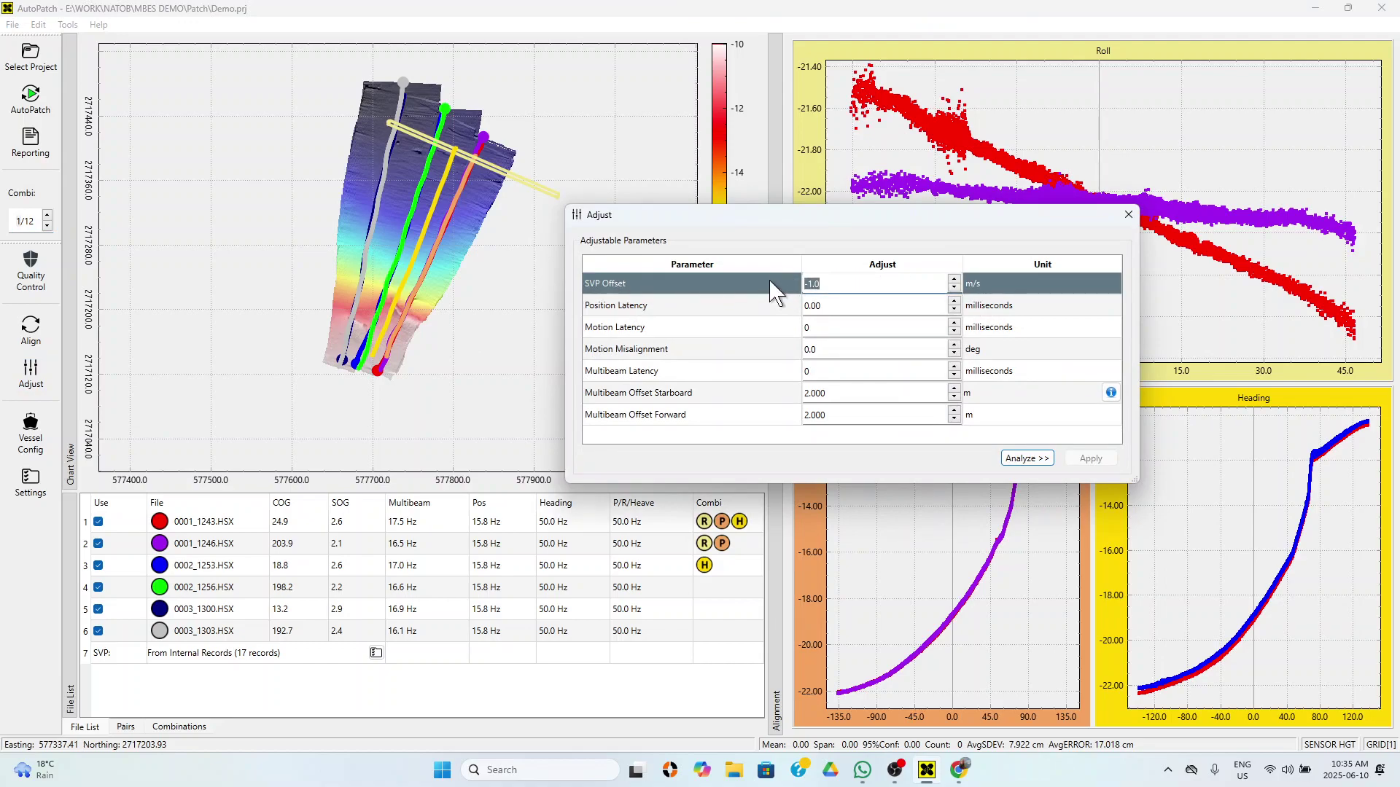
text(0.0)
click(814, 306)
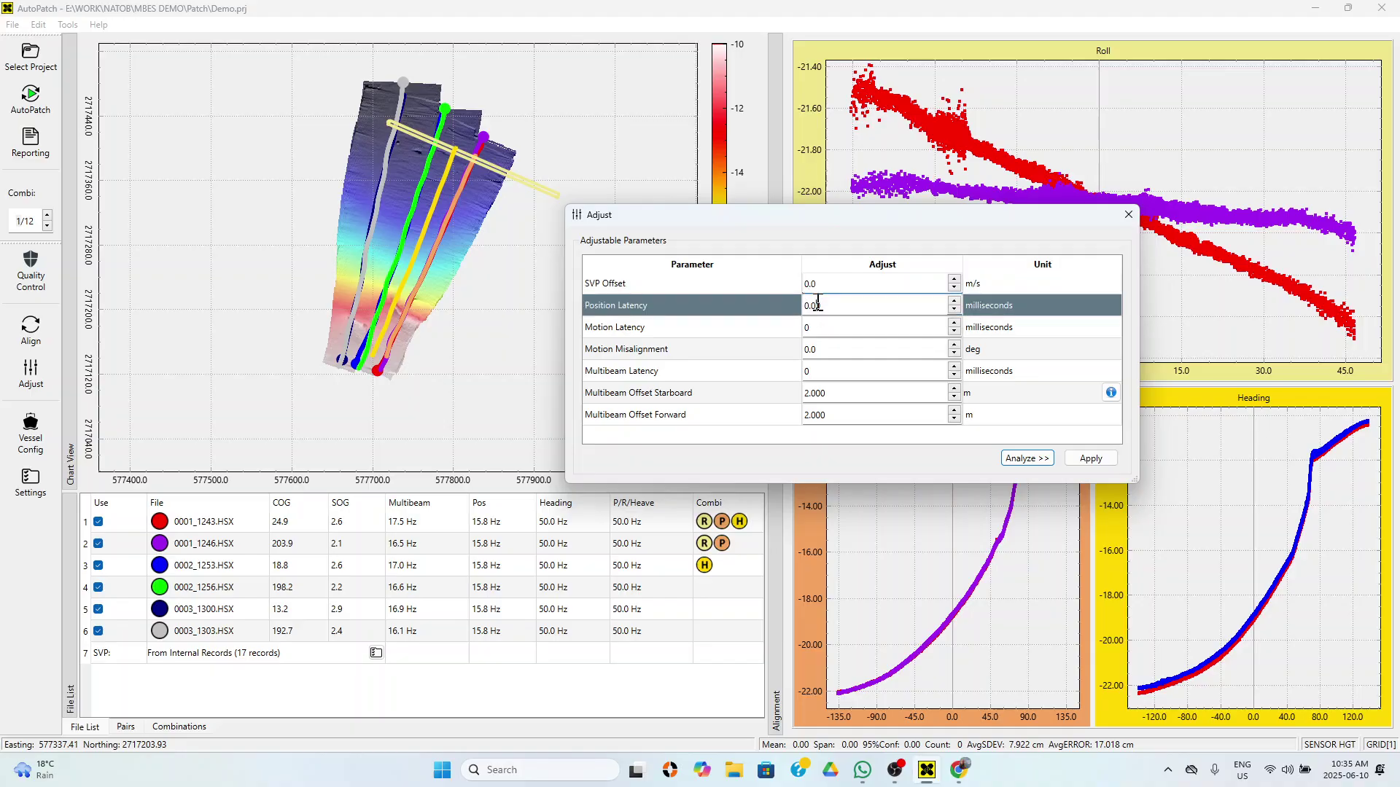
click(1128, 214)
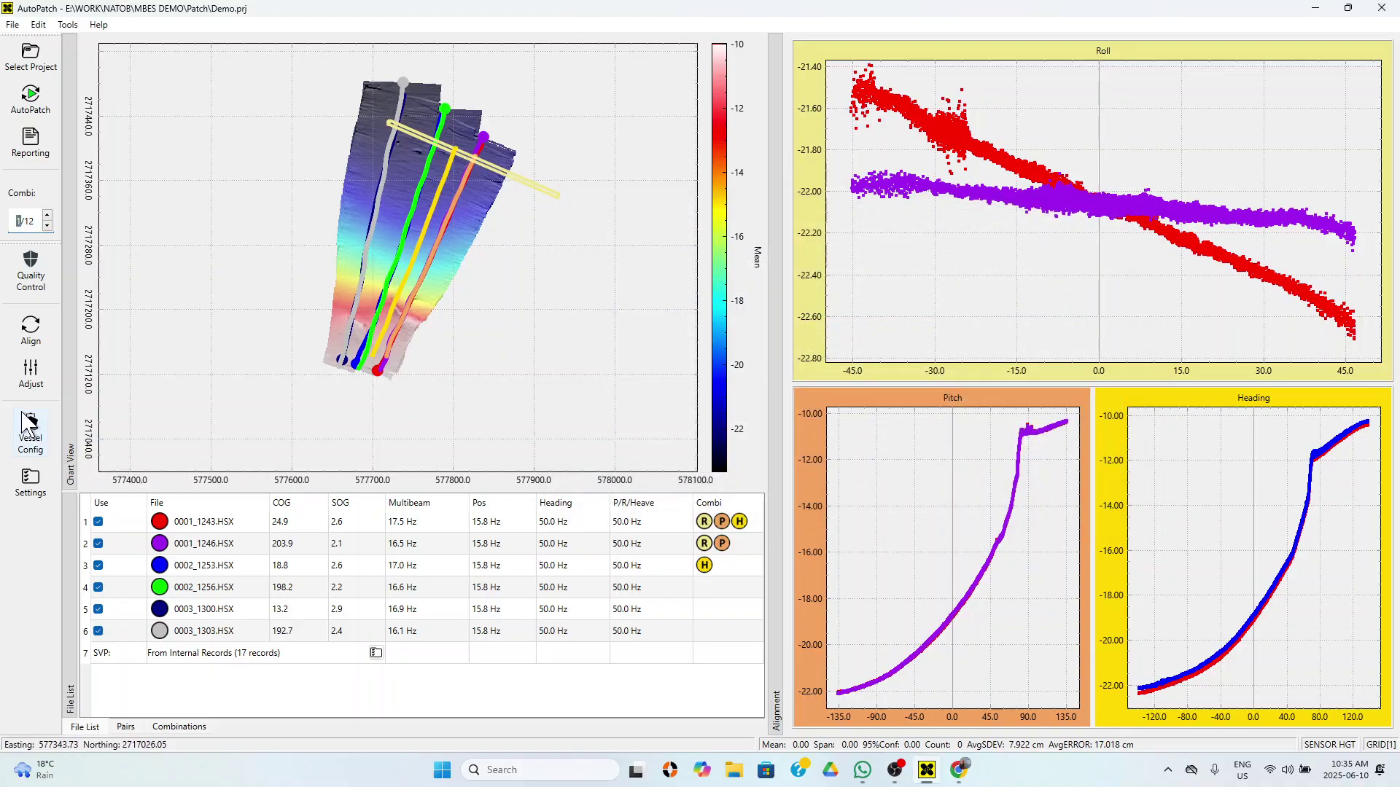
- Set the SVP Offset adjustment to 0.0 m/s and apply it
click(30, 371)
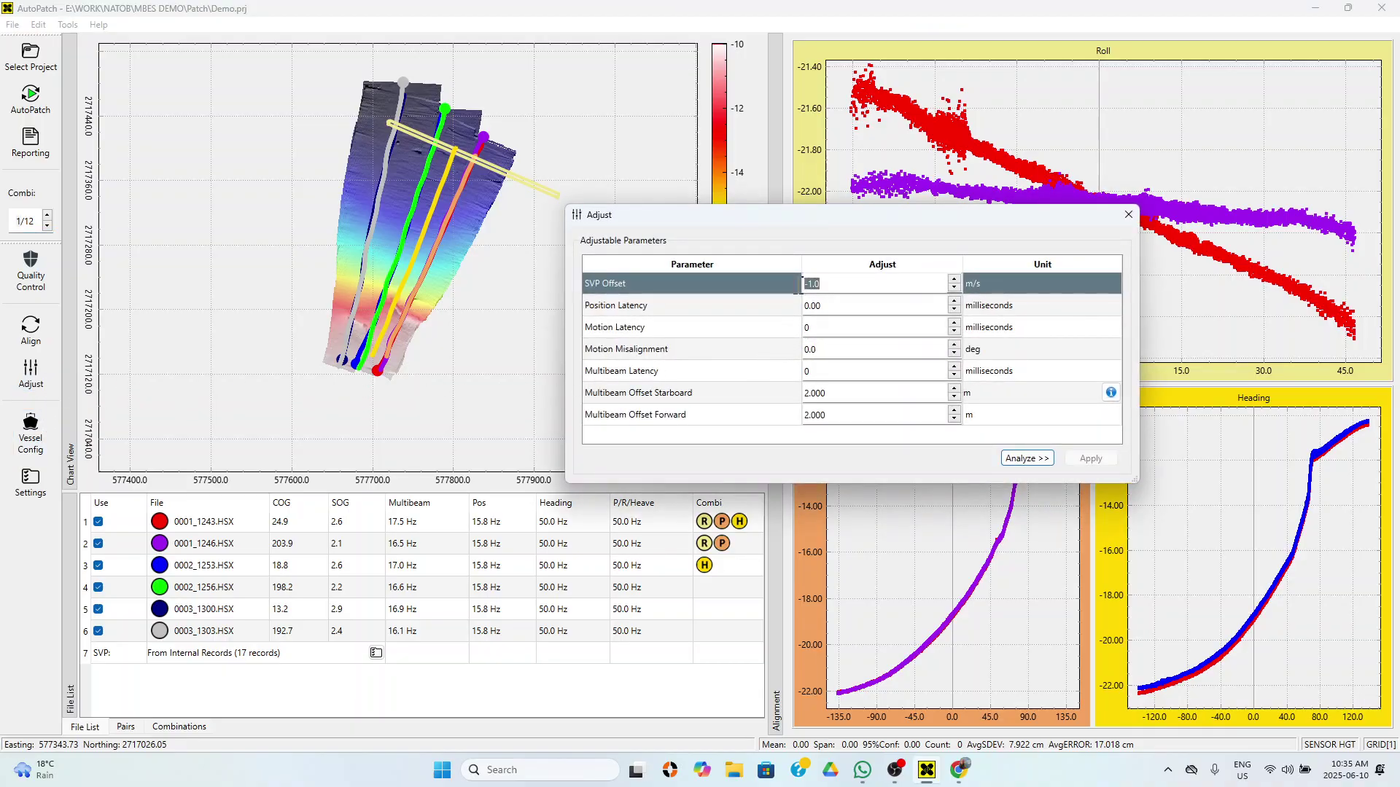
text(0)
click(1093, 459)
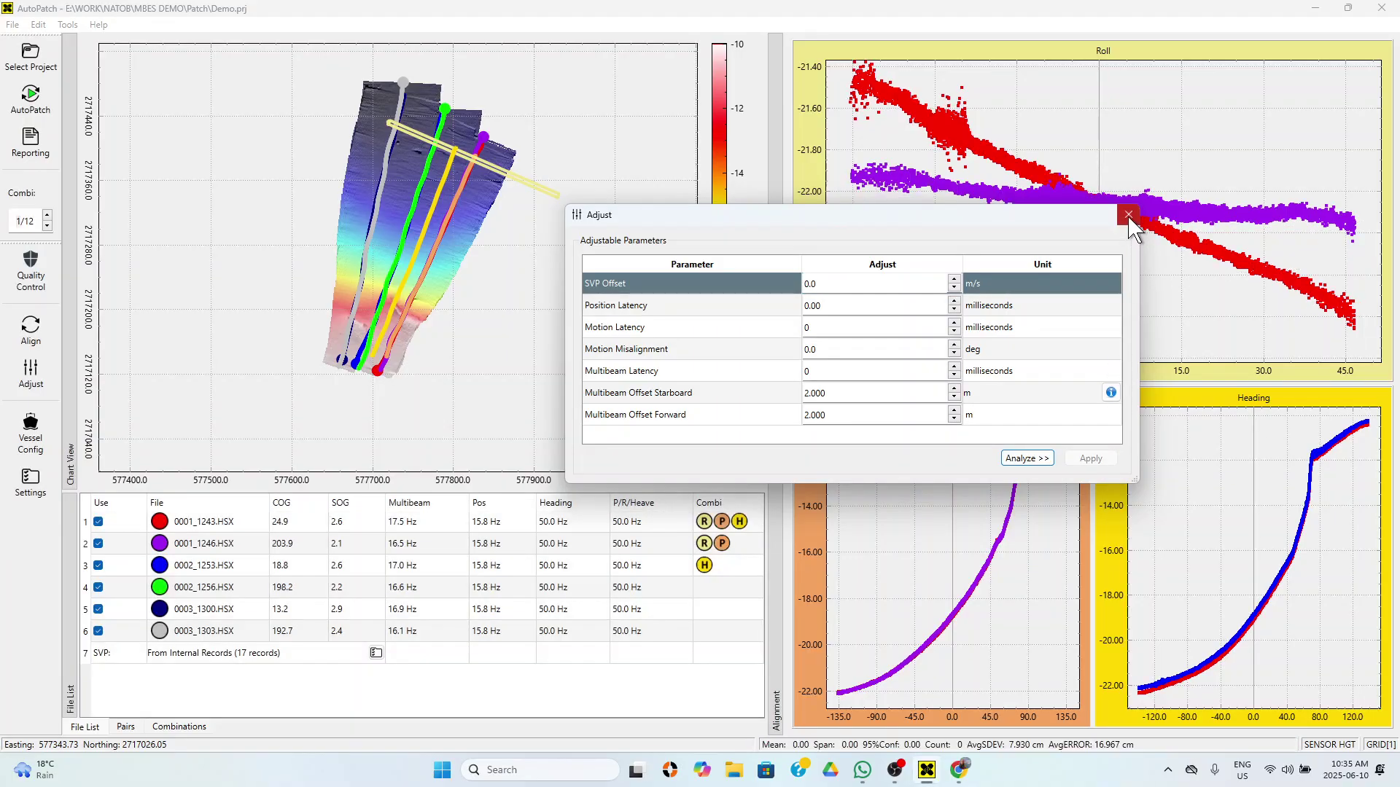
click(1129, 214)
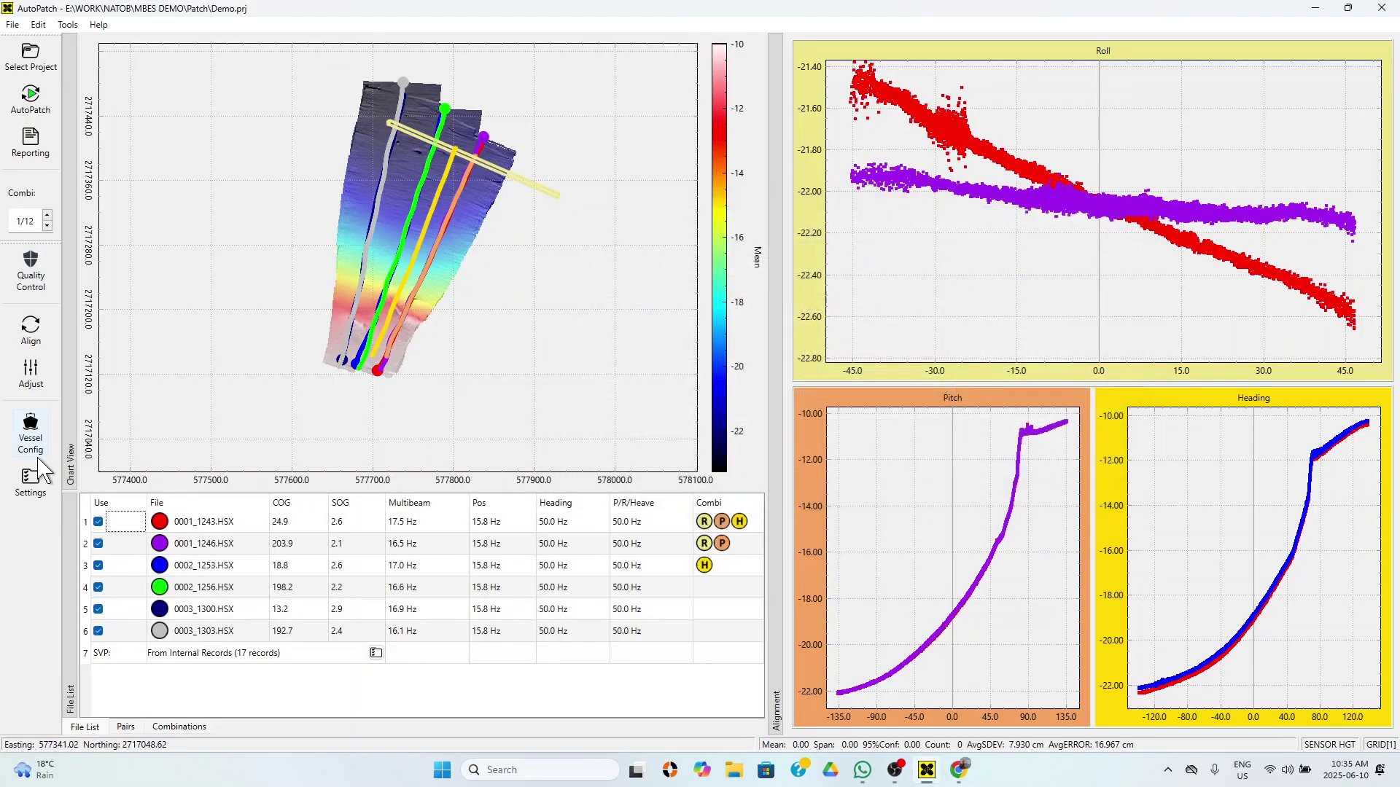
- Set the Multibeam Offset Starboard and Multibeam Offset Forward adjustments to 0.000 m and apply them
click(30, 380)
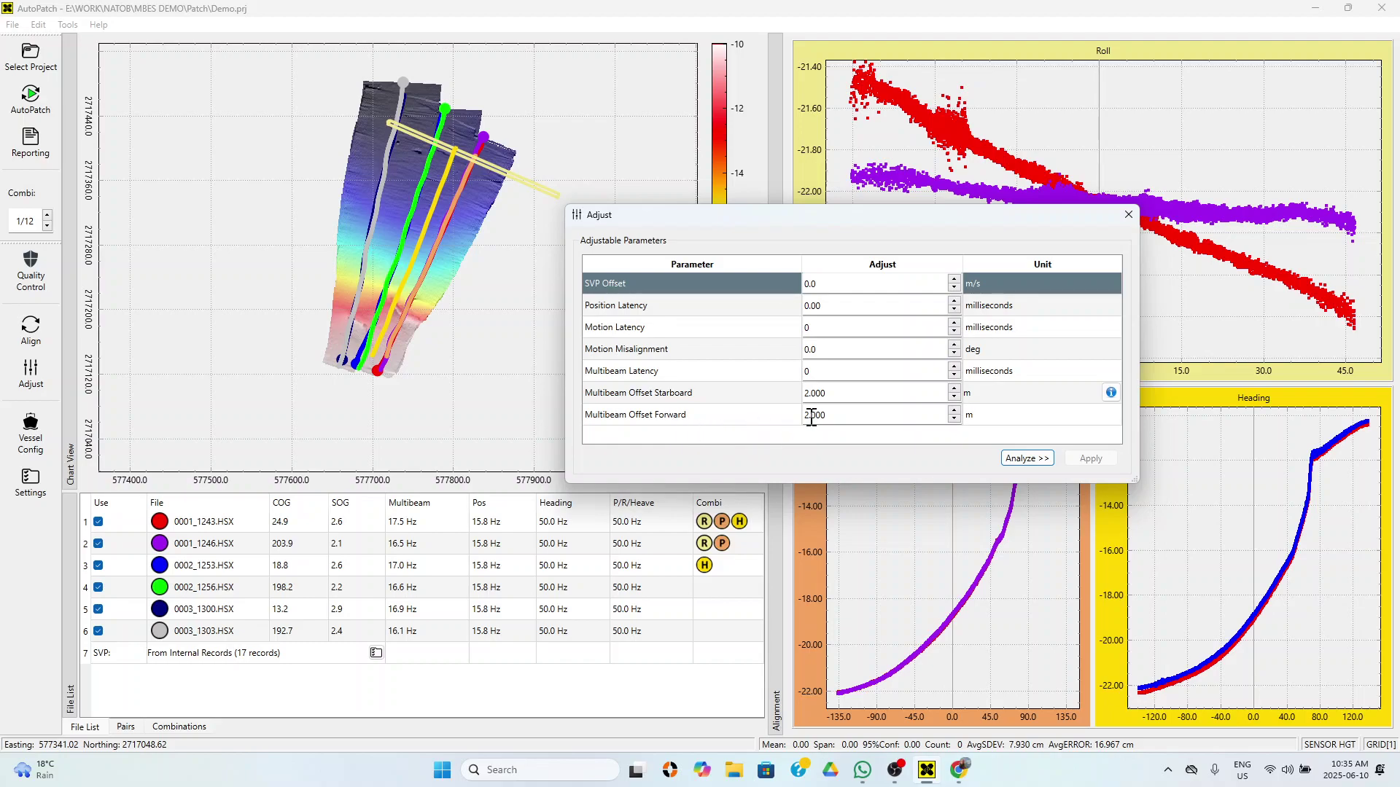
click(836, 394)
text(0)
key(Tab)
text(0)
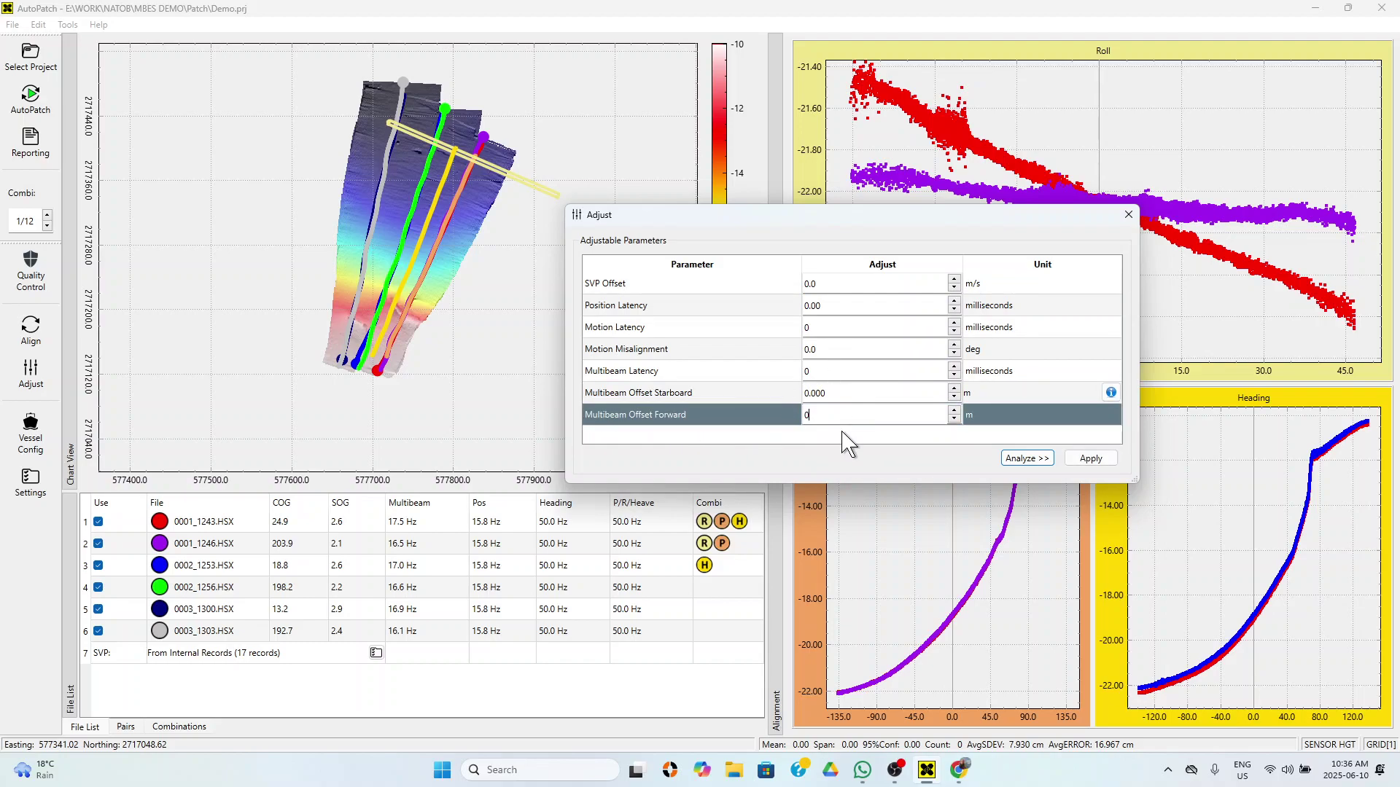
click(1075, 465)
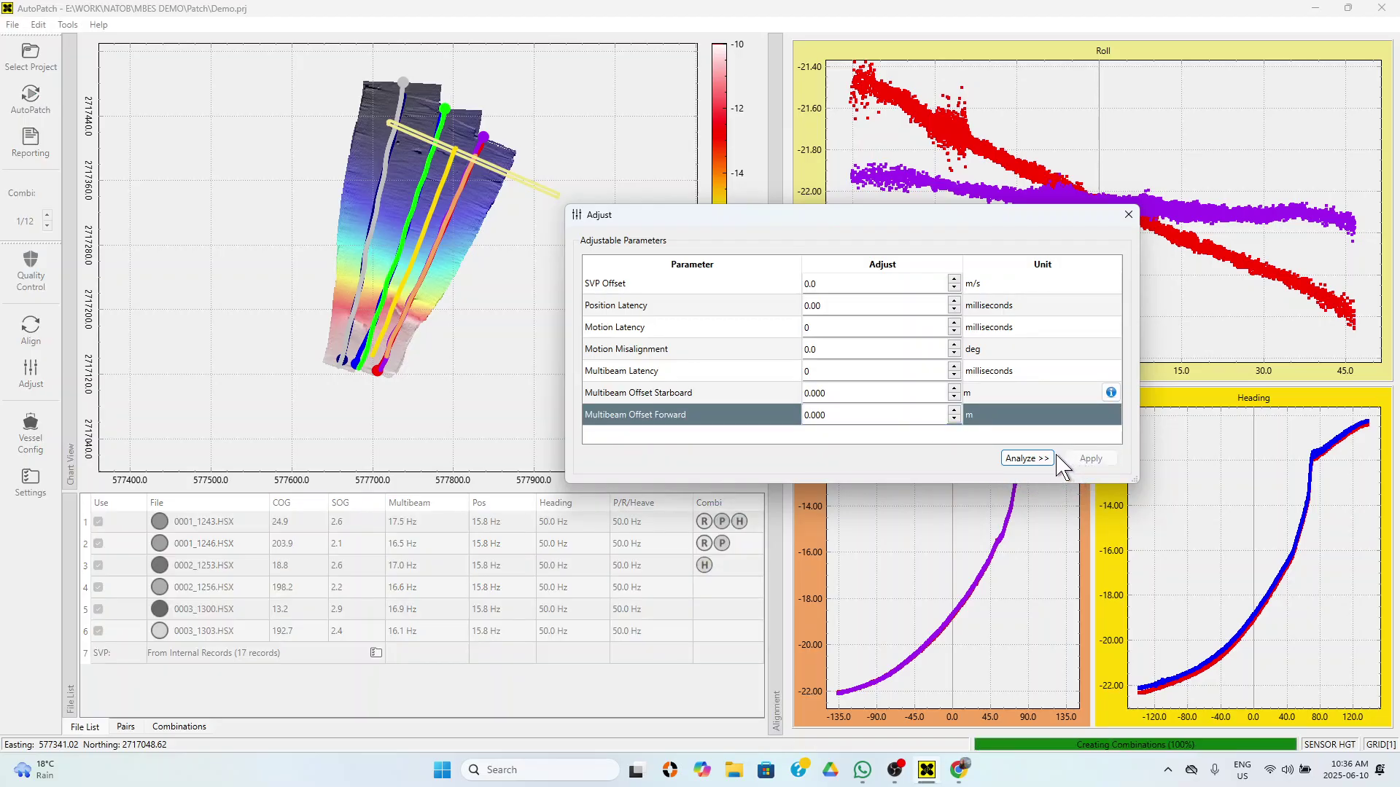
click(1128, 215)
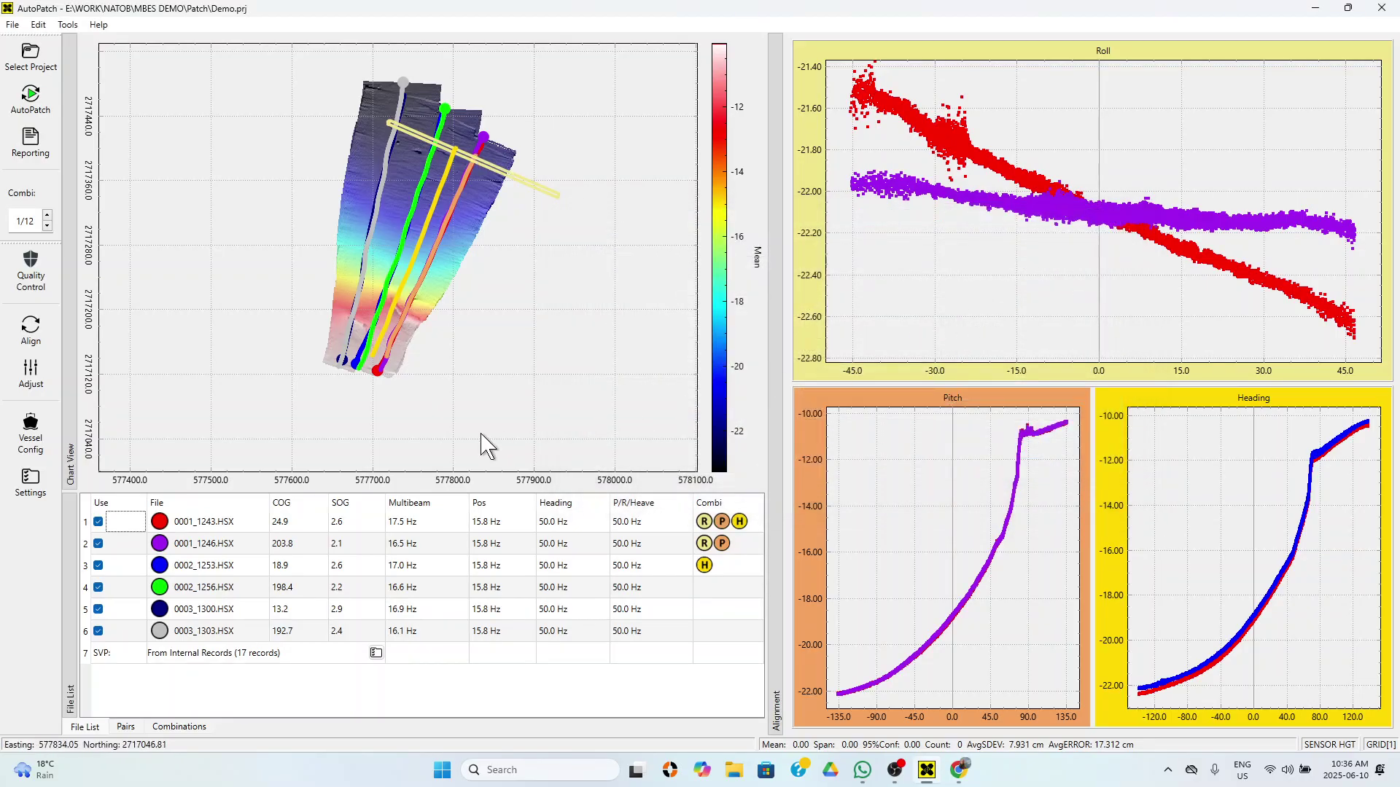
- Review the vessel configuration: vessel offset locations, navigation, motion sensor and tide devices, and the NORBIT WBMS multibeam's transducer setup
click(33, 442)
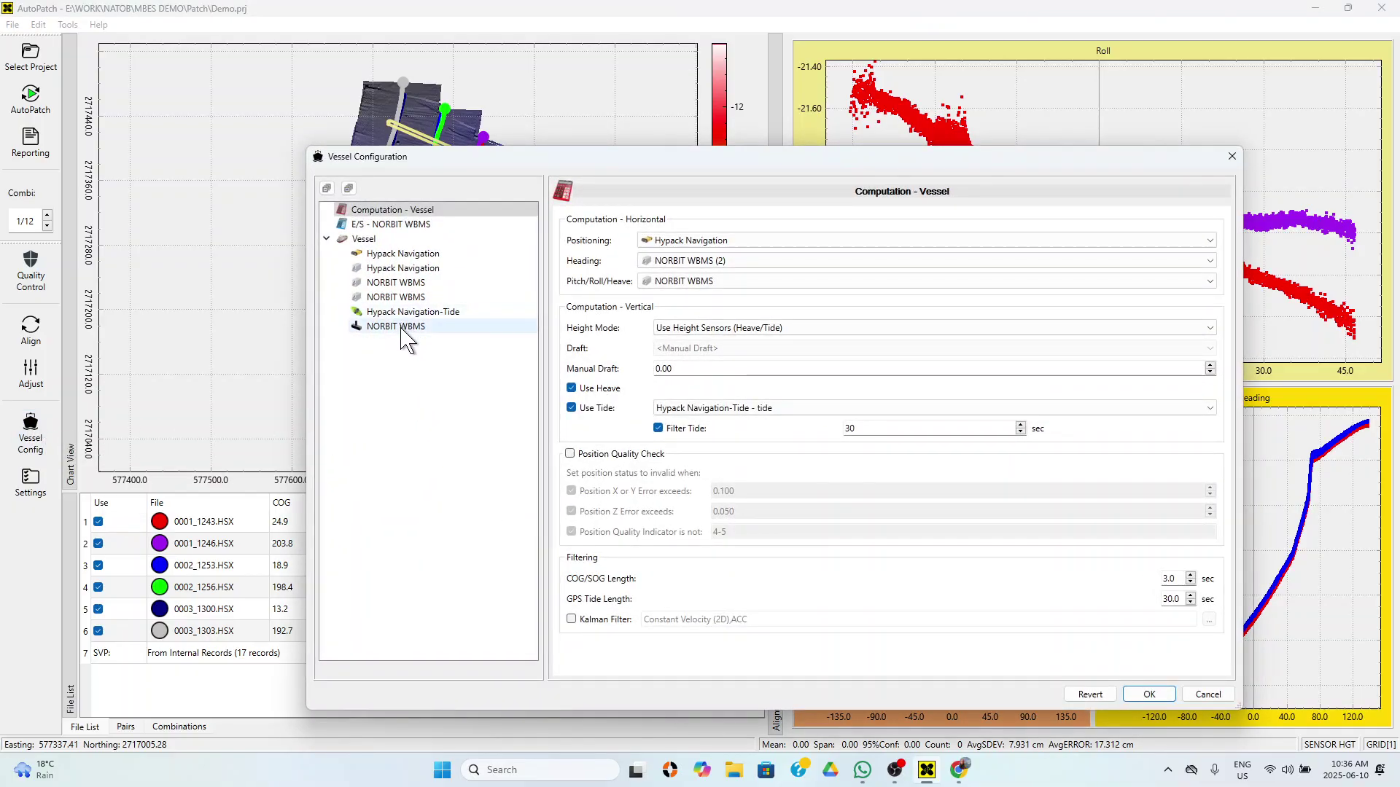
click(372, 241)
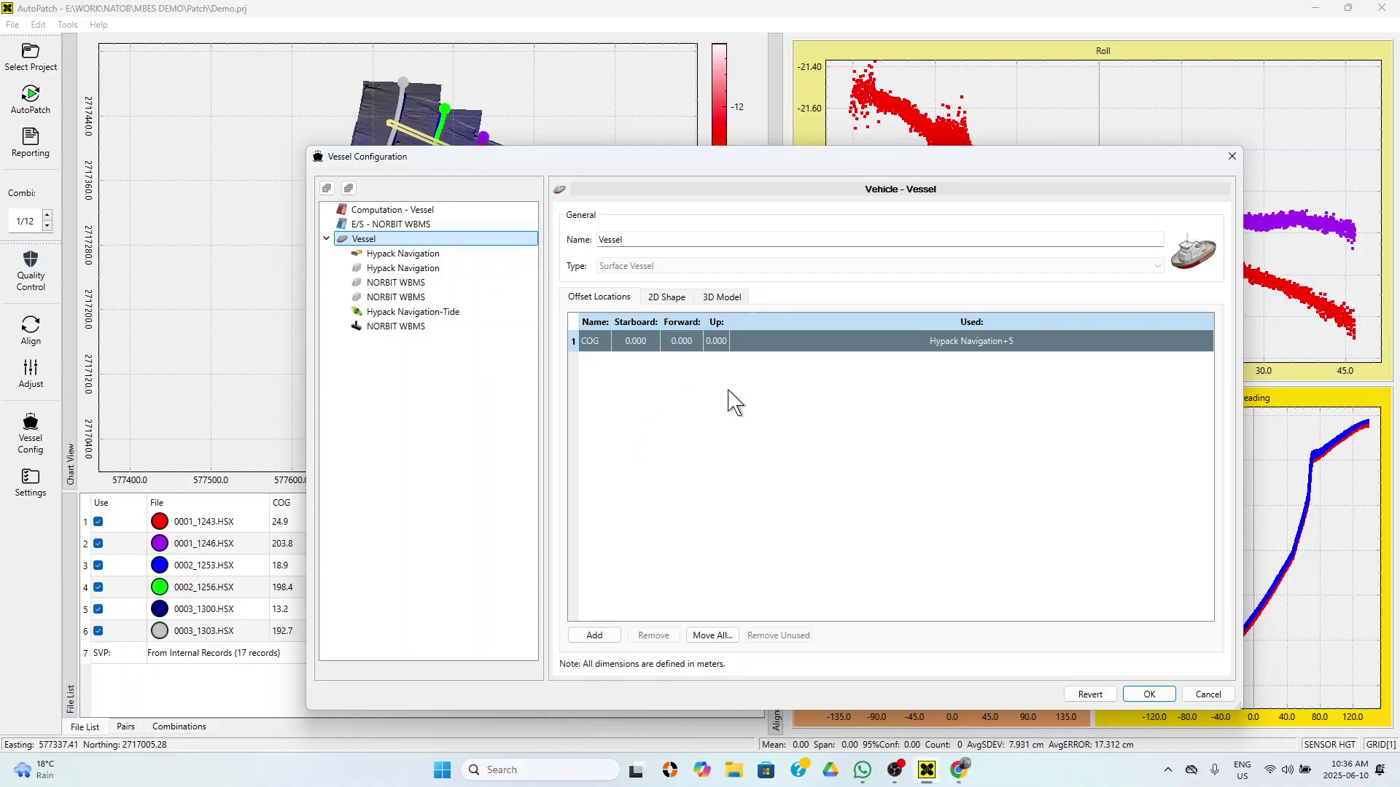
click(439, 255)
click(434, 268)
click(427, 283)
click(421, 296)
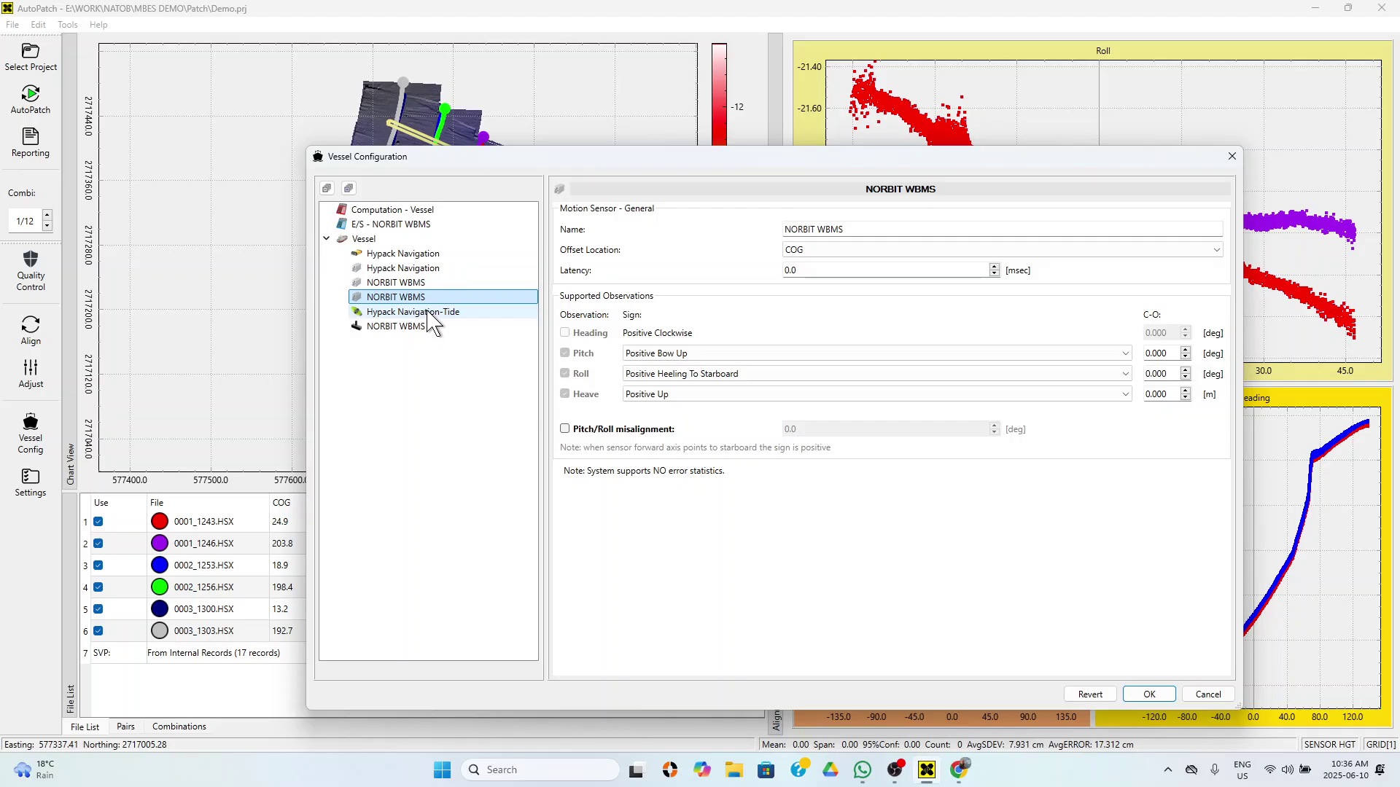
click(429, 312)
click(421, 328)
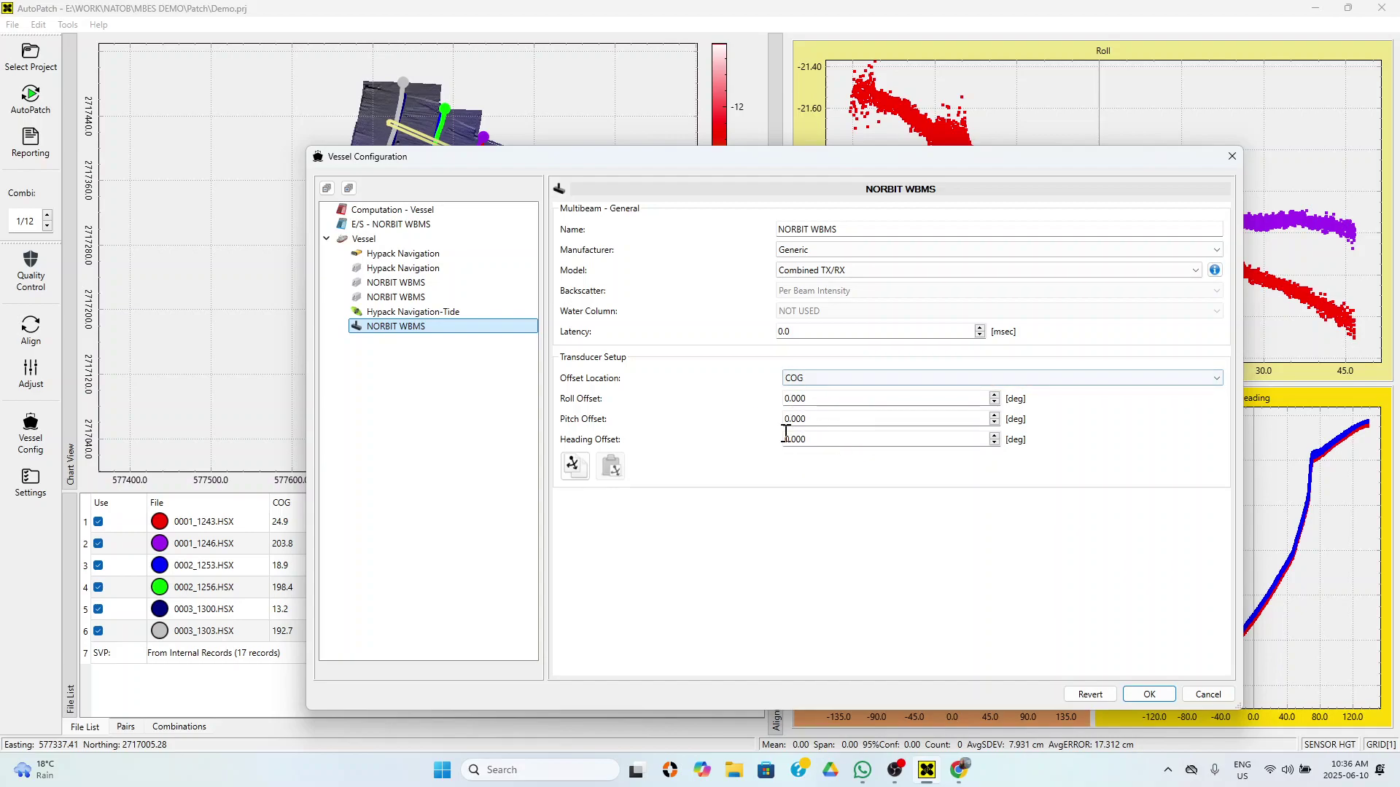
click(1148, 697)
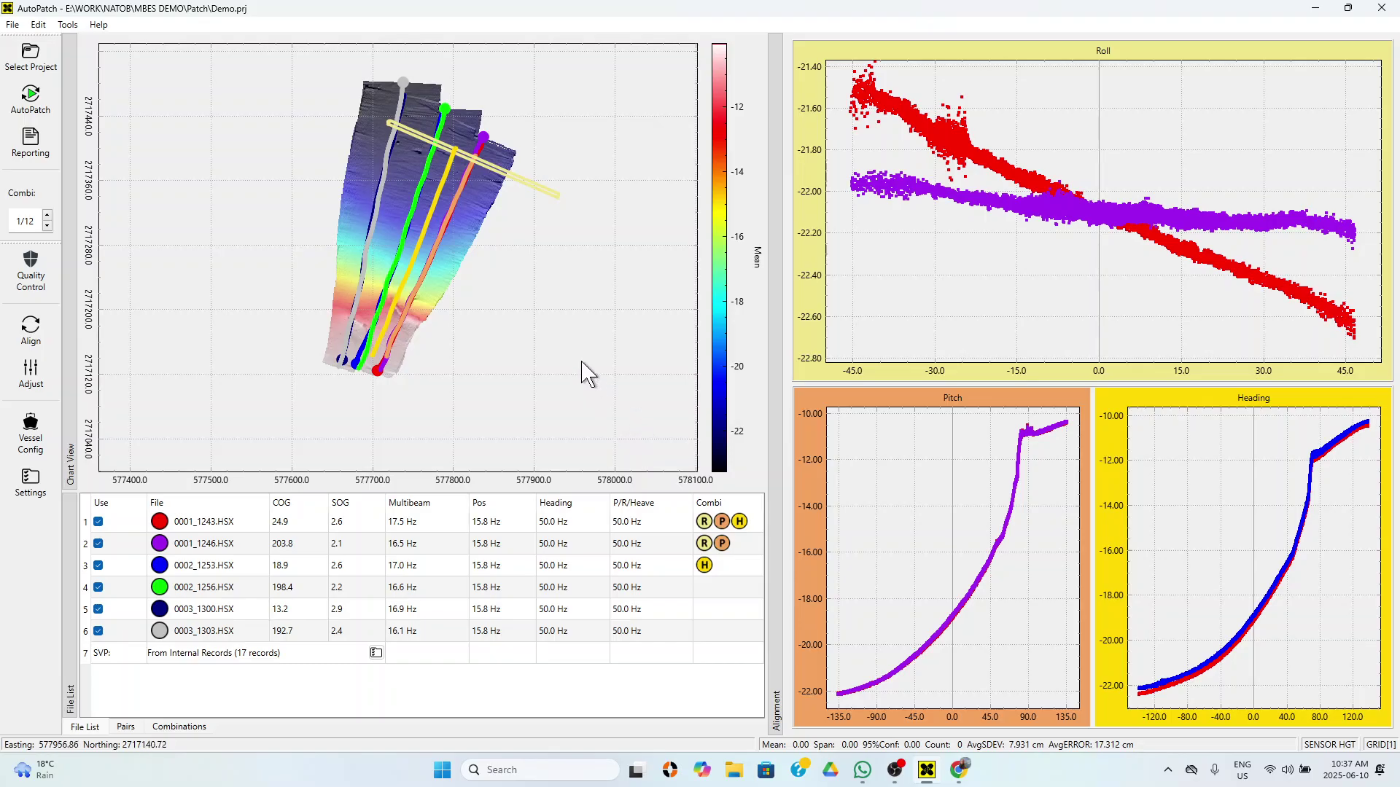
- Run the AutoPatch calibration and apply the advised mounting angles: roll 0.261, pitch 0.42 and heading 0.84
click(30, 102)
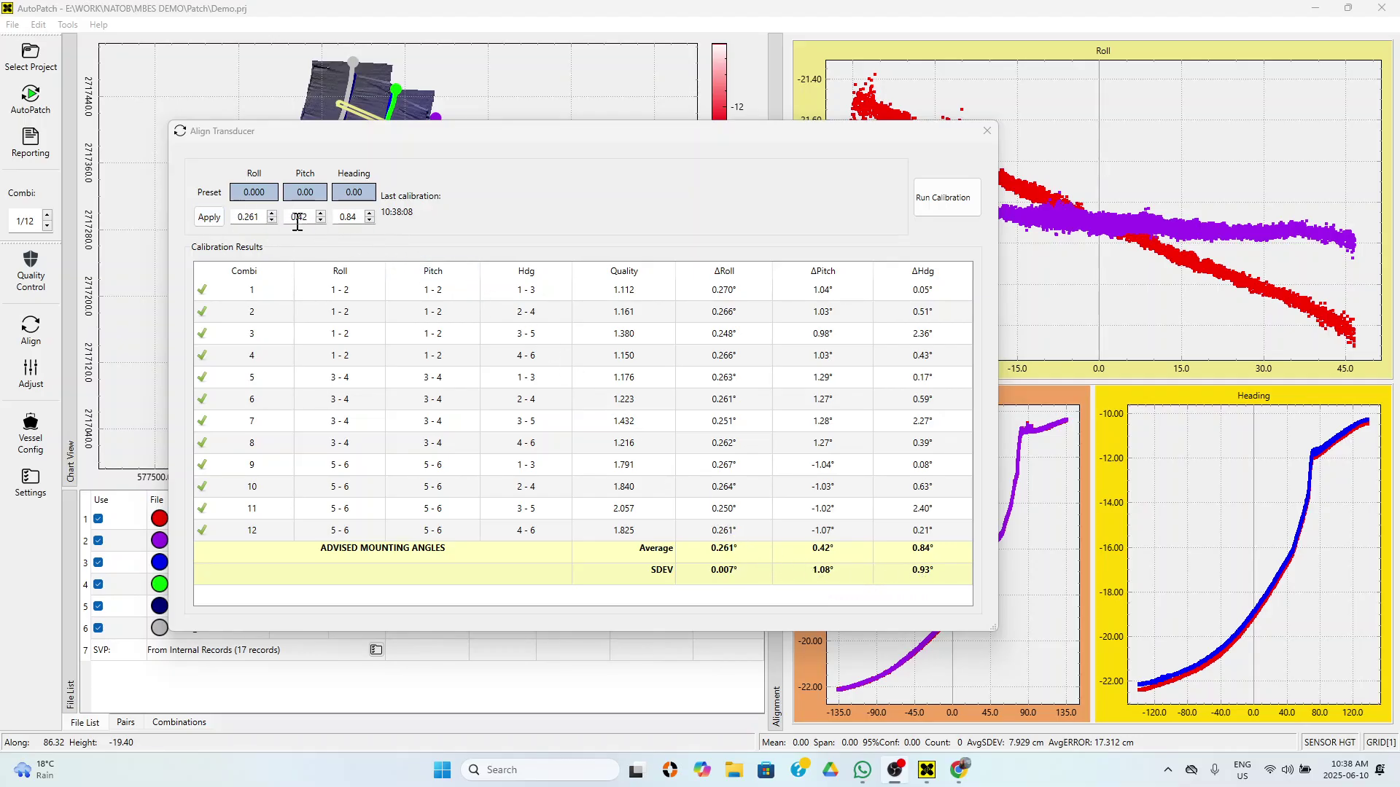
click(212, 218)
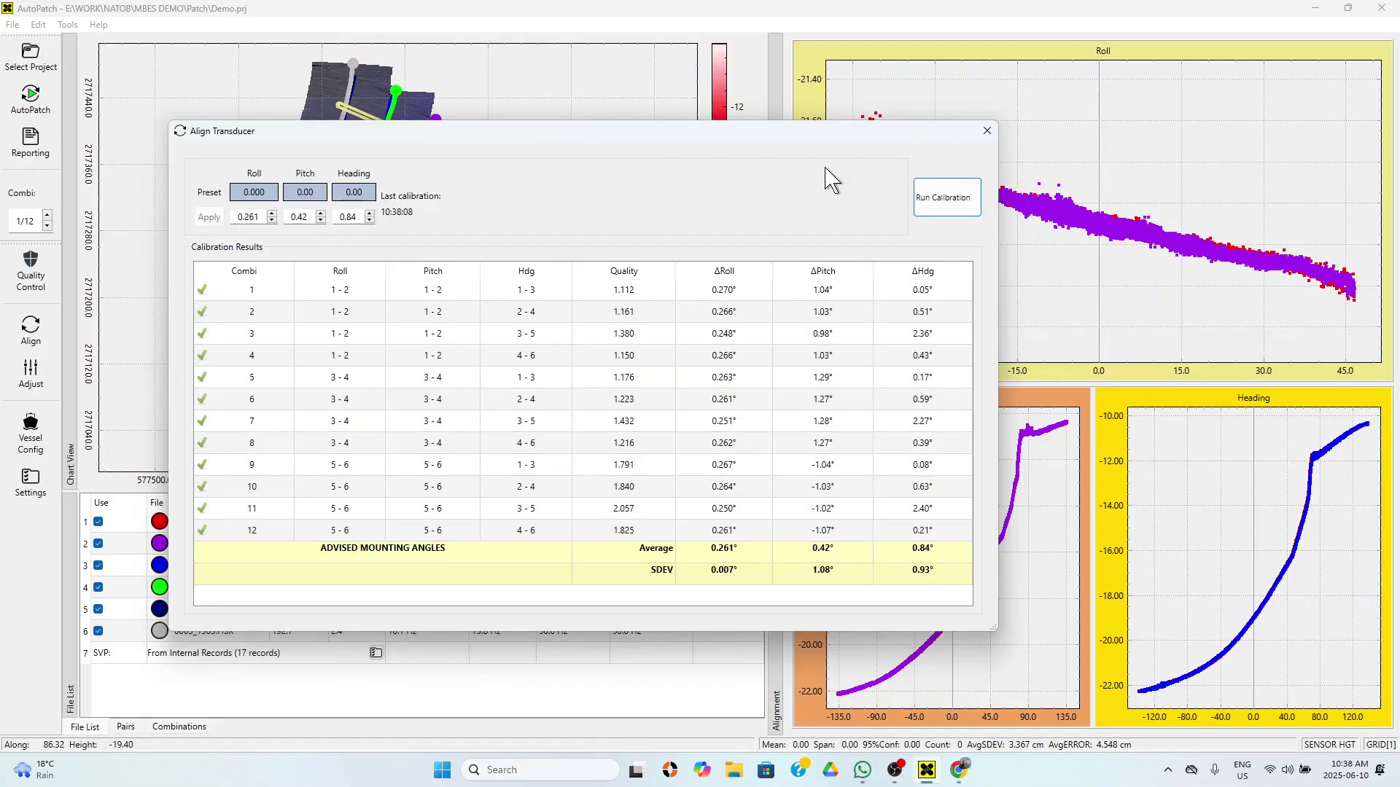
click(988, 130)
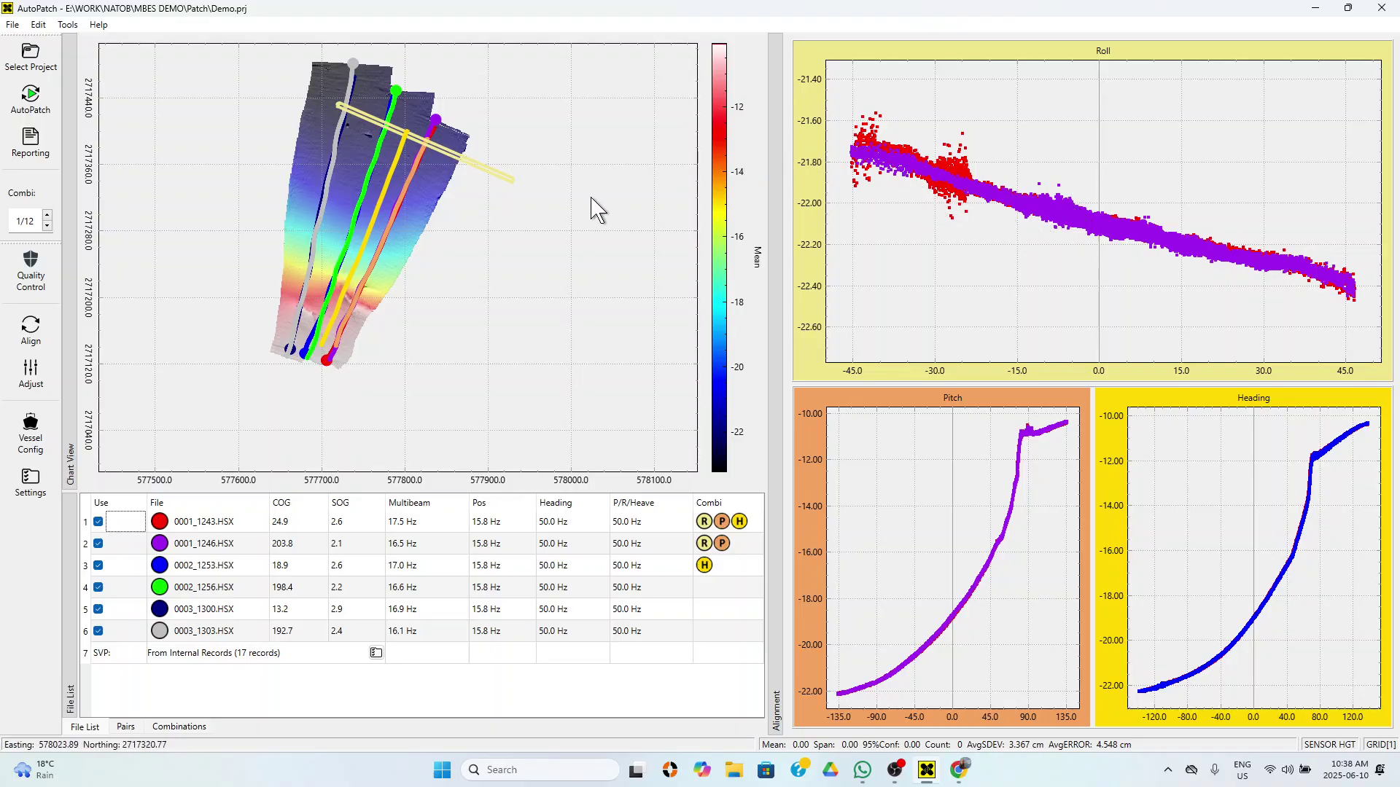
- Hide the transducer tracks in the chart view and inspect the calibrated seabed surface for artefacts
right_click(349, 183)
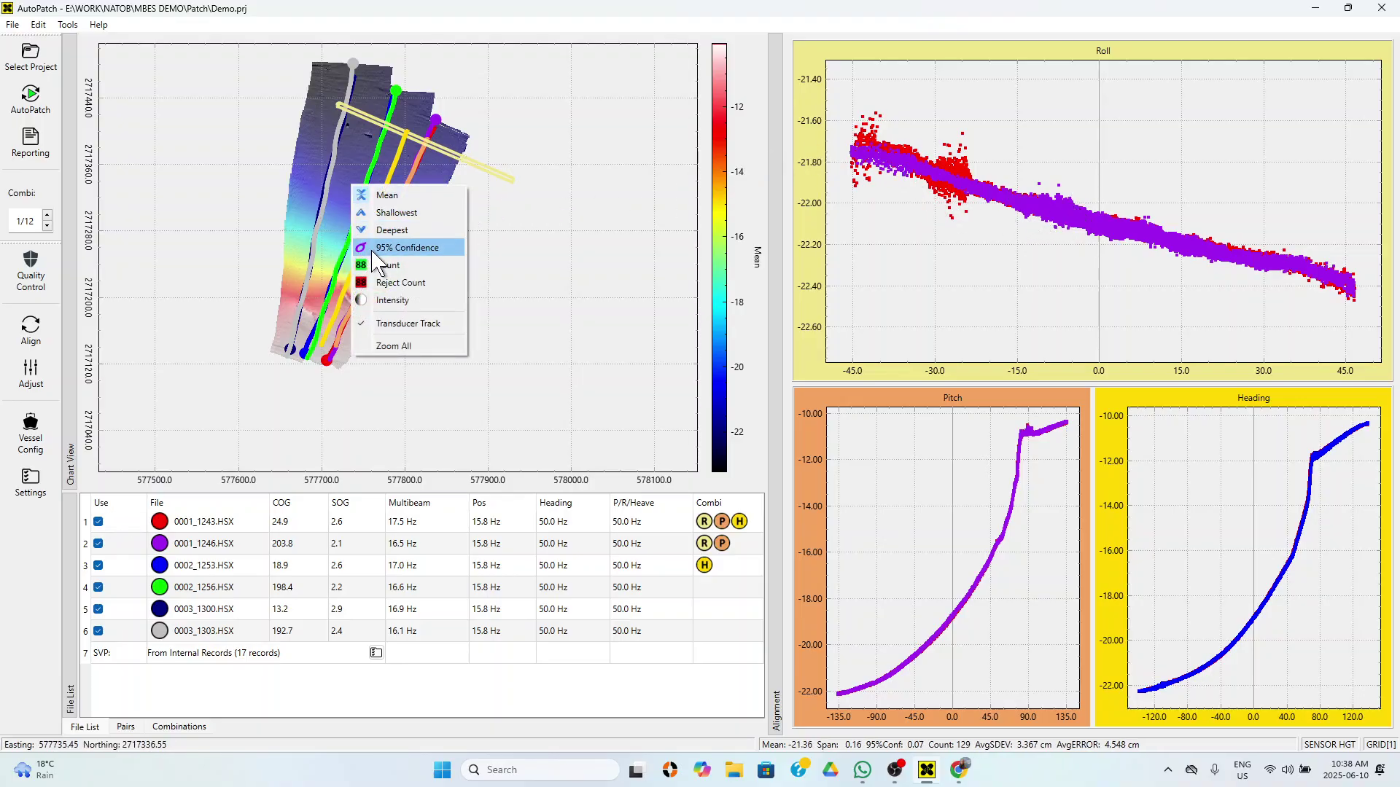
click(387, 325)
scroll(340, 287, up, 3)
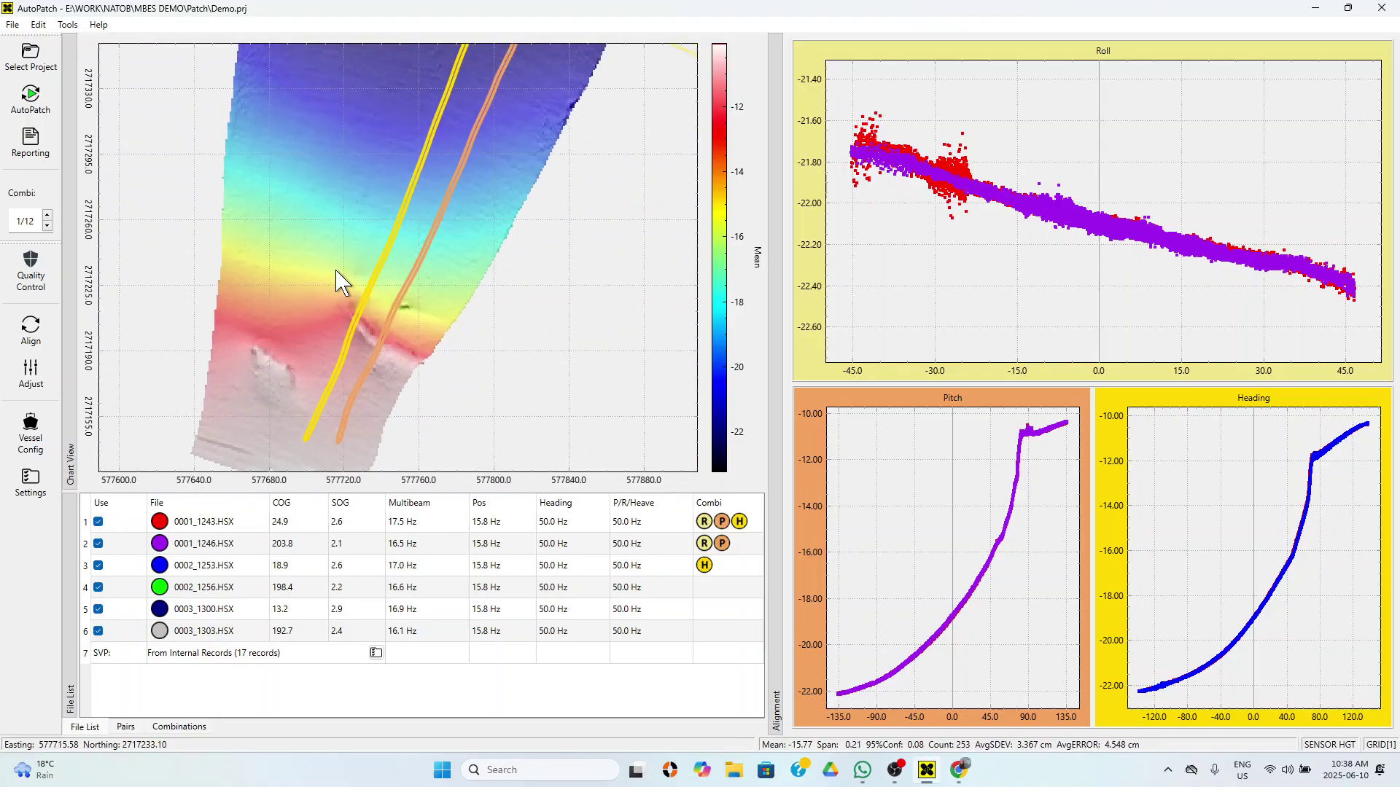
scroll(345, 284, down, 3)
scroll(344, 172, up, 5)
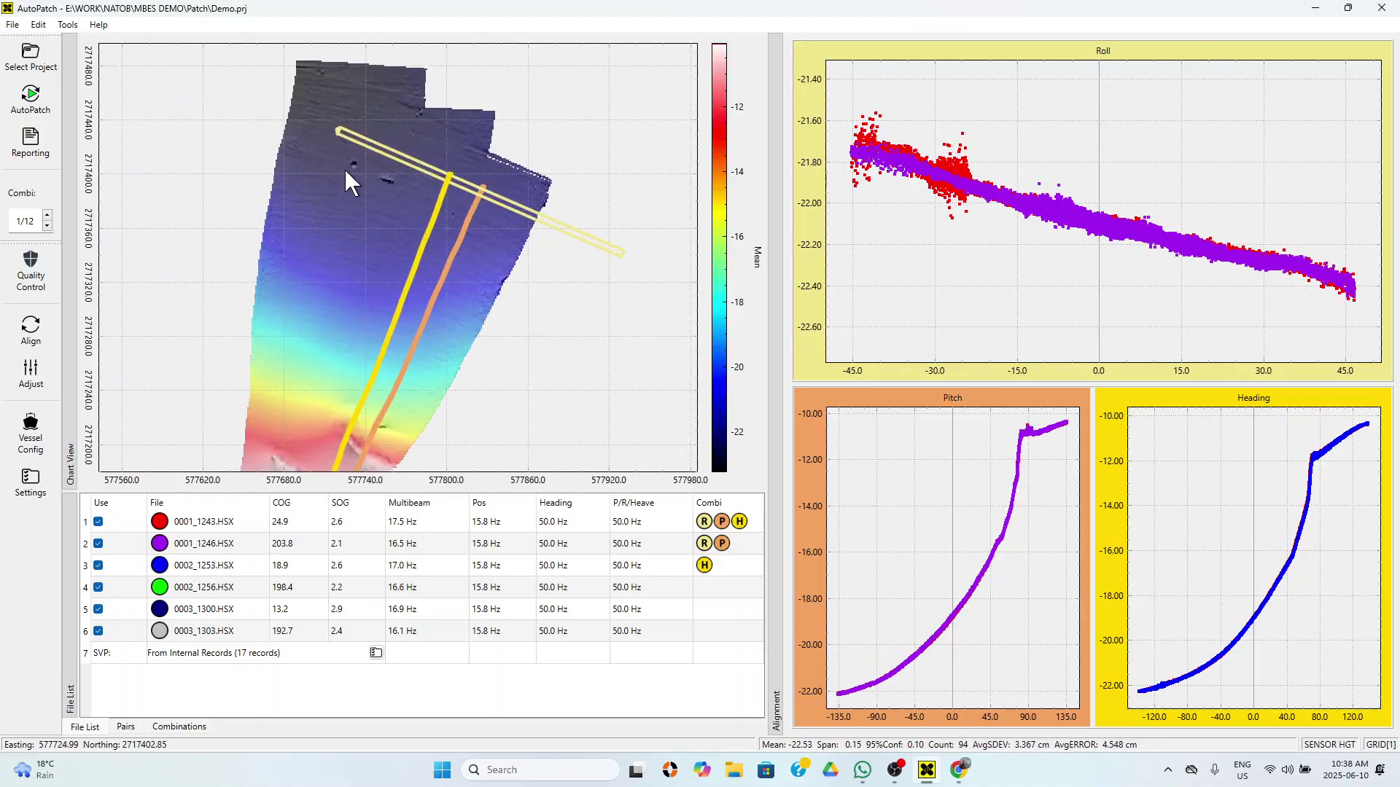
scroll(348, 186, down, 1)
scroll(348, 185, down, 3)
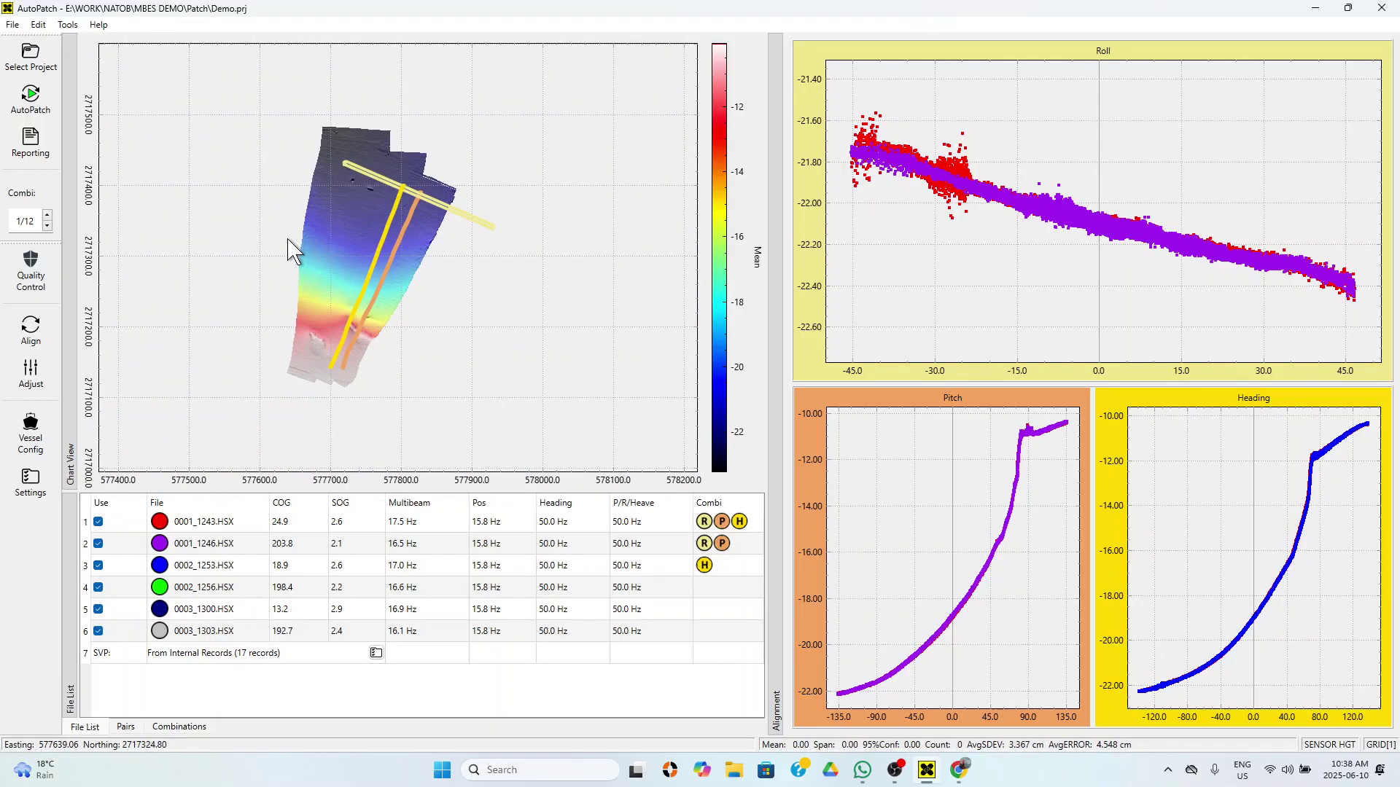
- Take a profile across the survey lines in the chart view and examine how well the soundings of the different lines overlap
drag(389, 307, 422, 335)
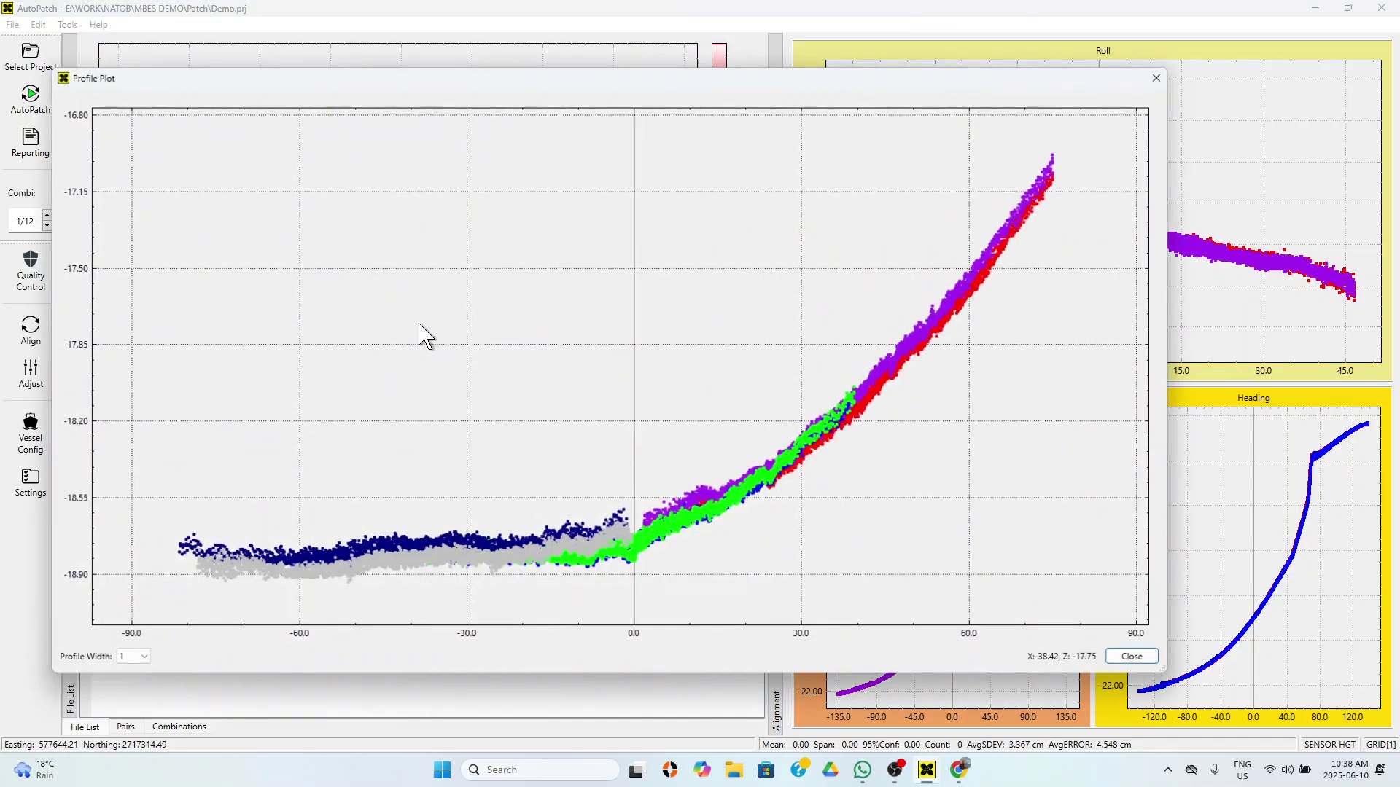
scroll(602, 544, up, 1)
scroll(603, 541, down, 1)
scroll(606, 547, down, 1)
scroll(511, 558, up, 2)
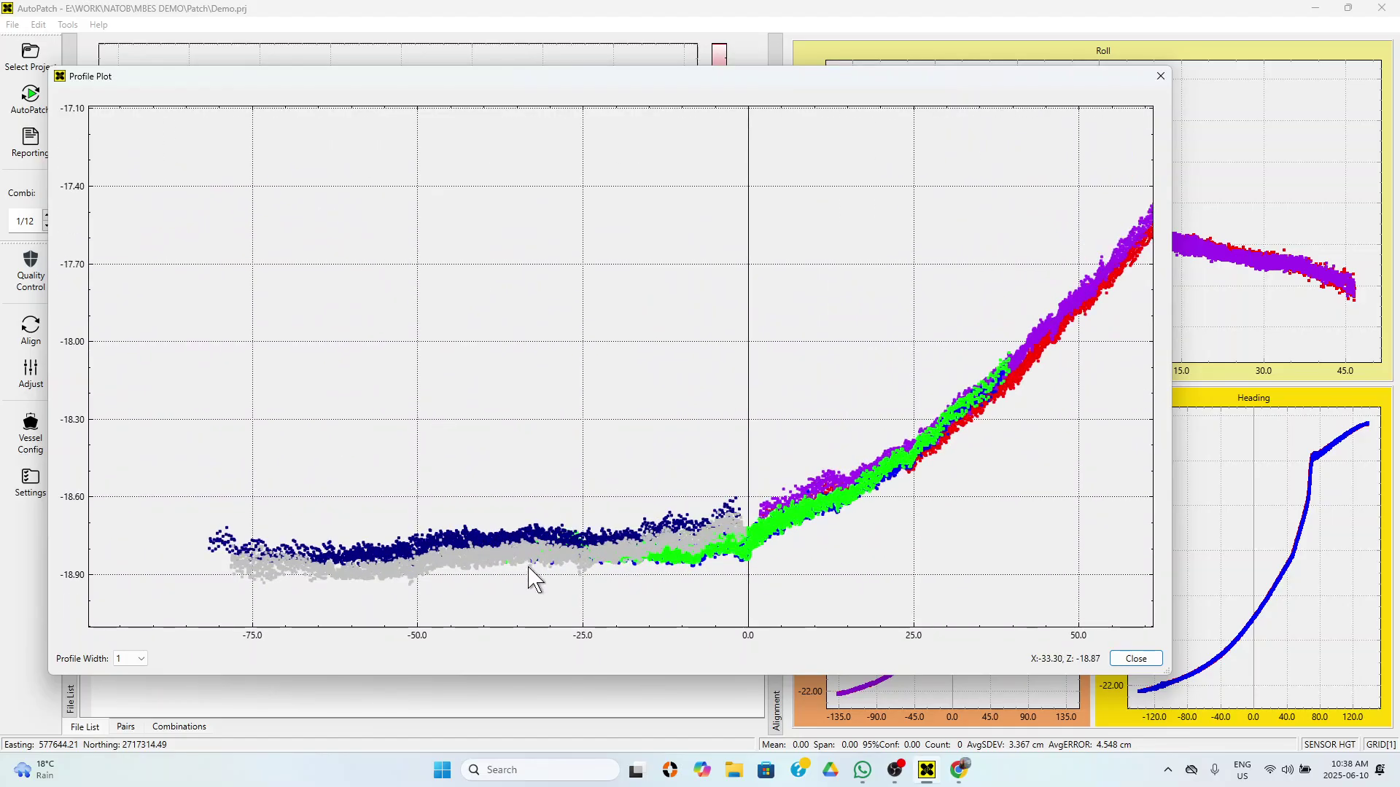
scroll(521, 543, up, 2)
scroll(533, 531, down, 4)
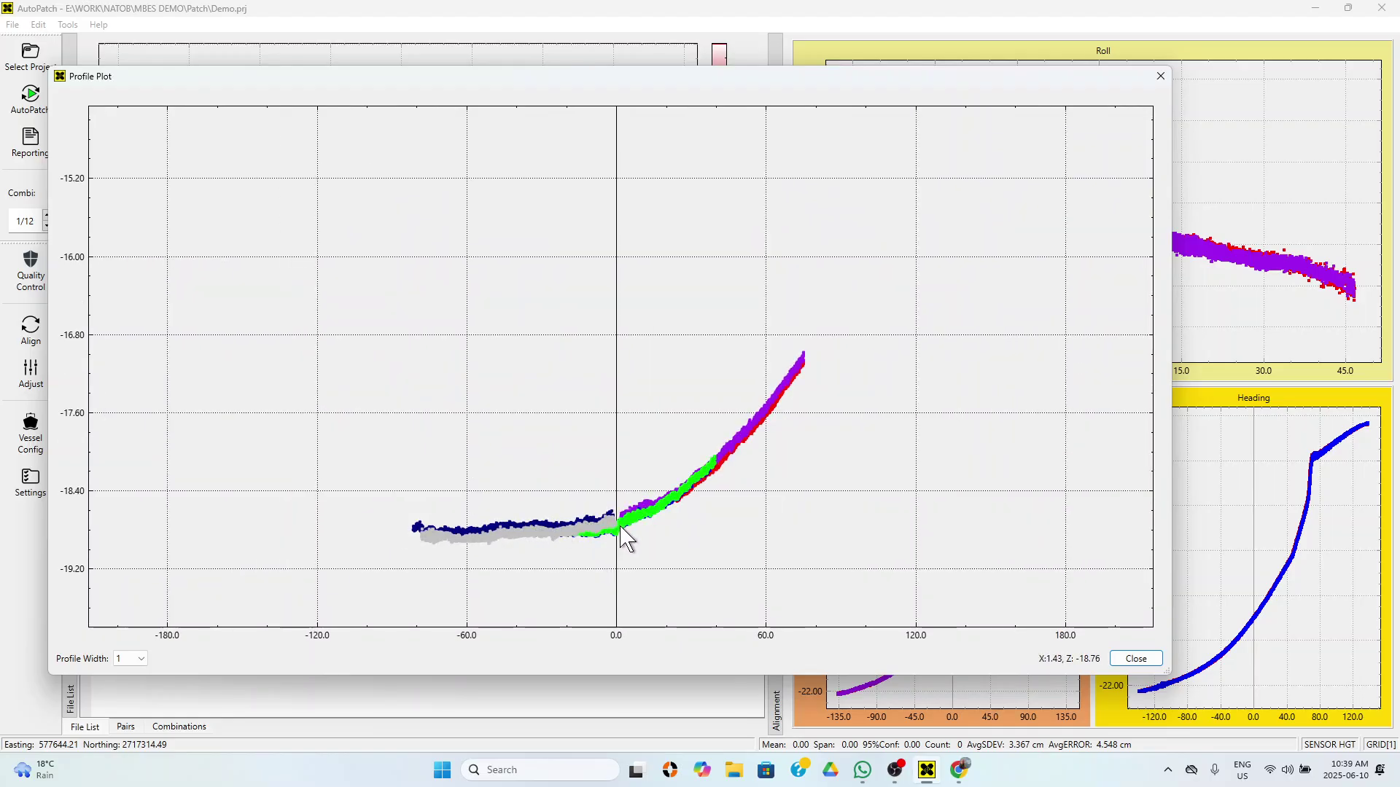
scroll(625, 539, up, 3)
scroll(625, 540, up, 1)
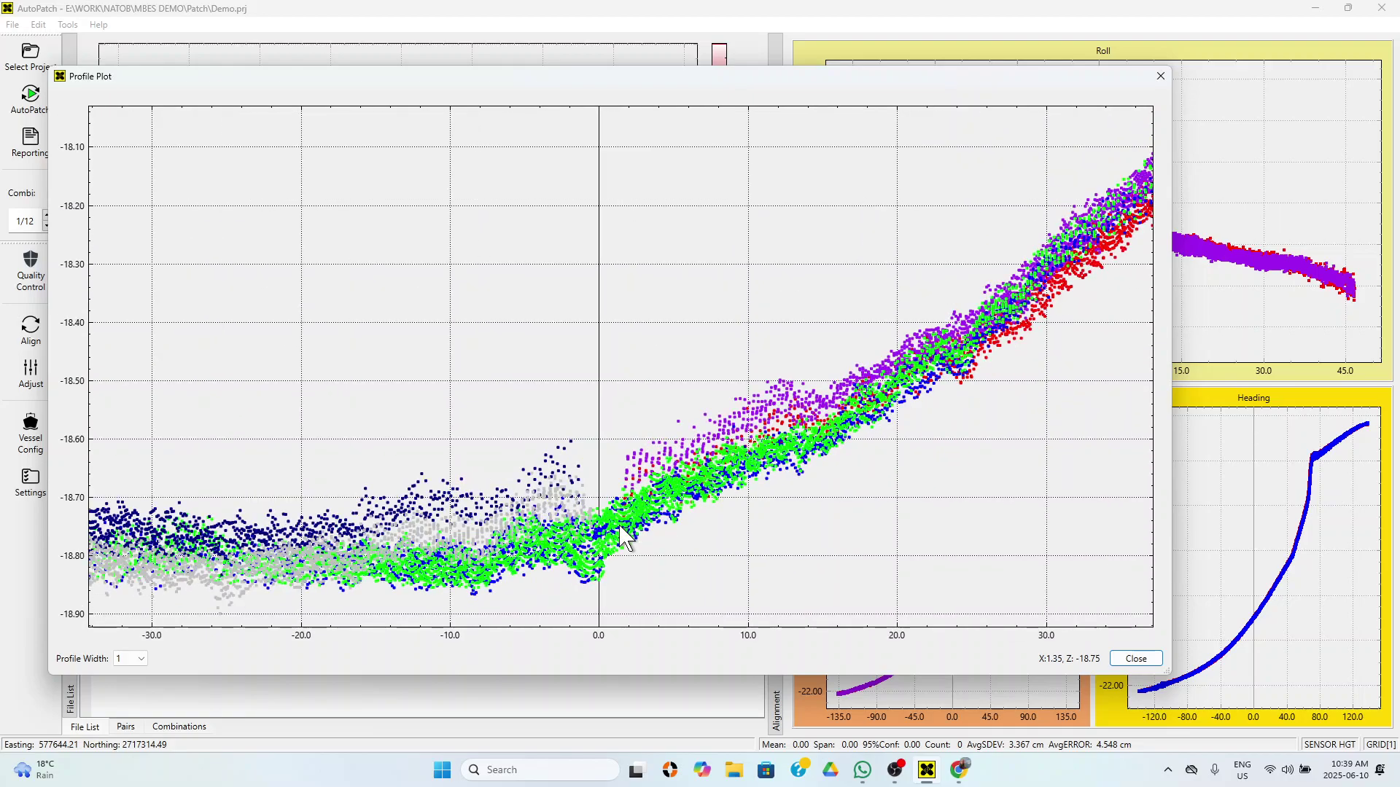
click(1162, 77)
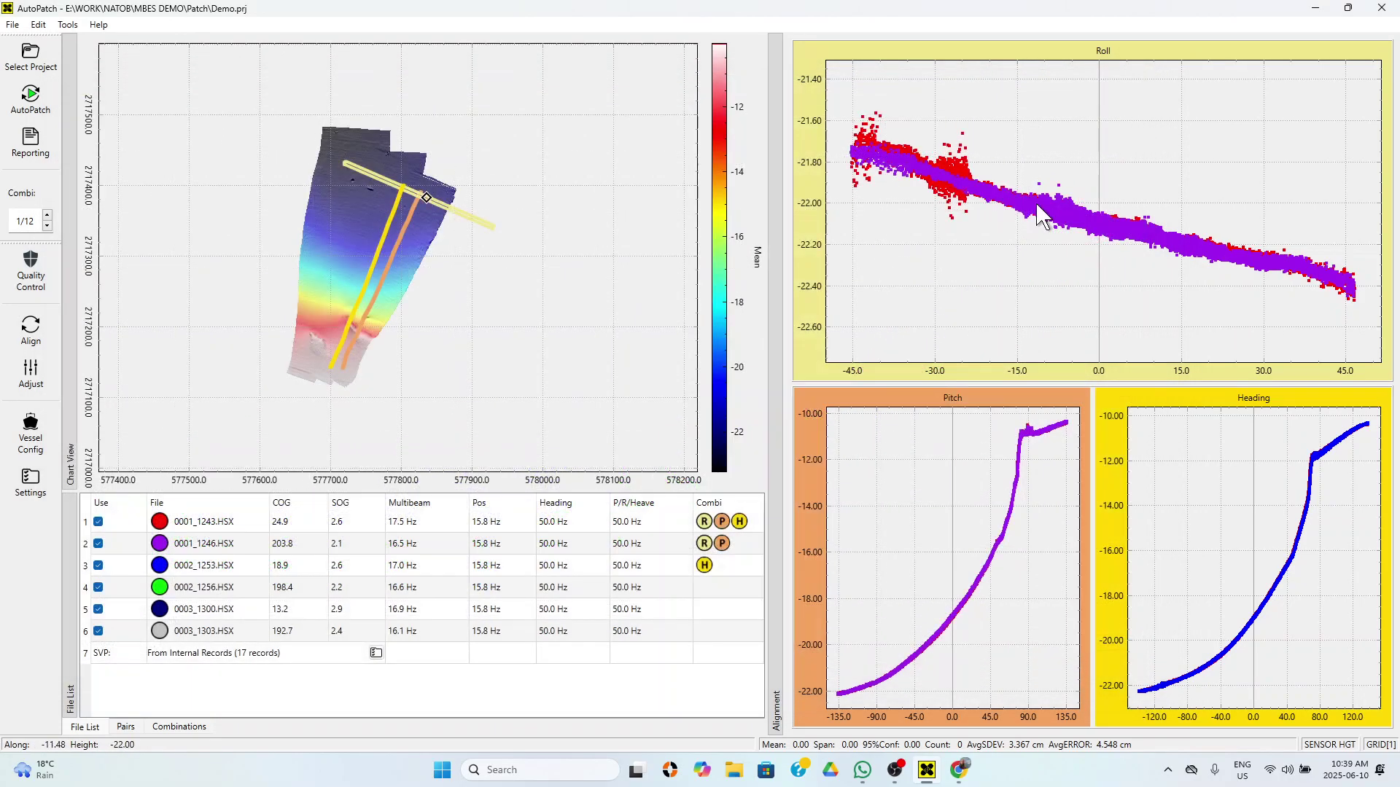
scroll(317, 302, up, 2)
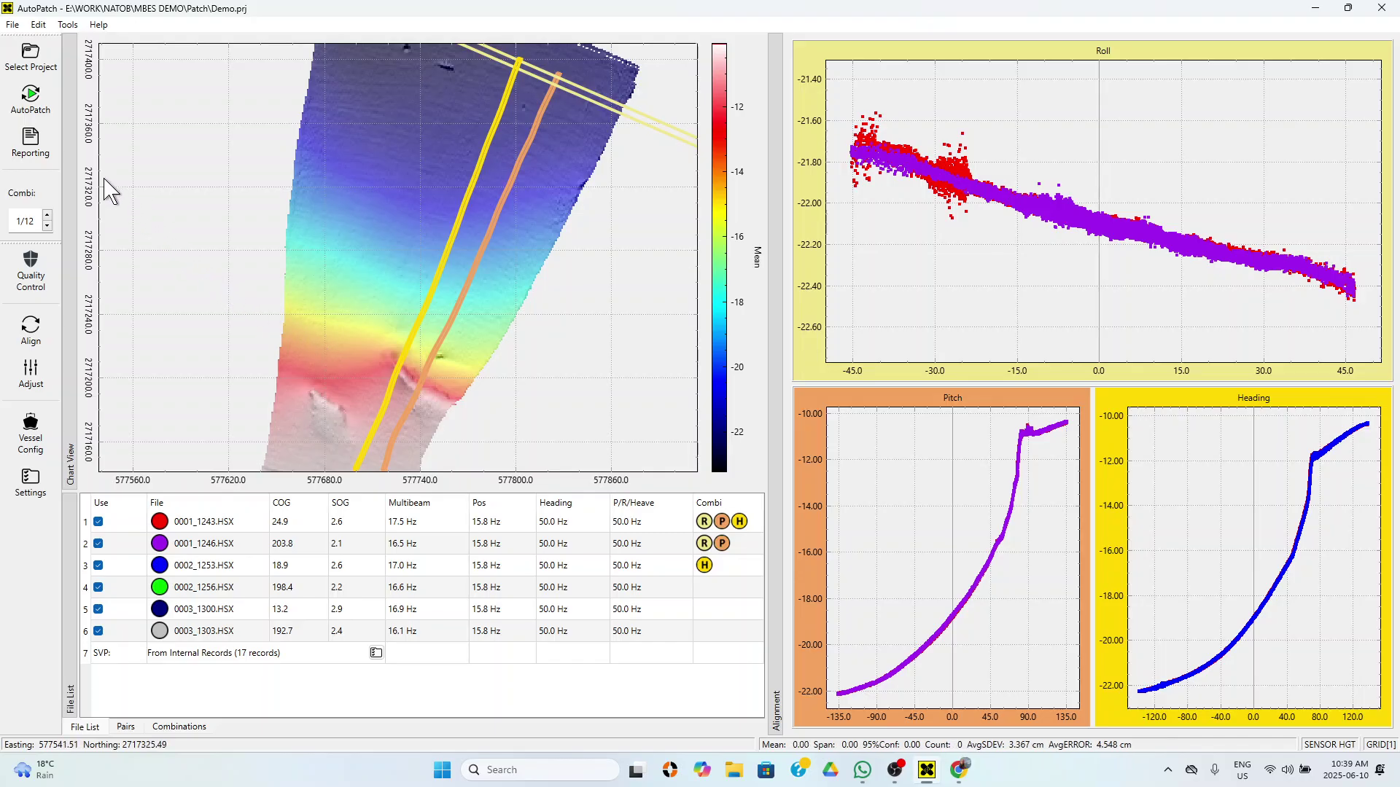
click(32, 153)
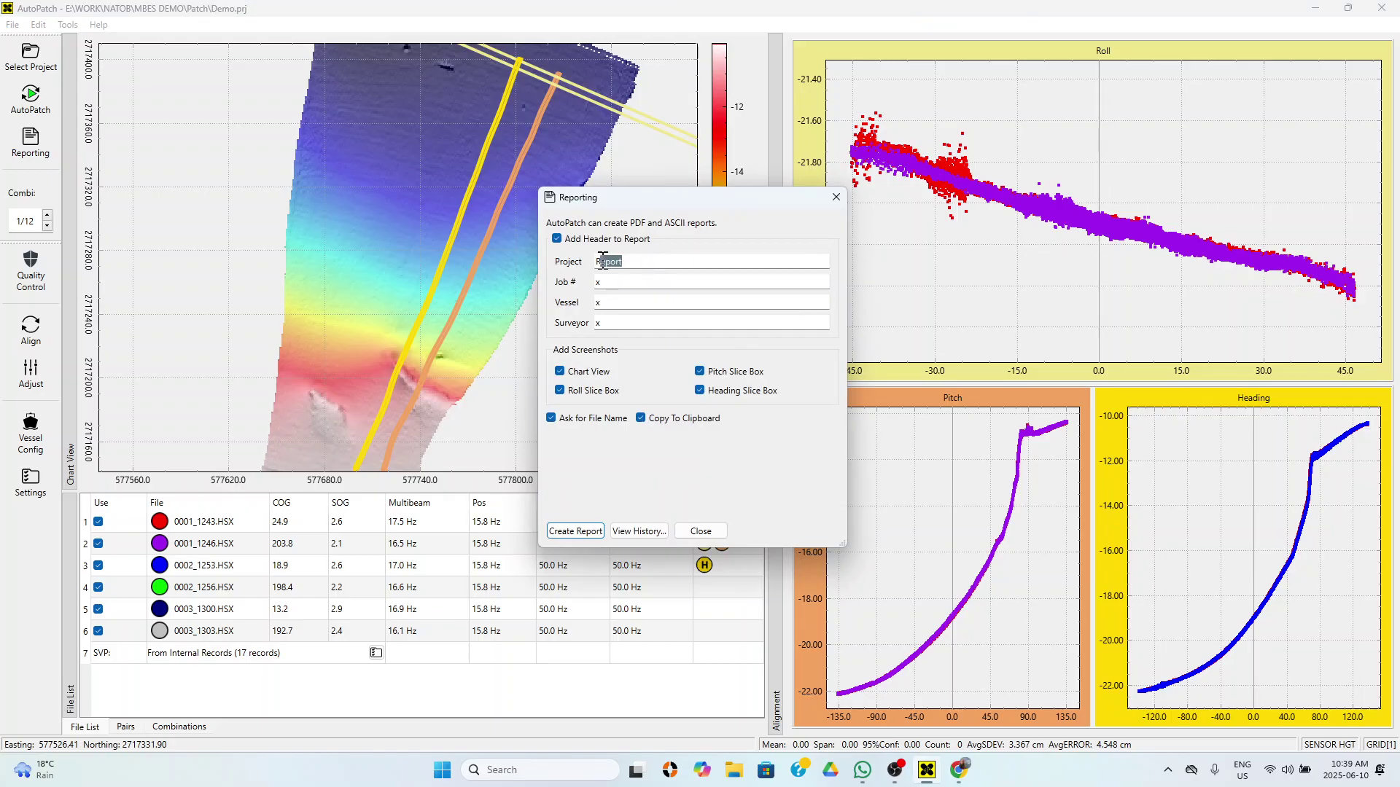
click(579, 259)
click(590, 529)
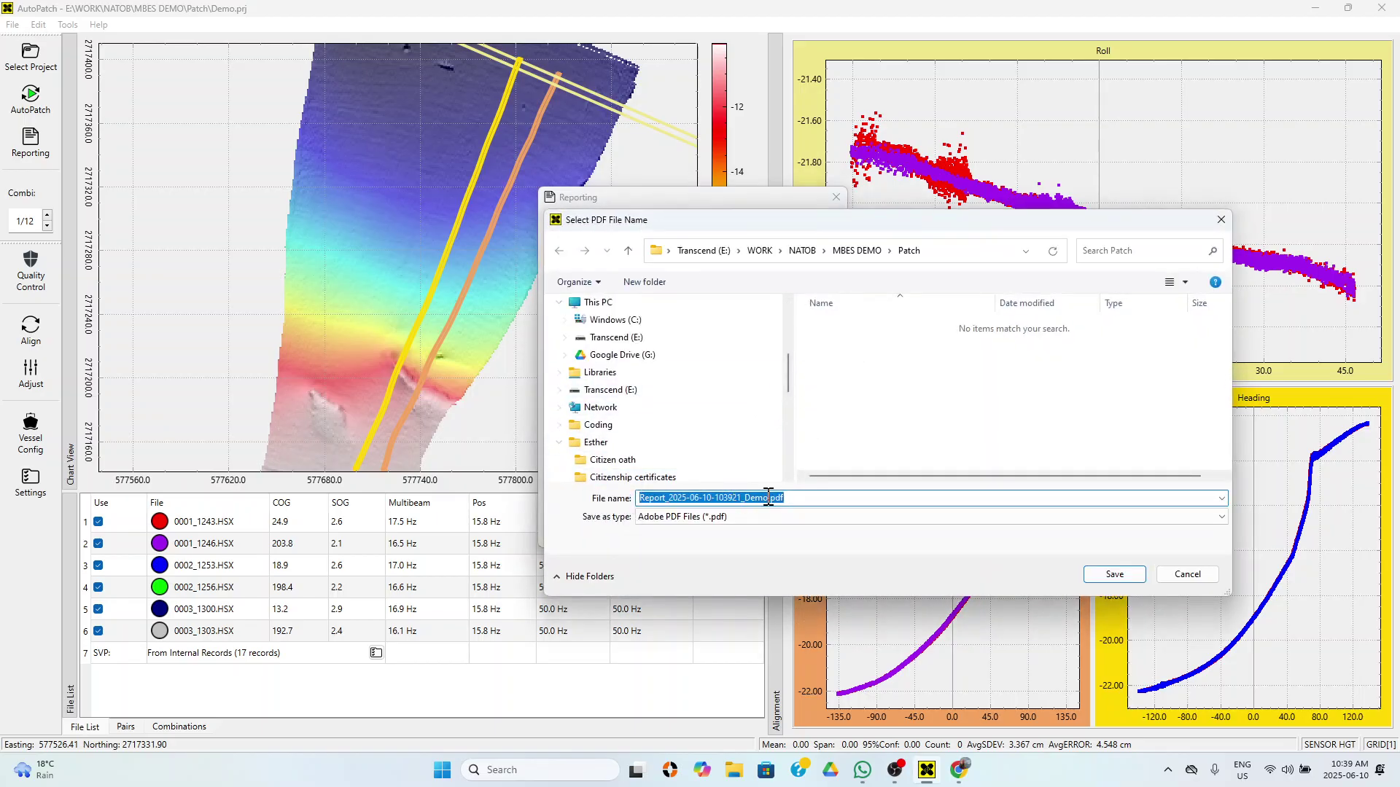
scroll(694, 359, up, 4)
click(624, 308)
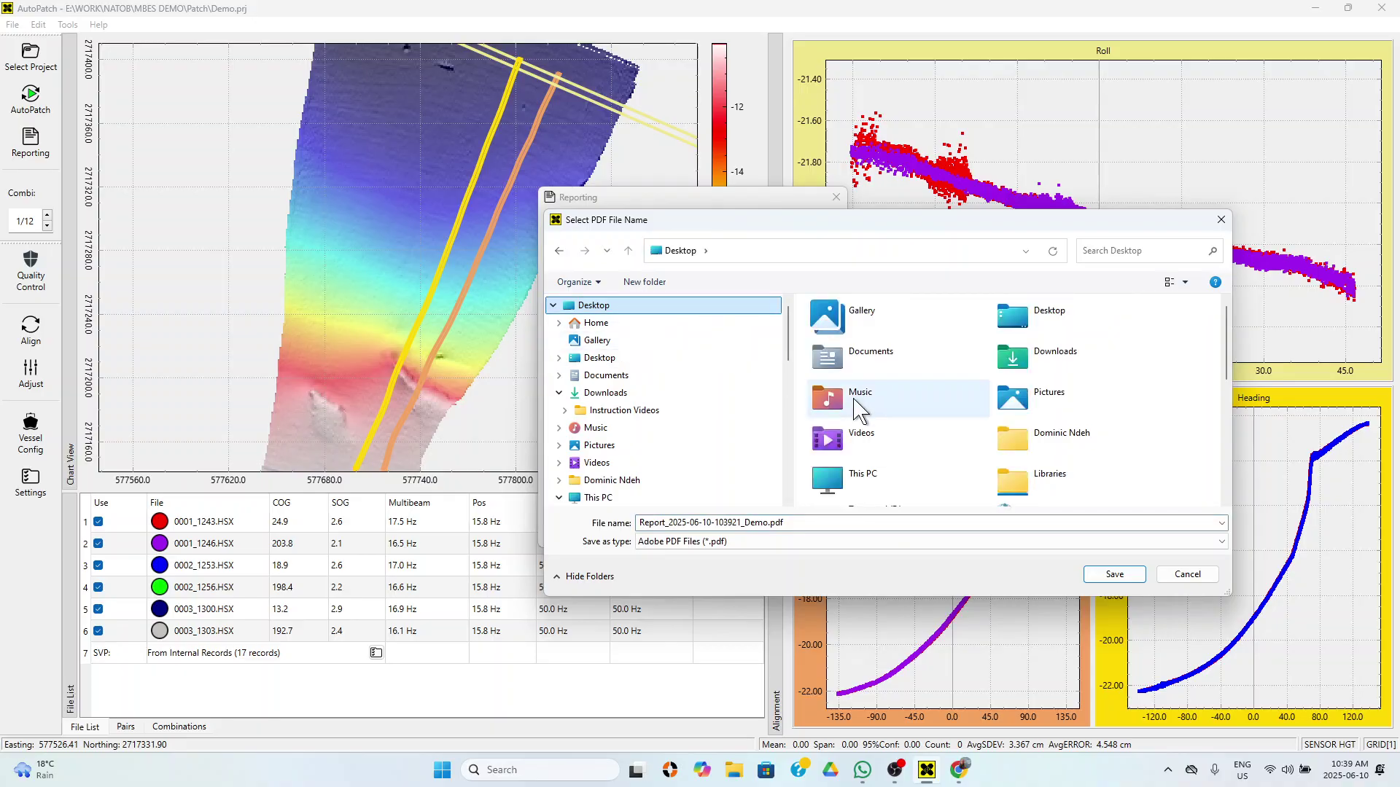
click(1112, 575)
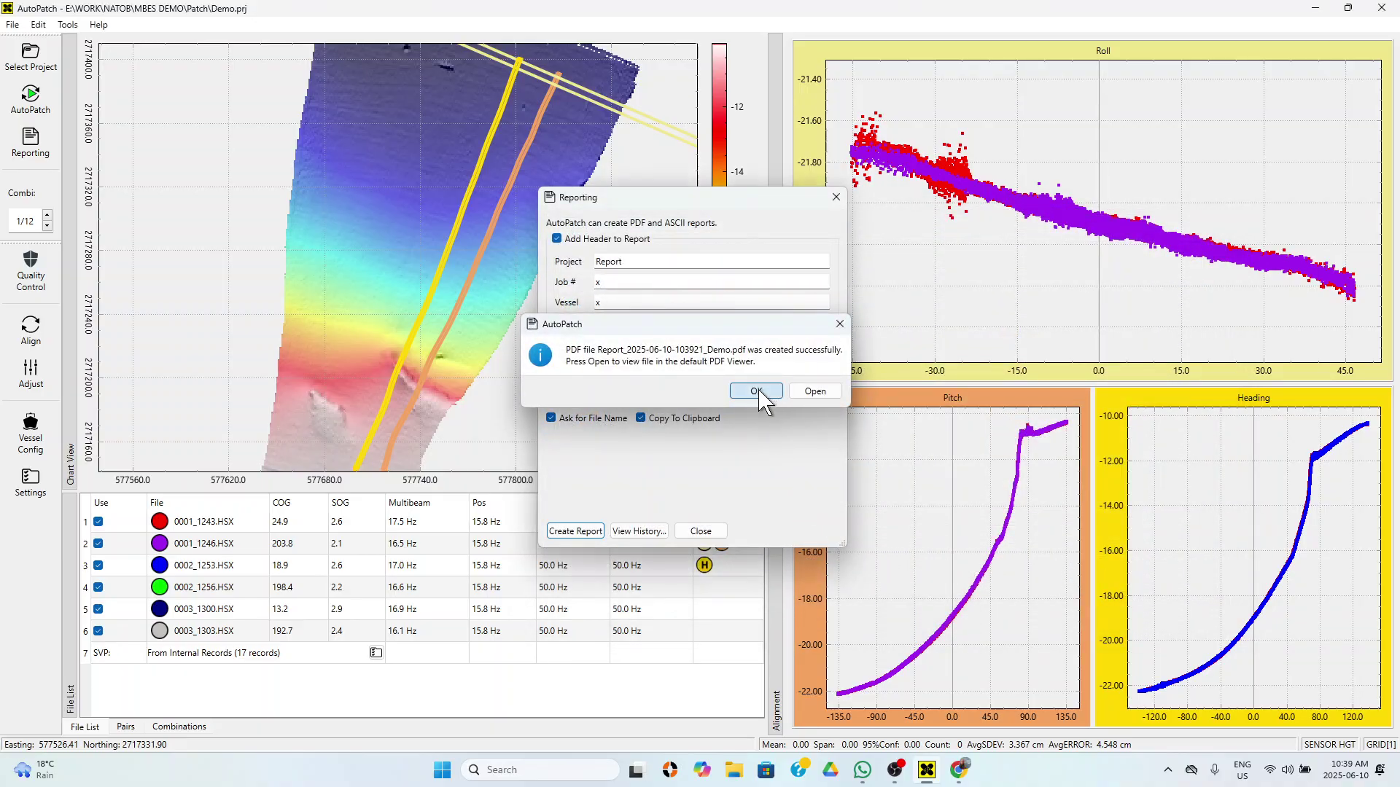
click(756, 391)
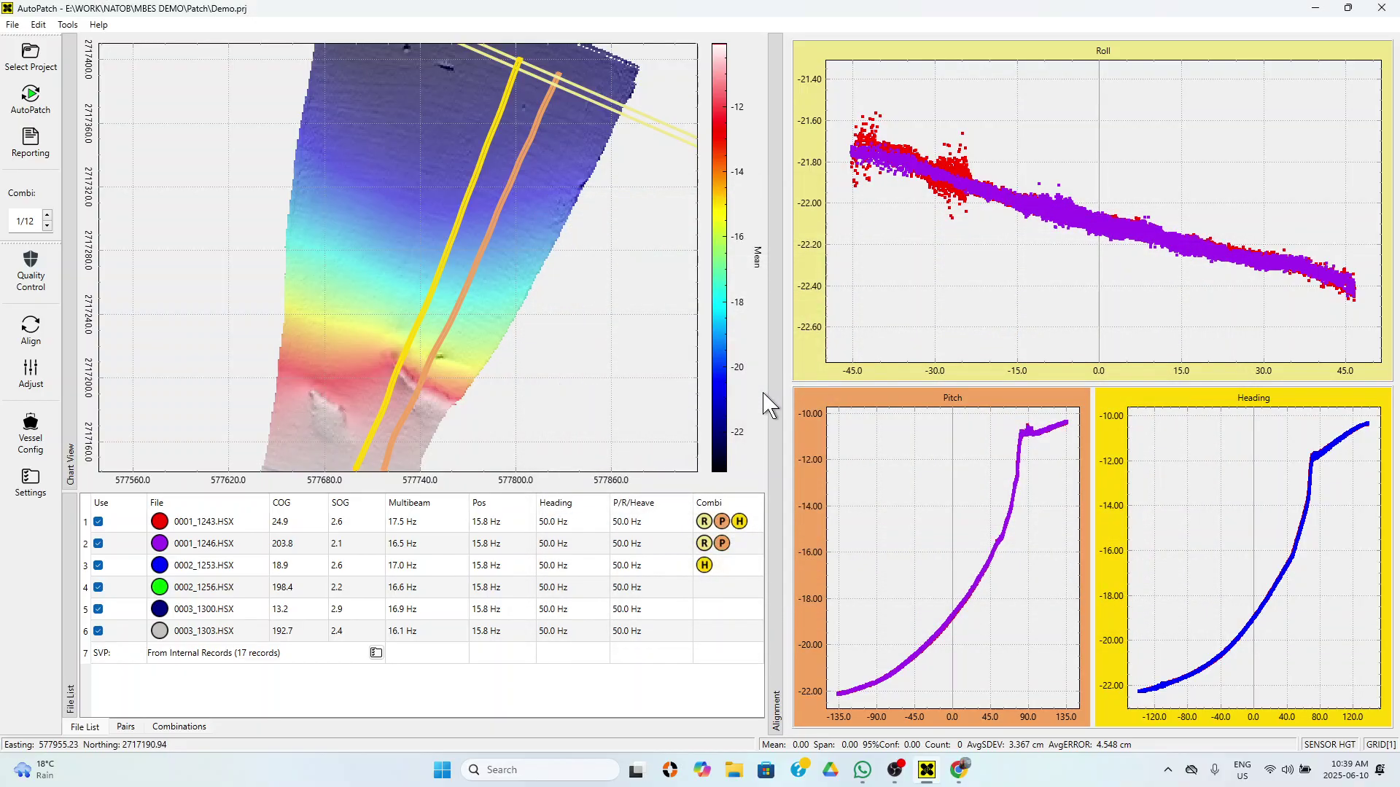
- Switch to the desktop and open the saved PDF calibration report in a maximized Adobe Acrobat window
click(1312, 10)
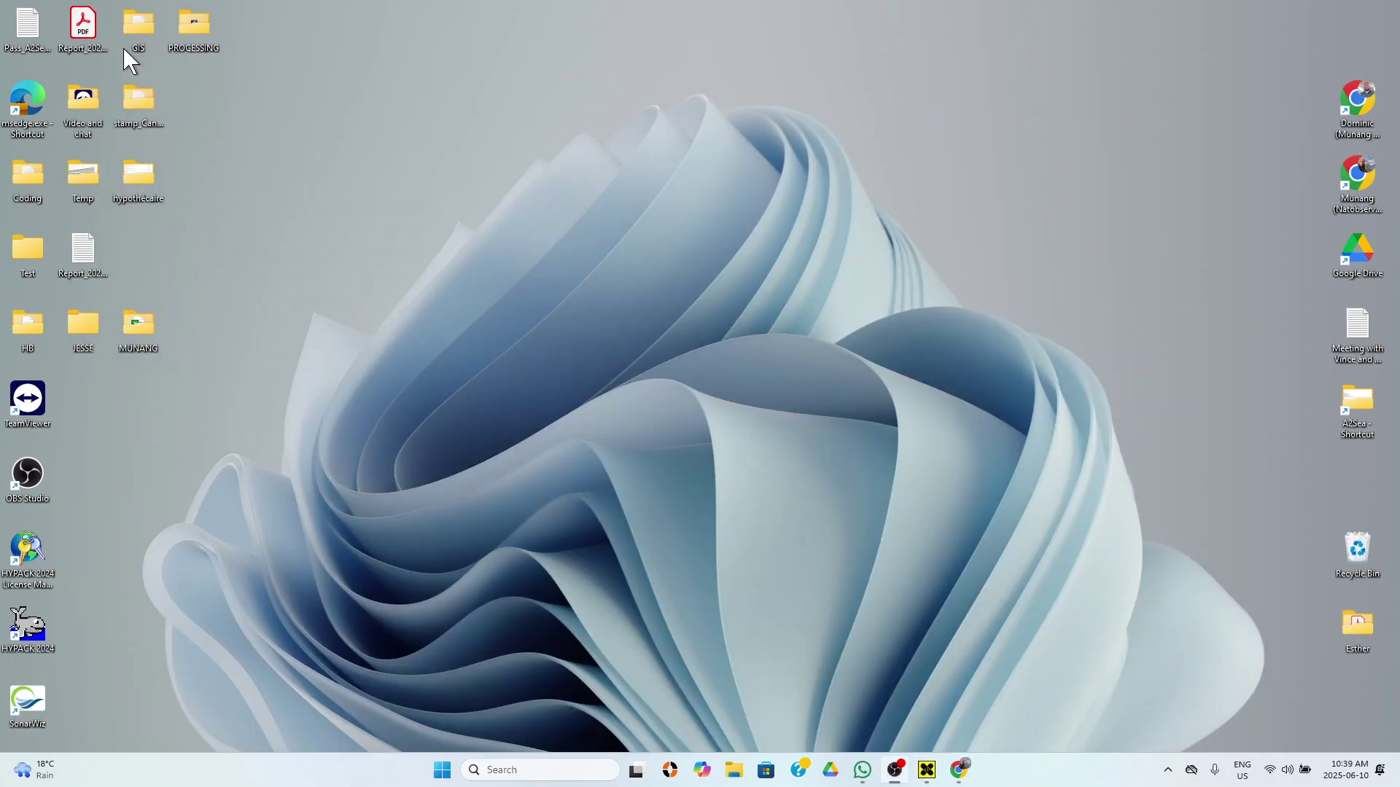
double_click(91, 28)
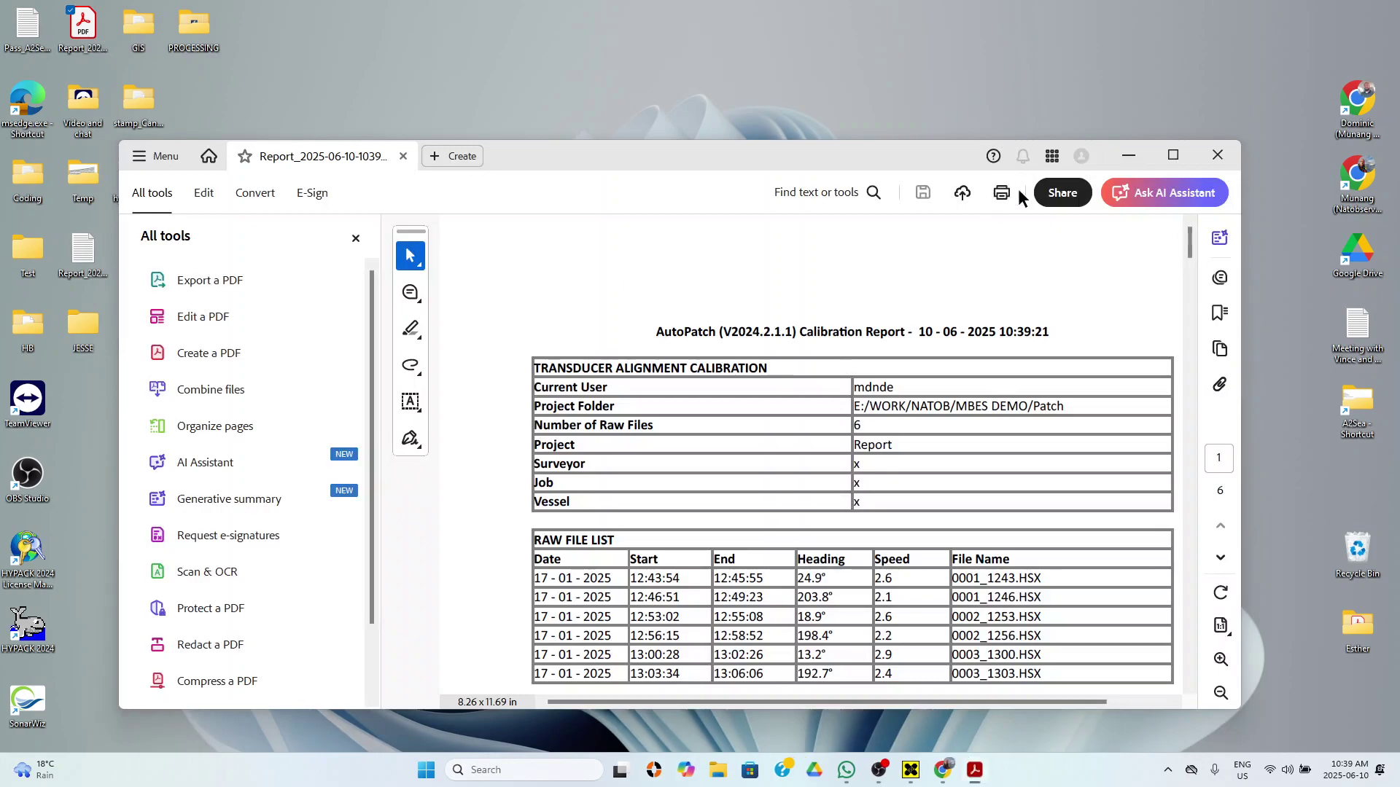
click(1173, 156)
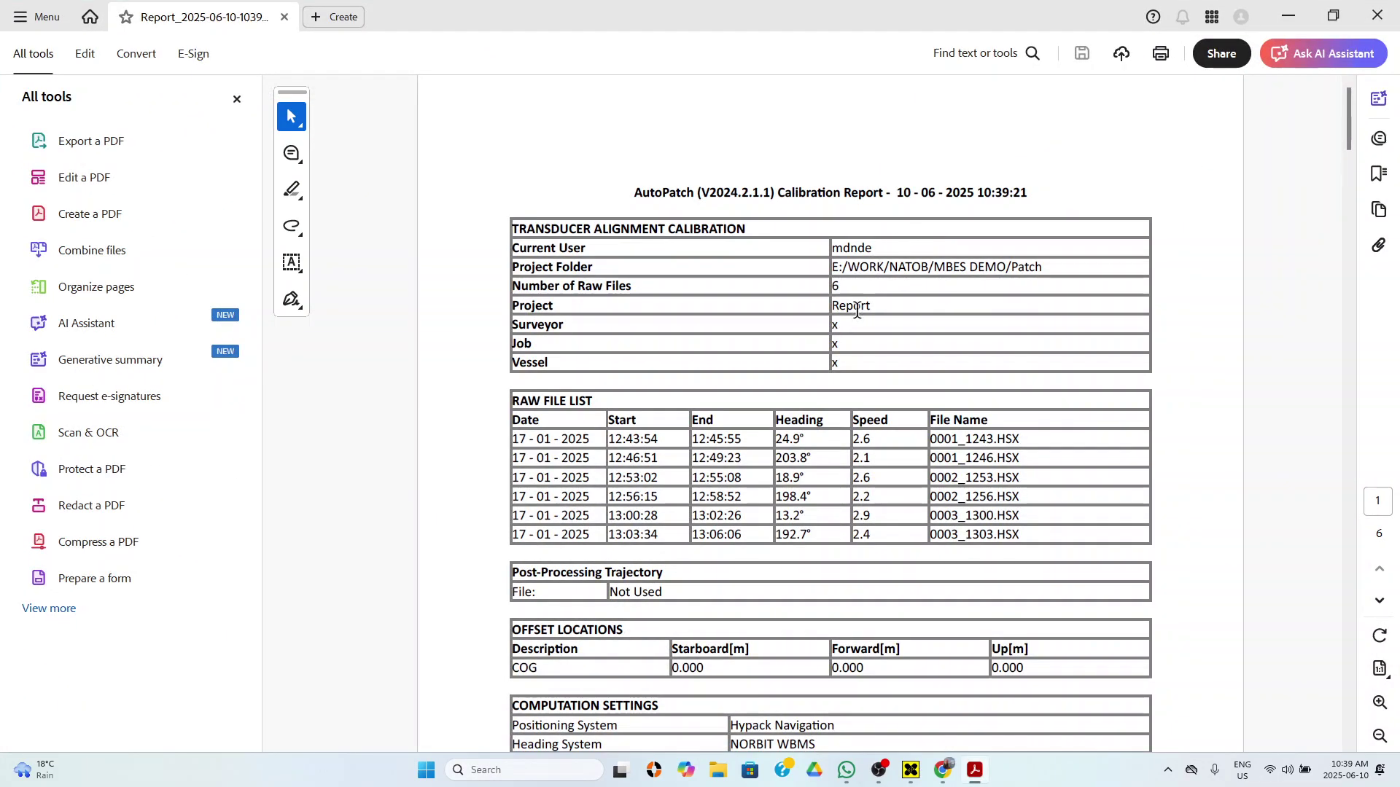
- Review the report's first page, covering the project header, offset locations, computation settings and sound velocity profile
drag(848, 366, 839, 415)
scroll(839, 414, down, 5)
scroll(839, 421, down, 5)
scroll(890, 281, up, 5)
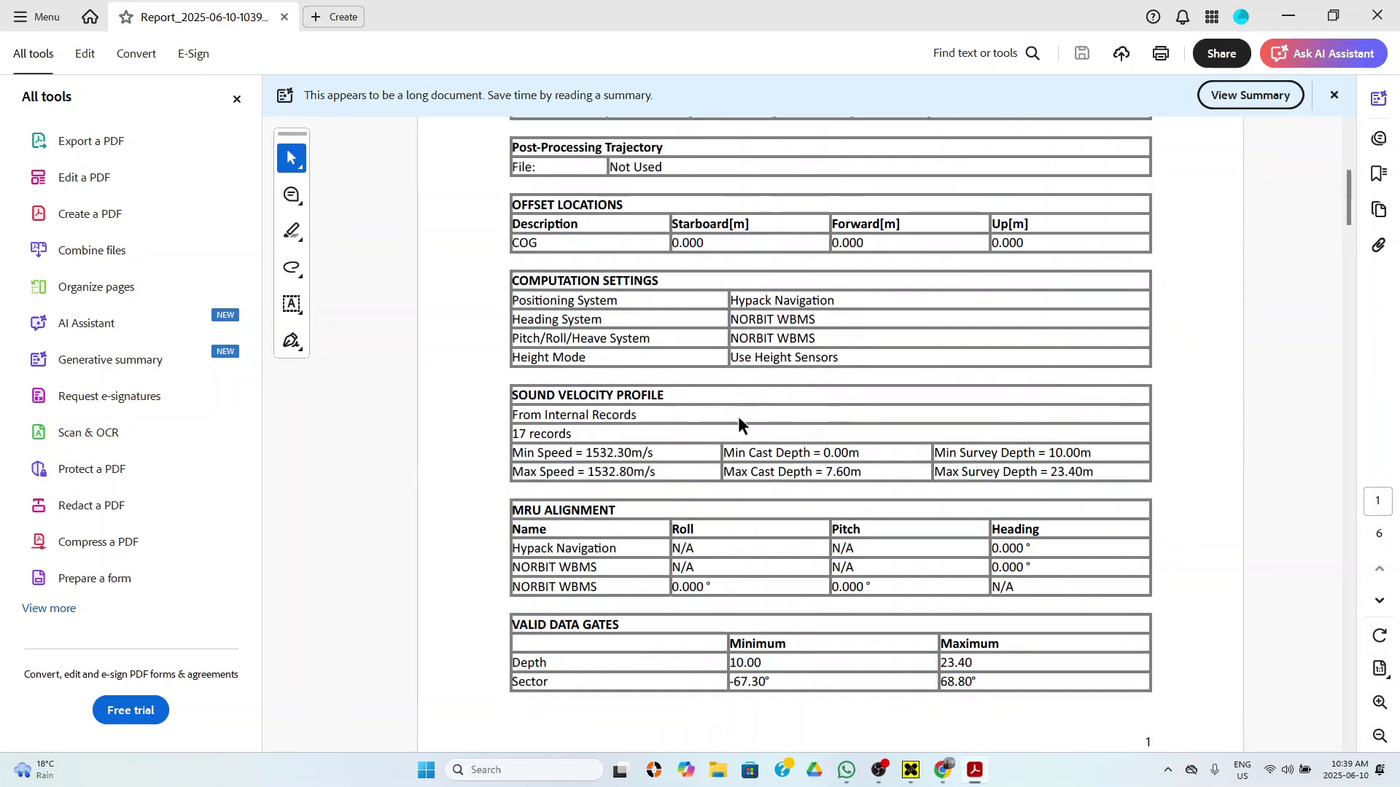
triple_click(541, 396)
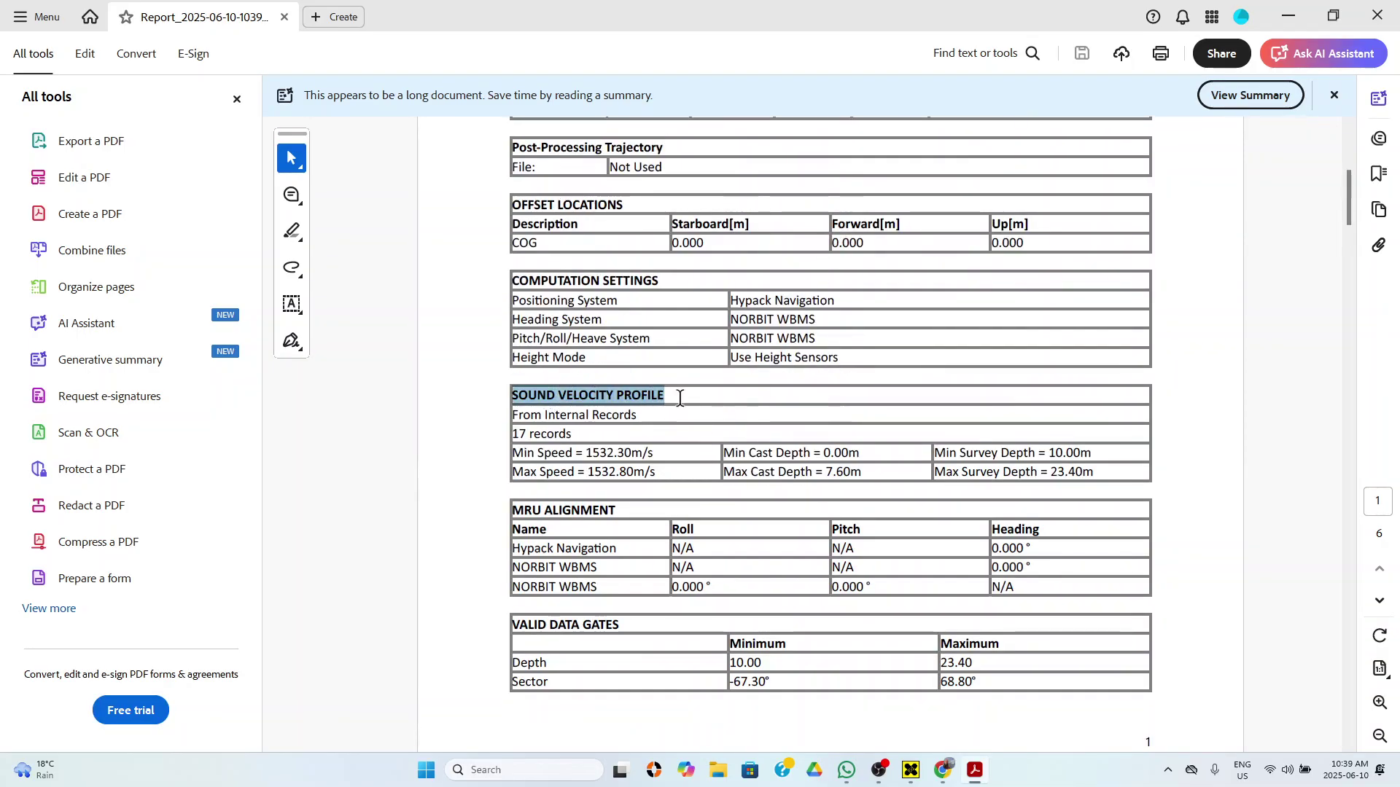
triple_click(539, 283)
double_click(595, 205)
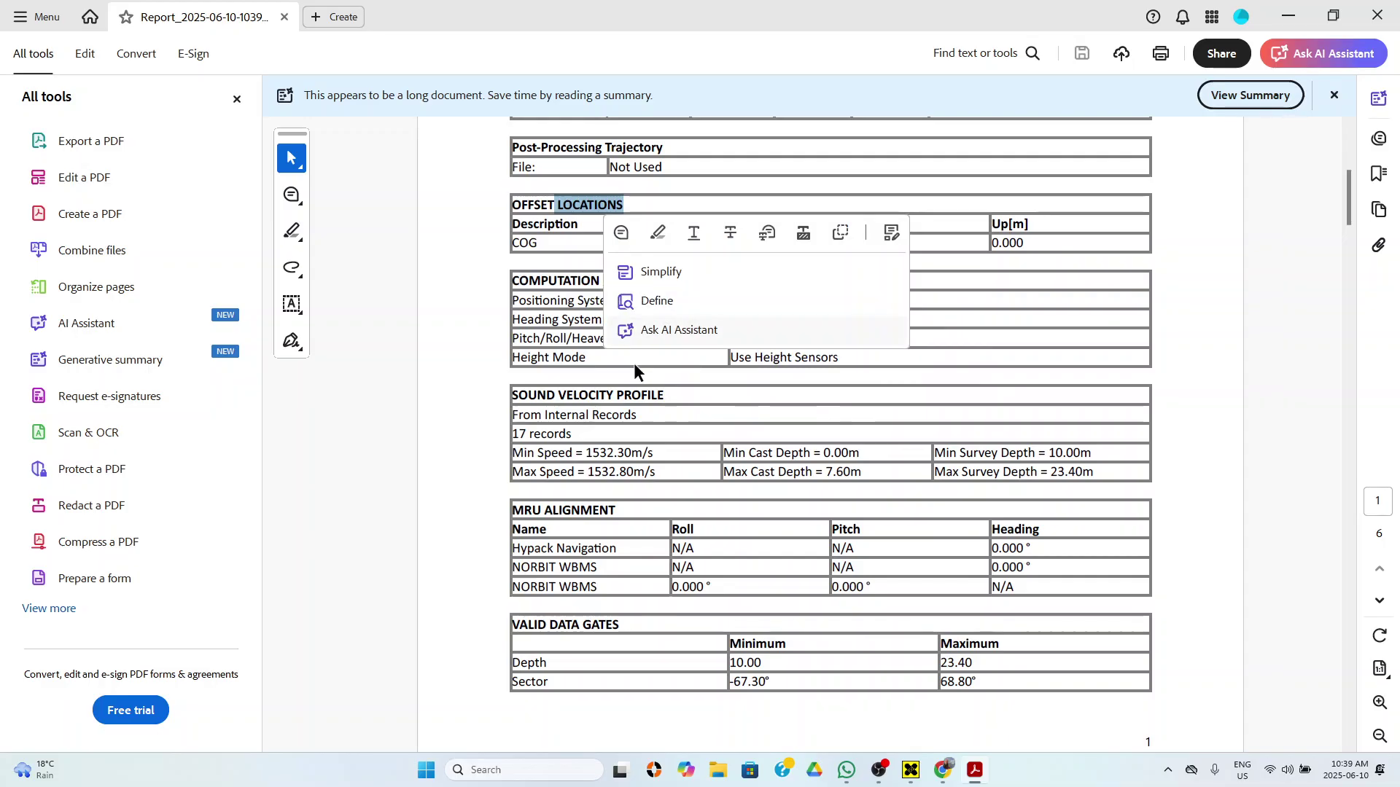
- Examine the calibration offset results table, comparing the roll, pitch and heading values of the line combinations
scroll(631, 390, down, 8)
scroll(633, 394, down, 5)
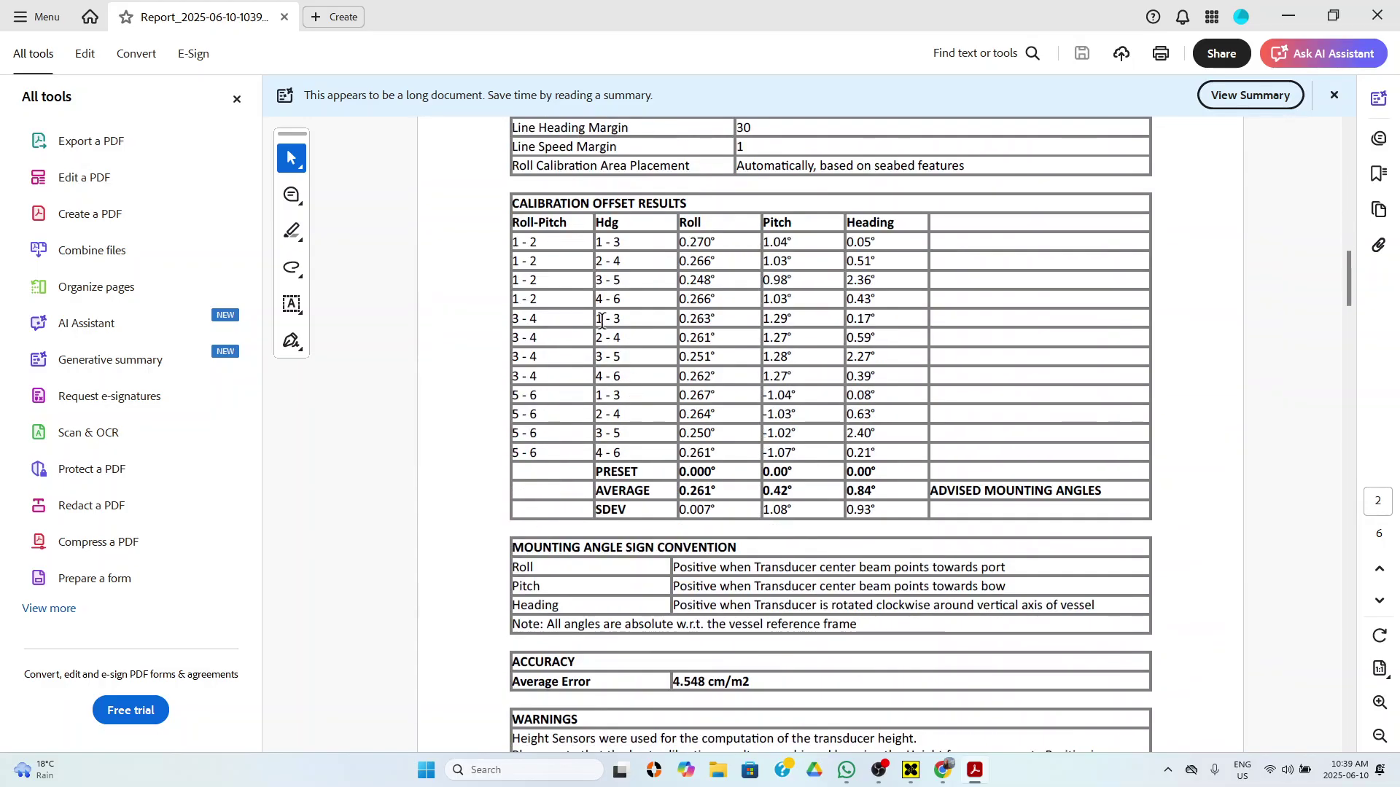
drag(525, 233, 796, 456)
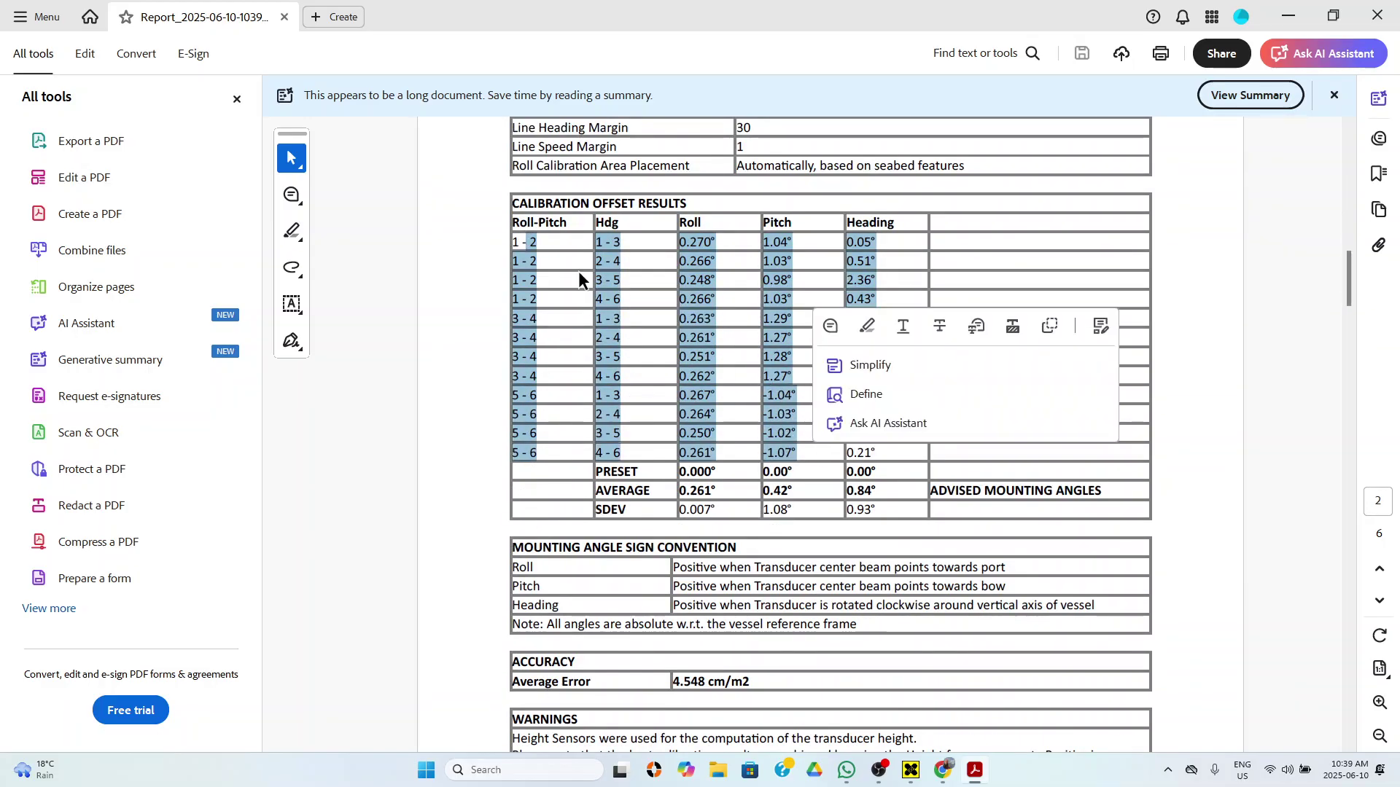
click(536, 261)
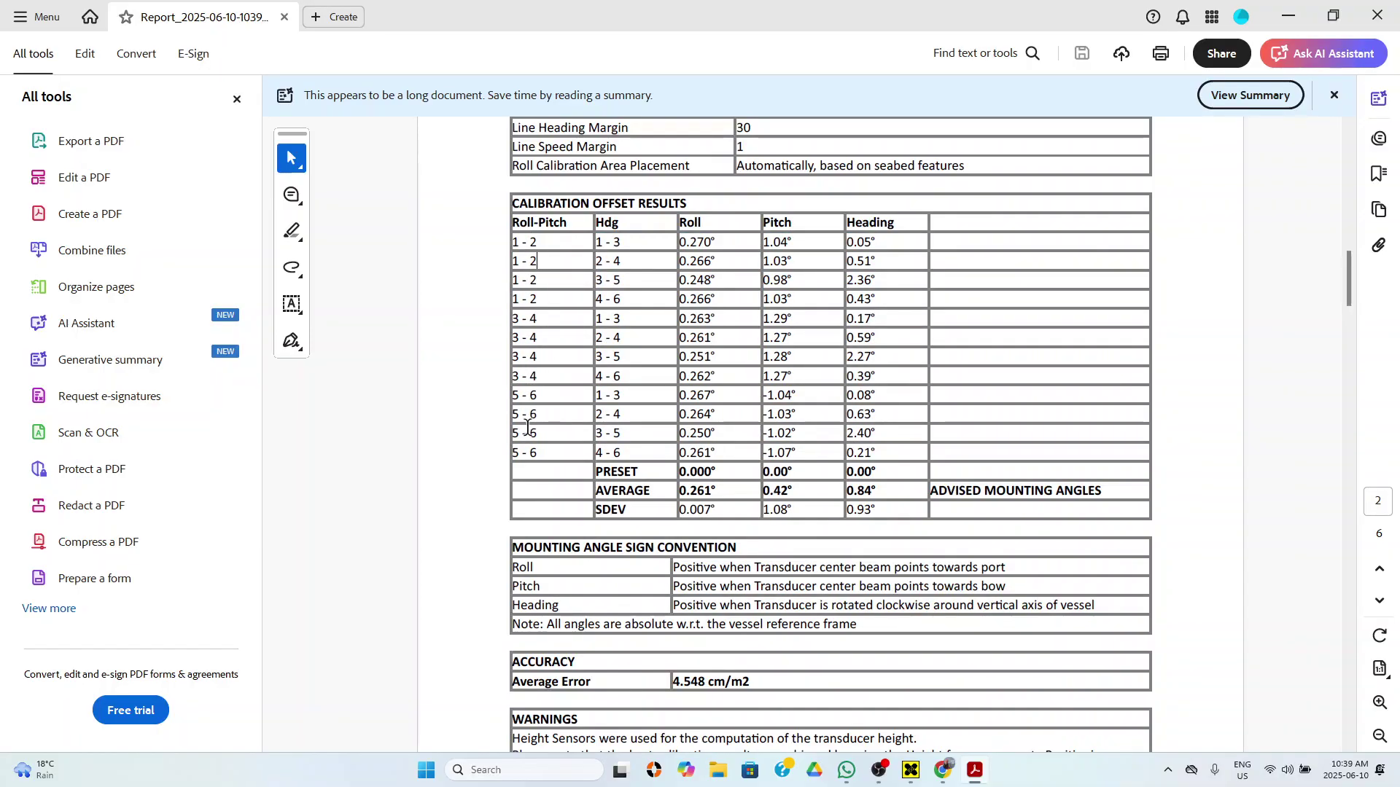
drag(538, 453, 510, 398)
- Check the report's accuracy and warnings sections, followed by its chart view and roll slice view images
scroll(766, 401, down, 8)
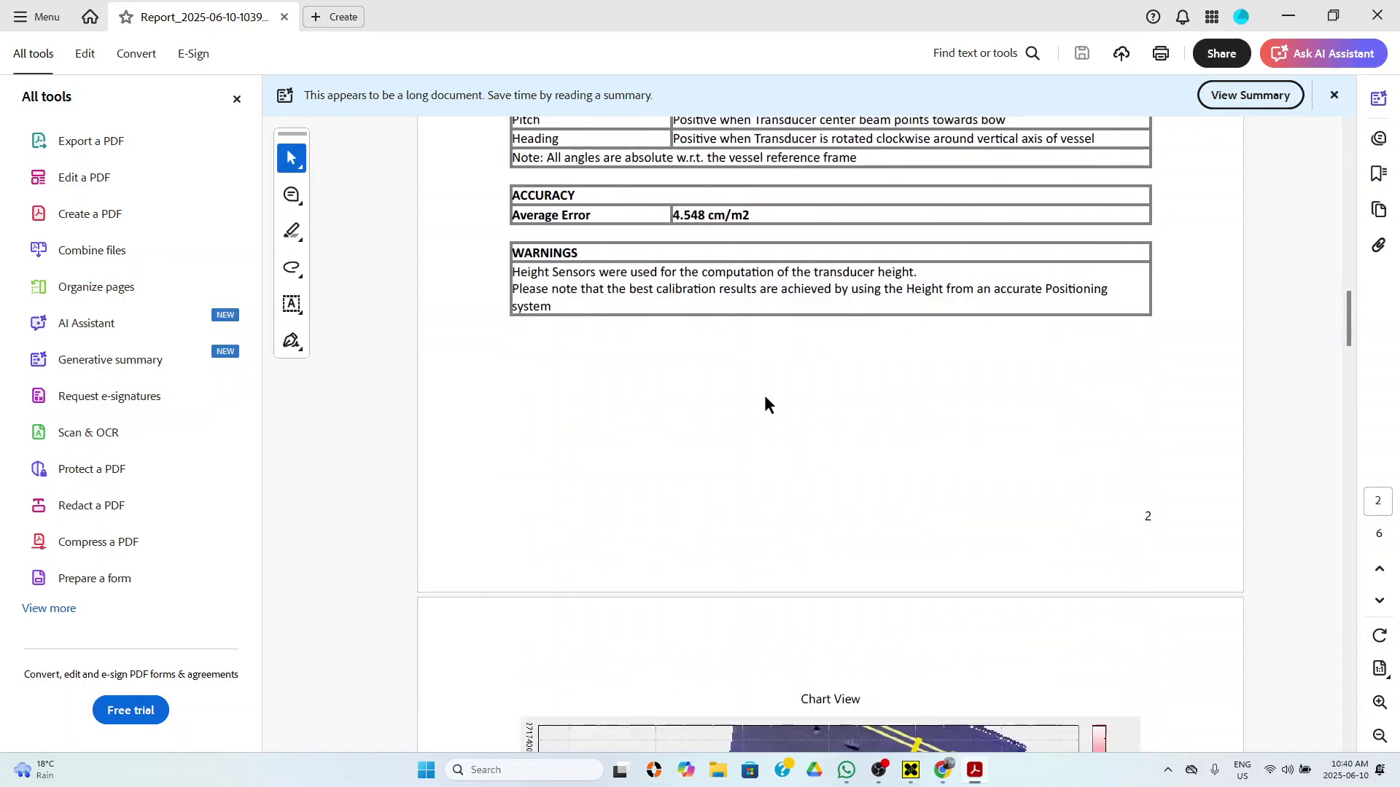
scroll(766, 399, down, 5)
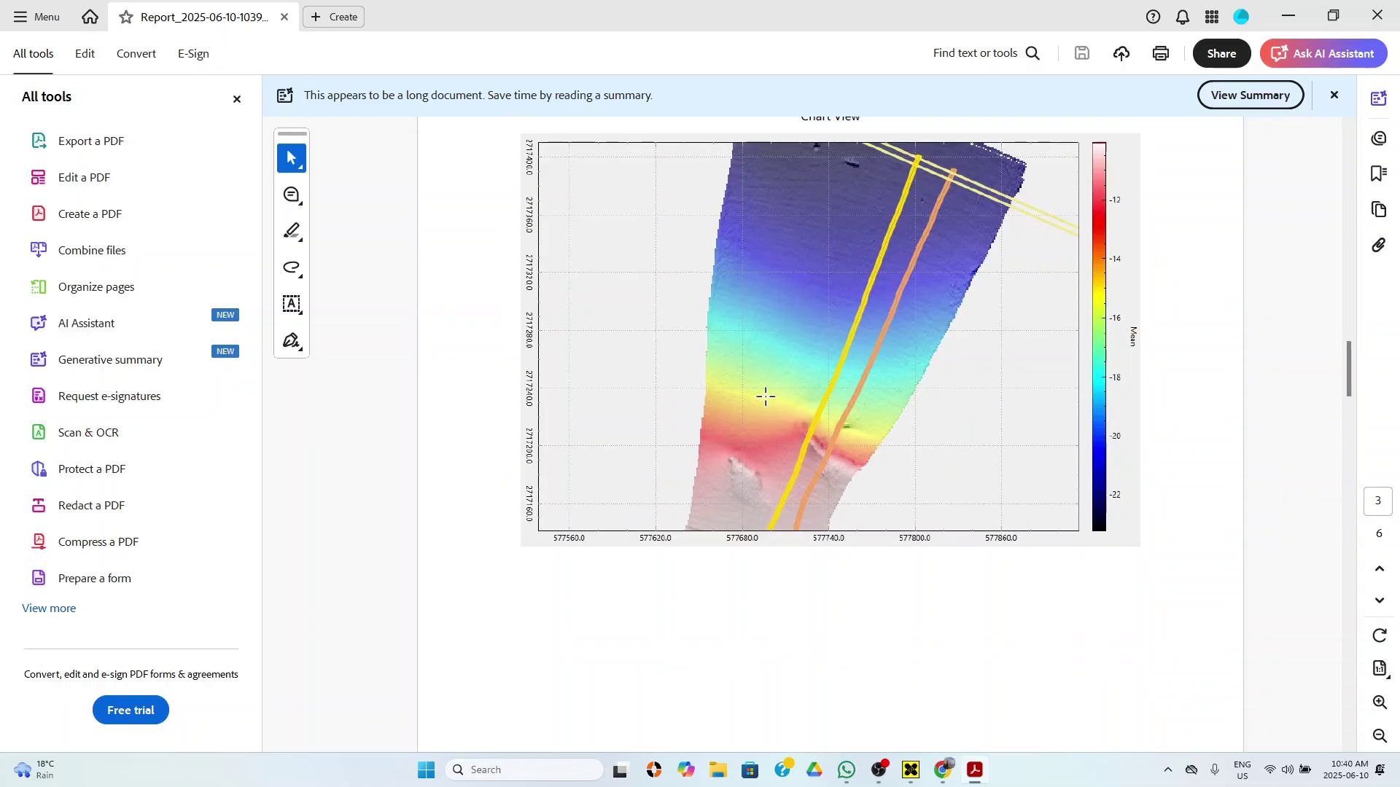
scroll(765, 397, up, 3)
scroll(765, 397, down, 15)
scroll(765, 399, up, 3)
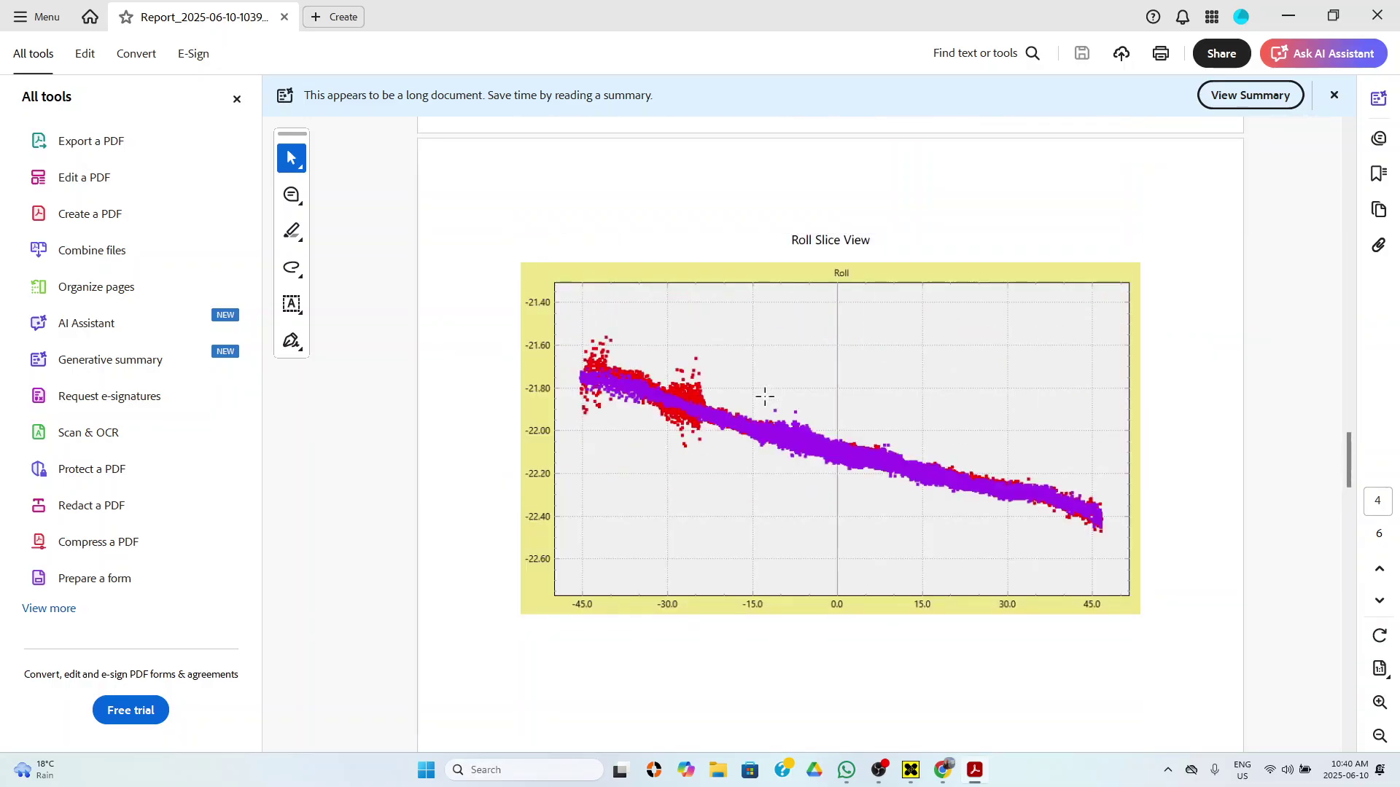
- Check the report's remaining pitch and heading slice views, close the PDF and switch back to AutoPatch
scroll(764, 397, down, 18)
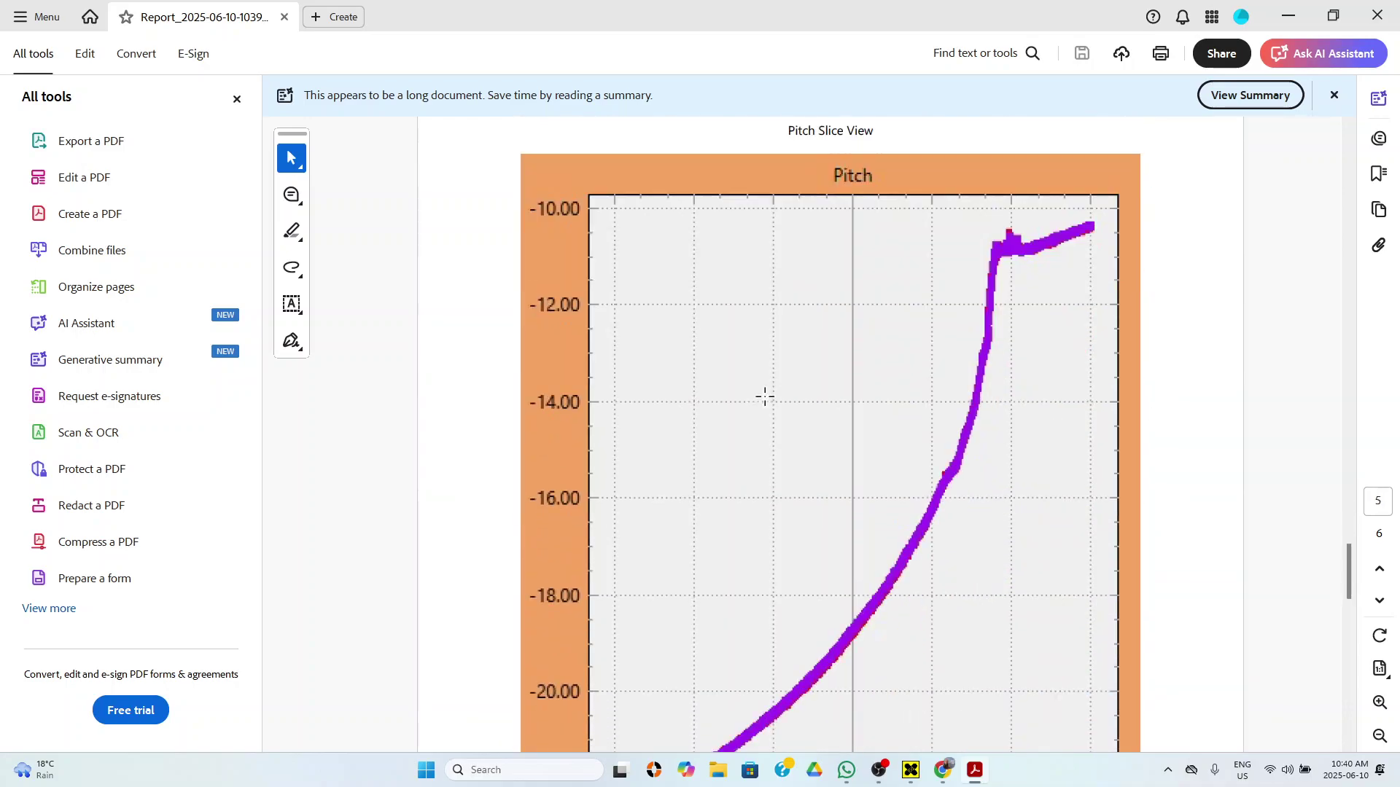
scroll(765, 398, down, 12)
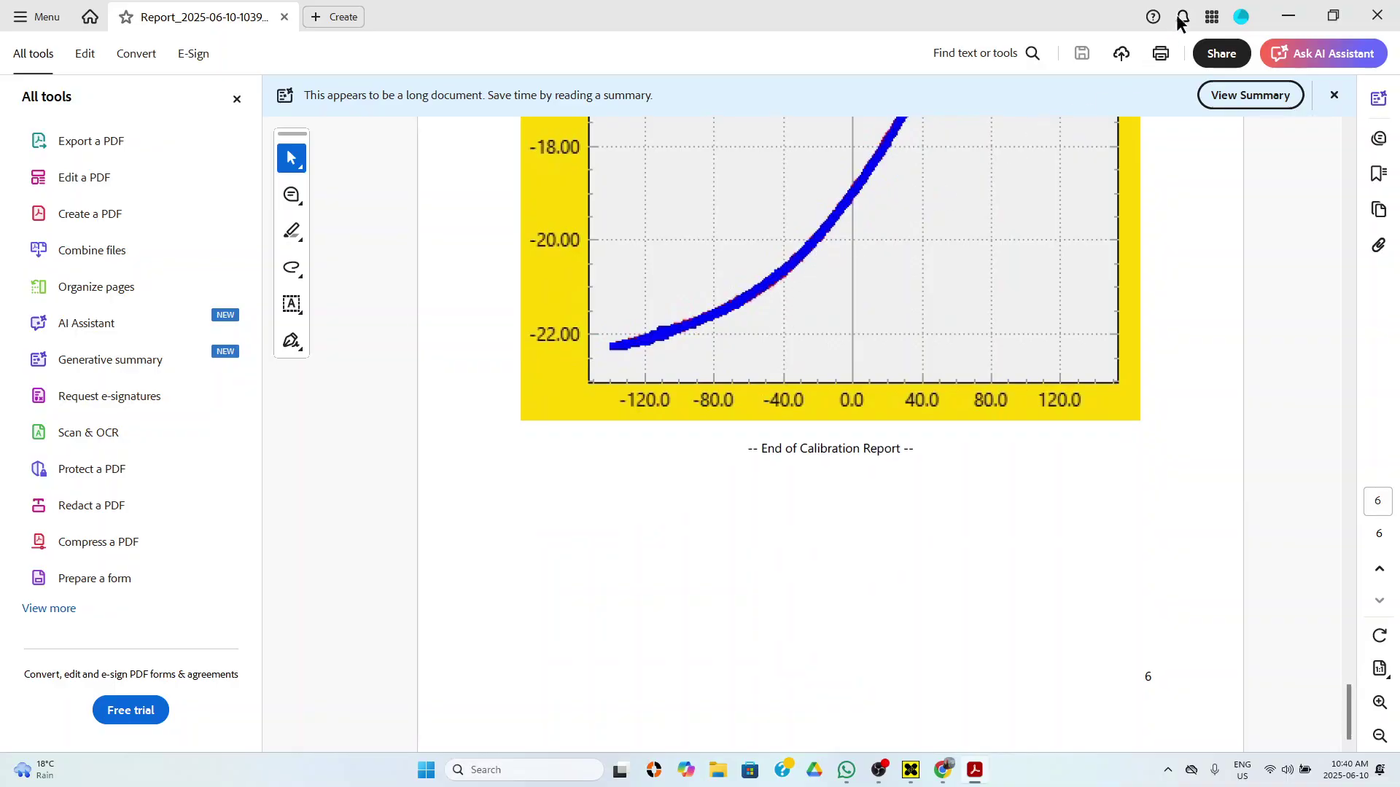
click(1378, 16)
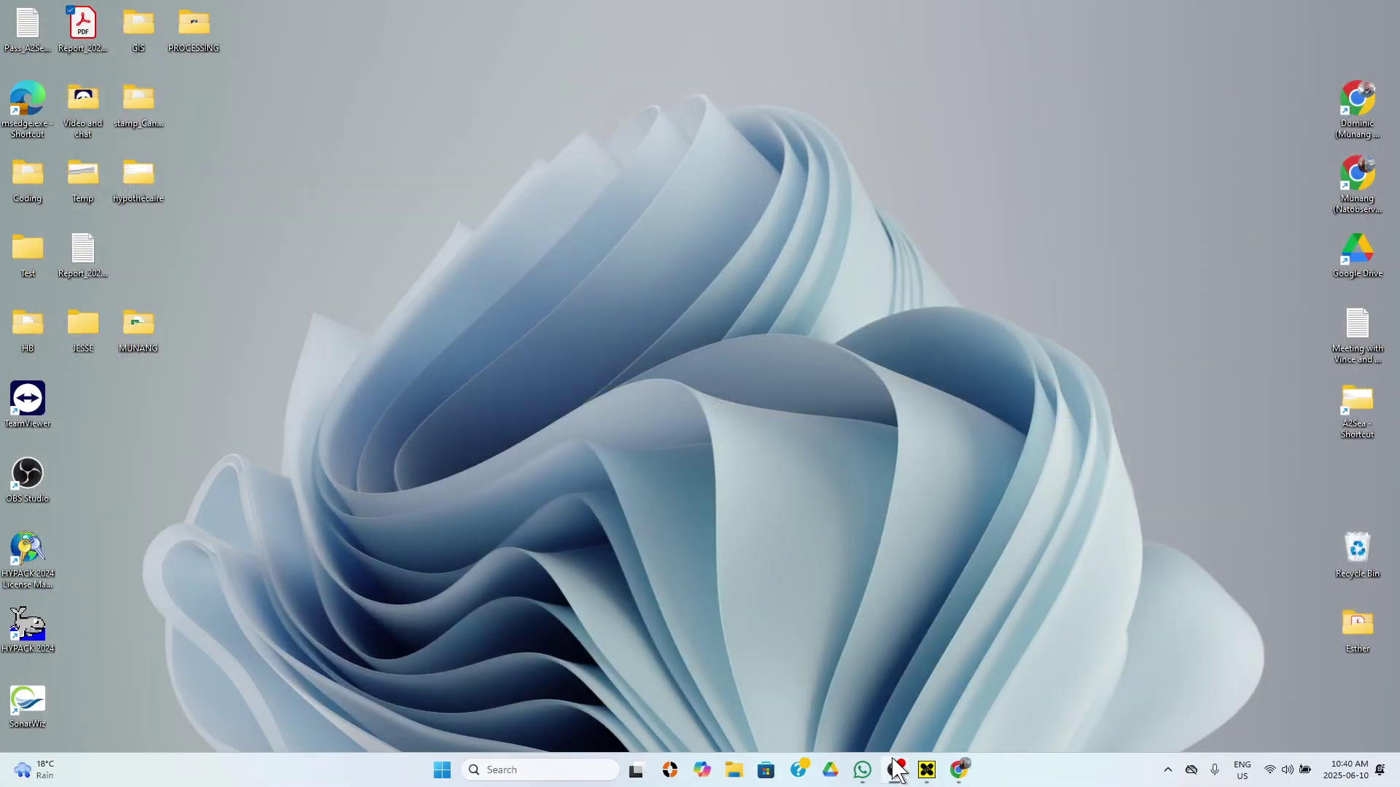
click(927, 770)
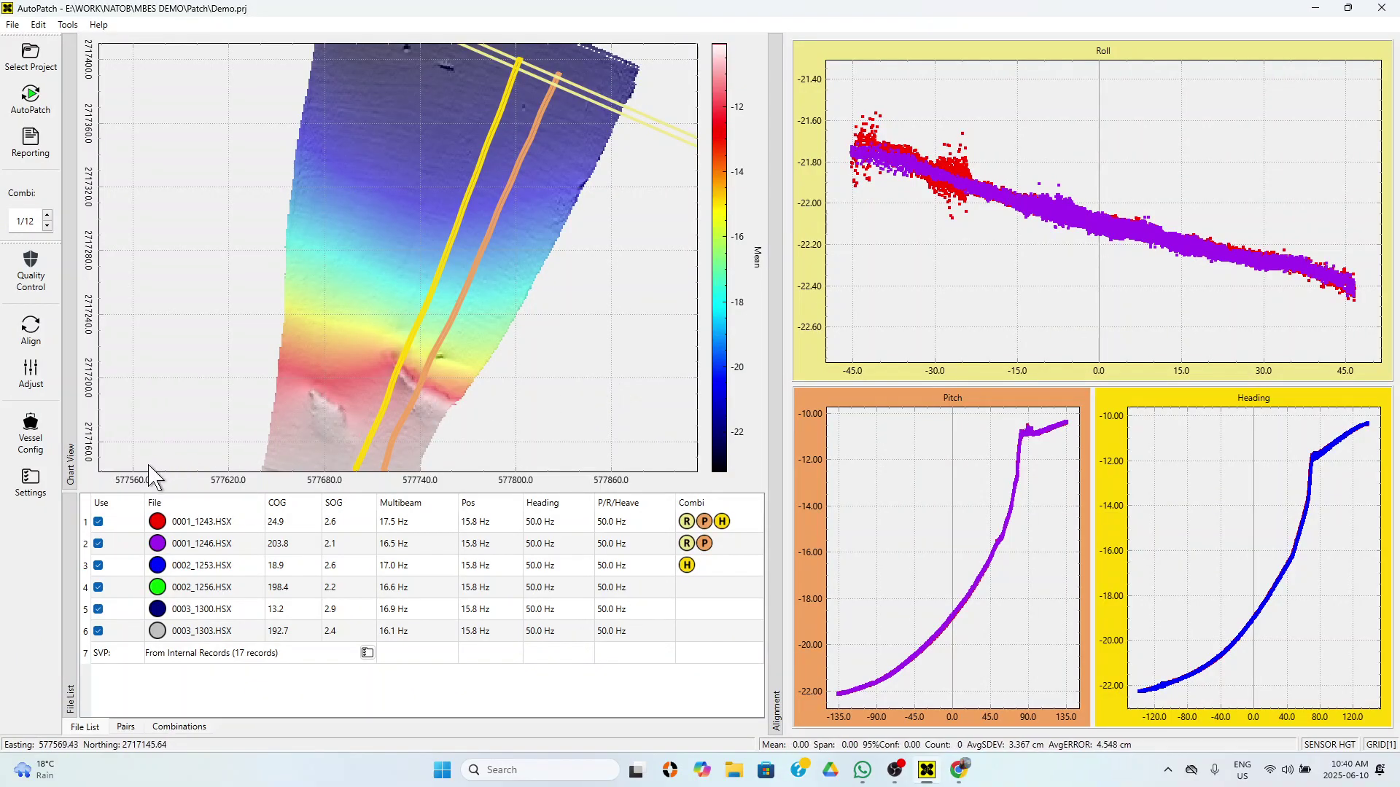
- Review the data, clean lines and display settings, including the available chart backgrounds, and accept them as they are
click(28, 485)
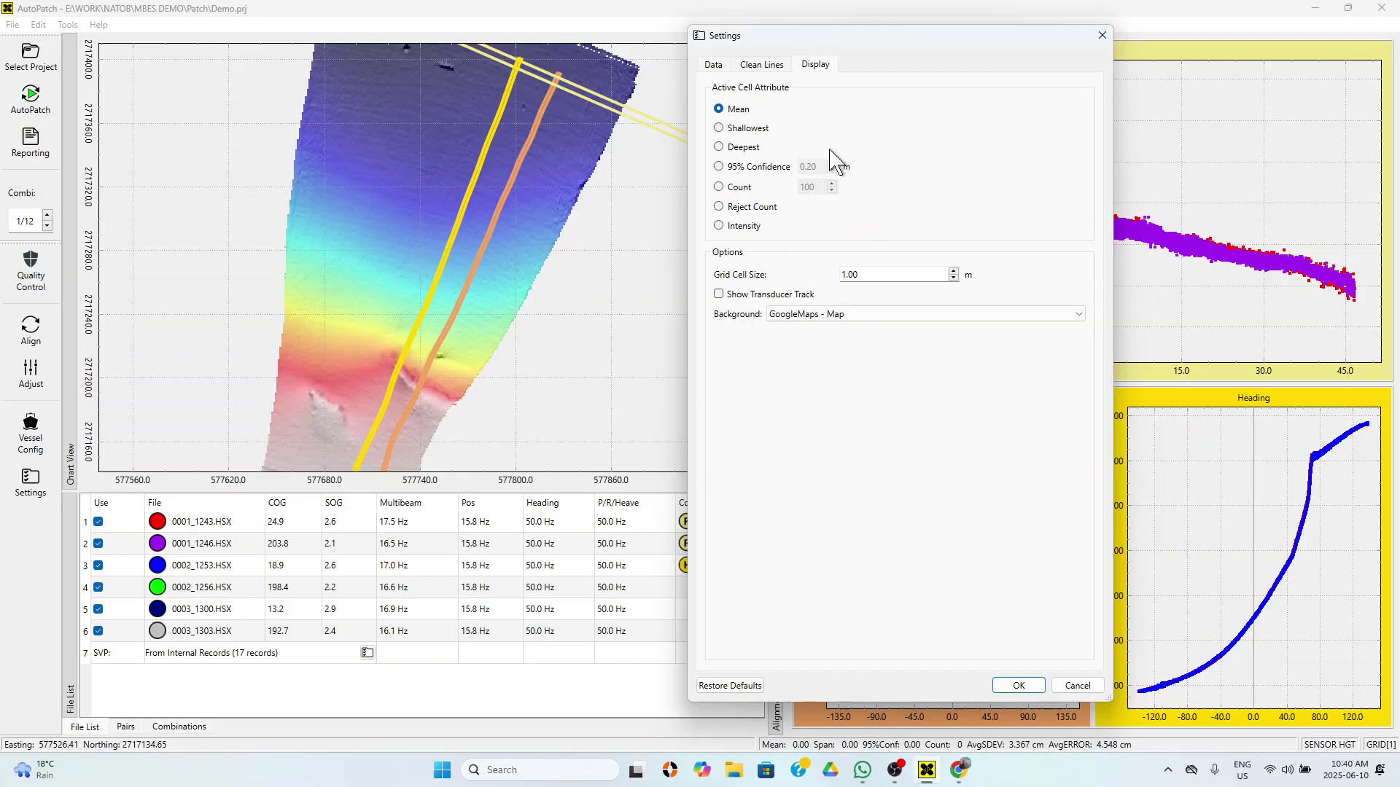
click(714, 65)
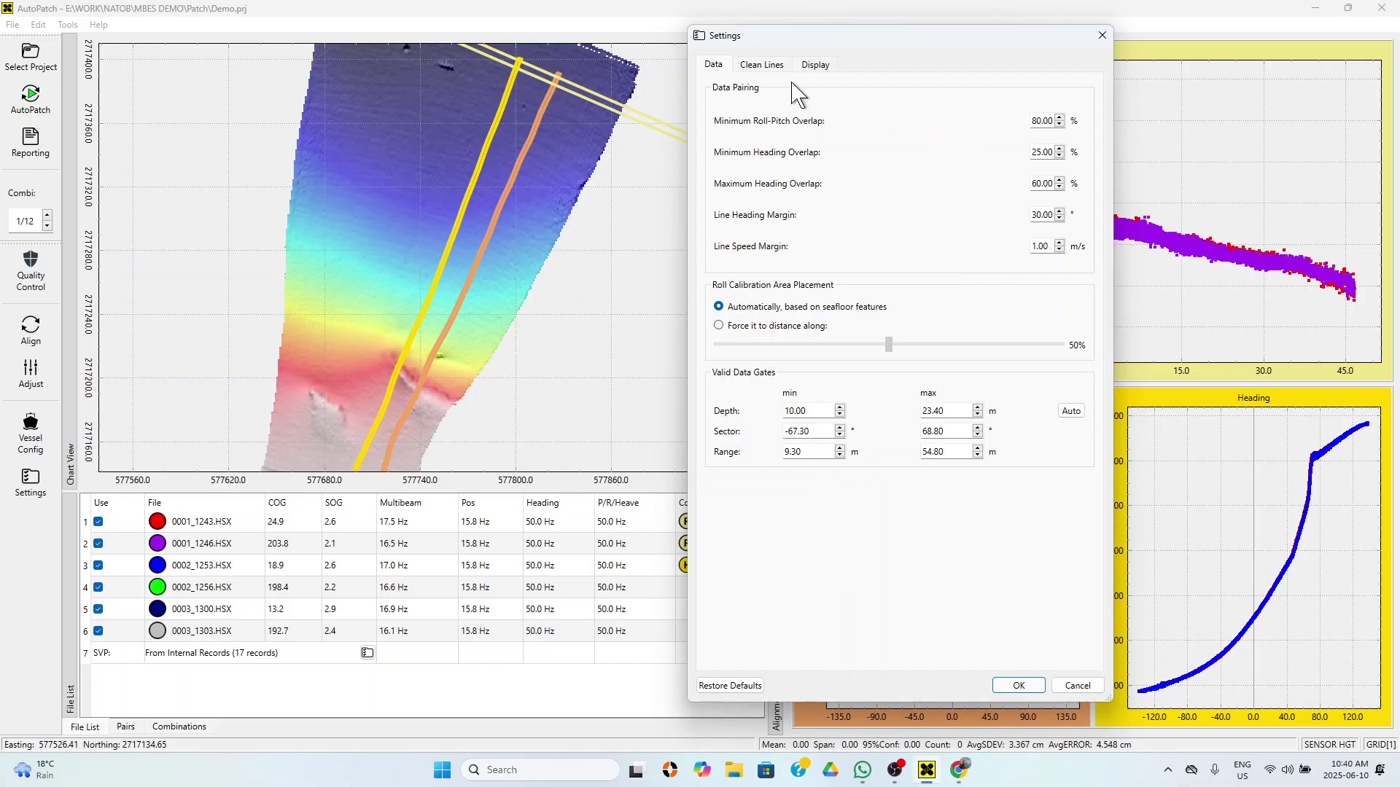
click(767, 67)
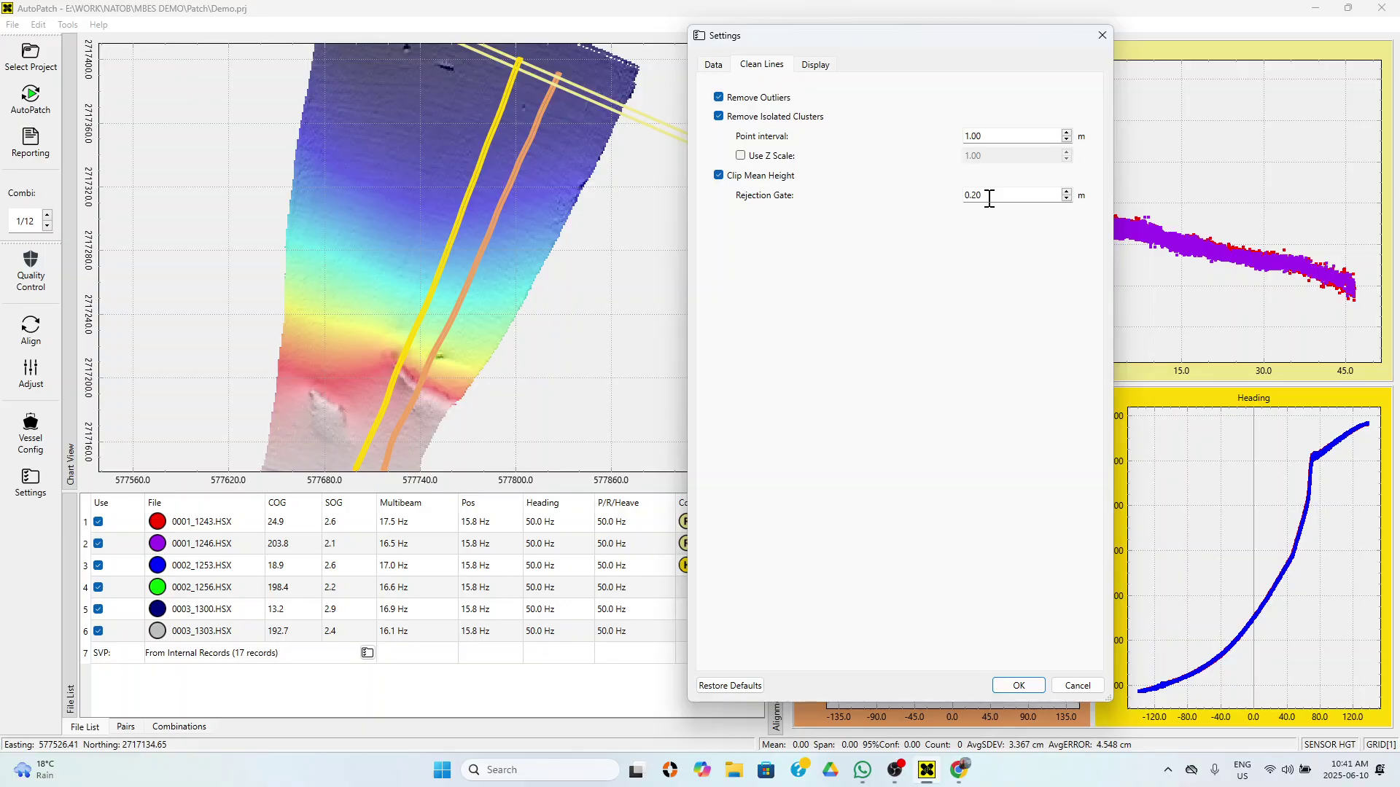
click(814, 67)
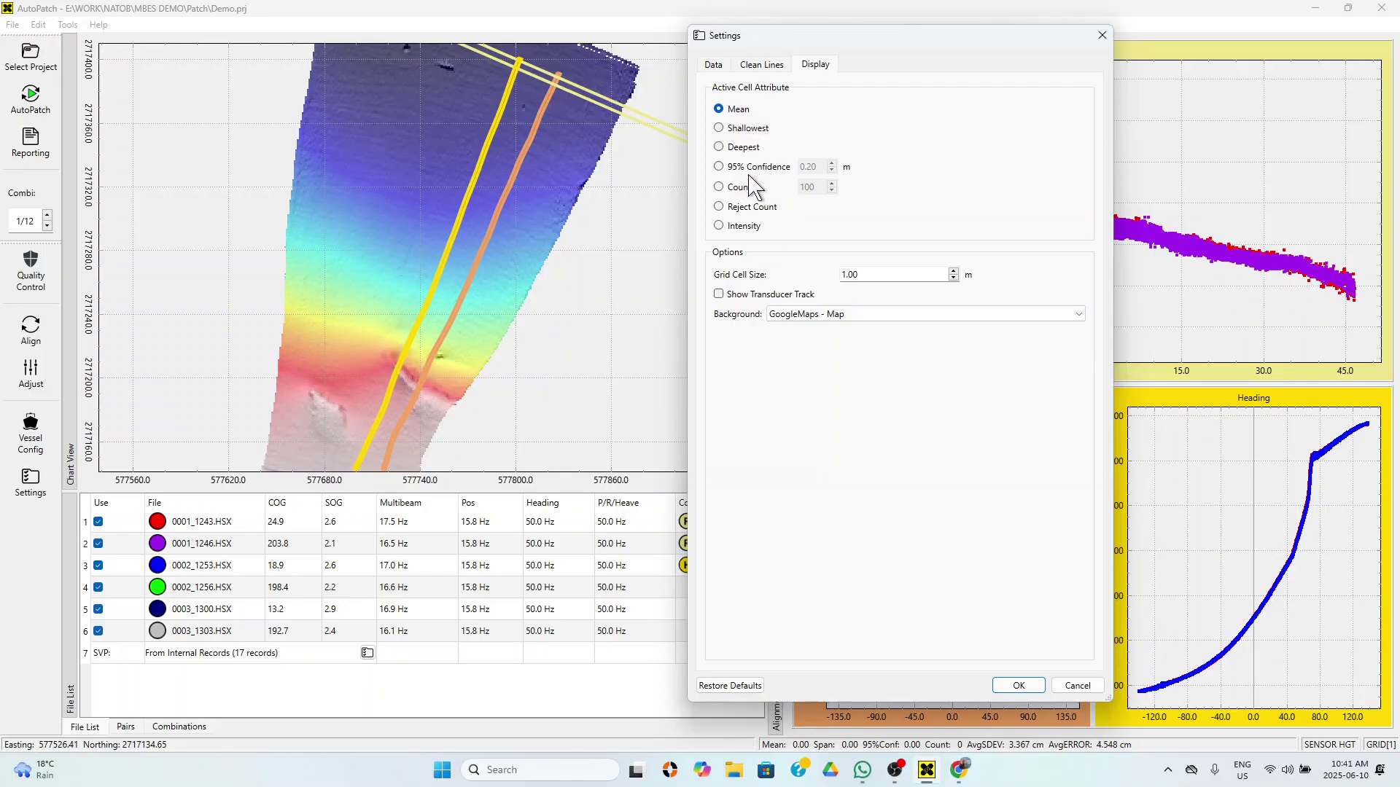
click(813, 314)
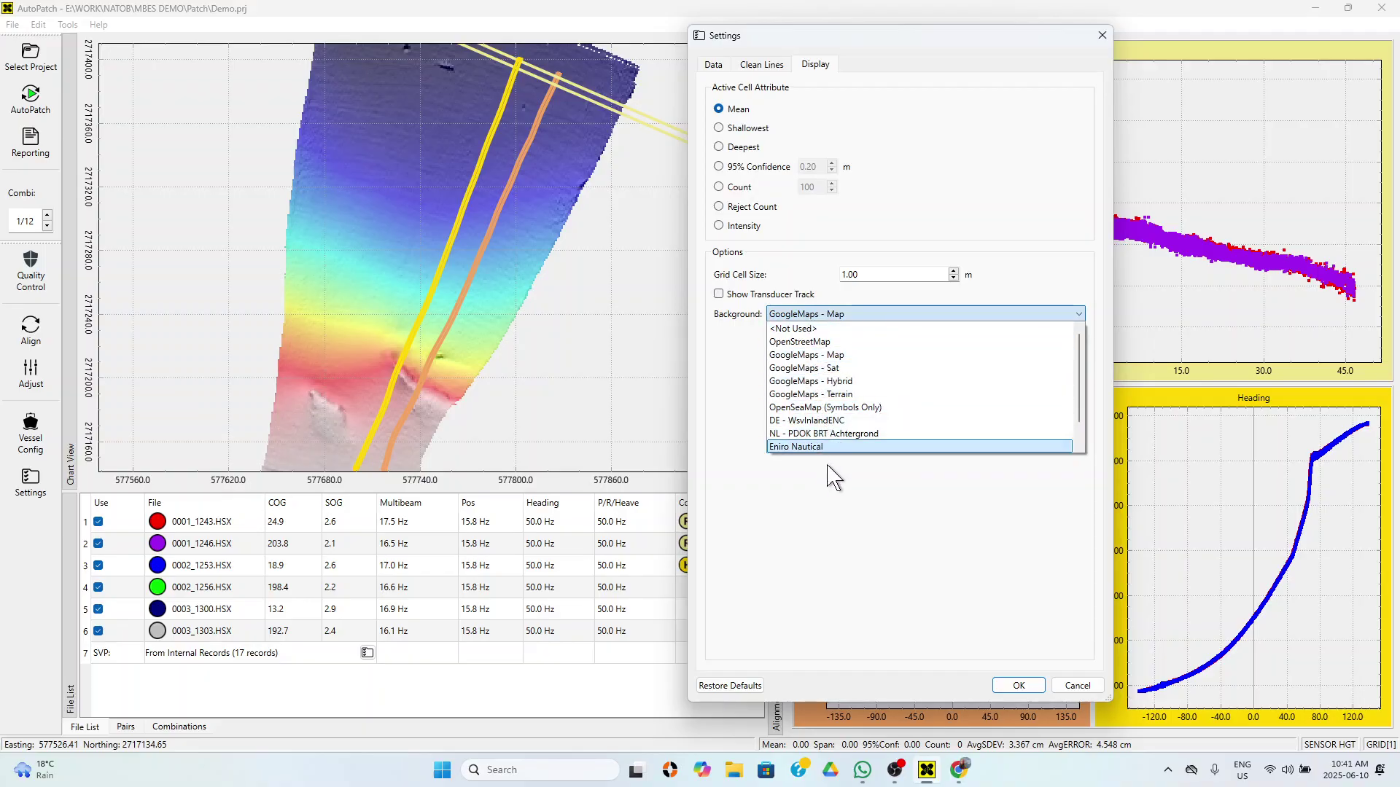
click(1019, 685)
click(1018, 685)
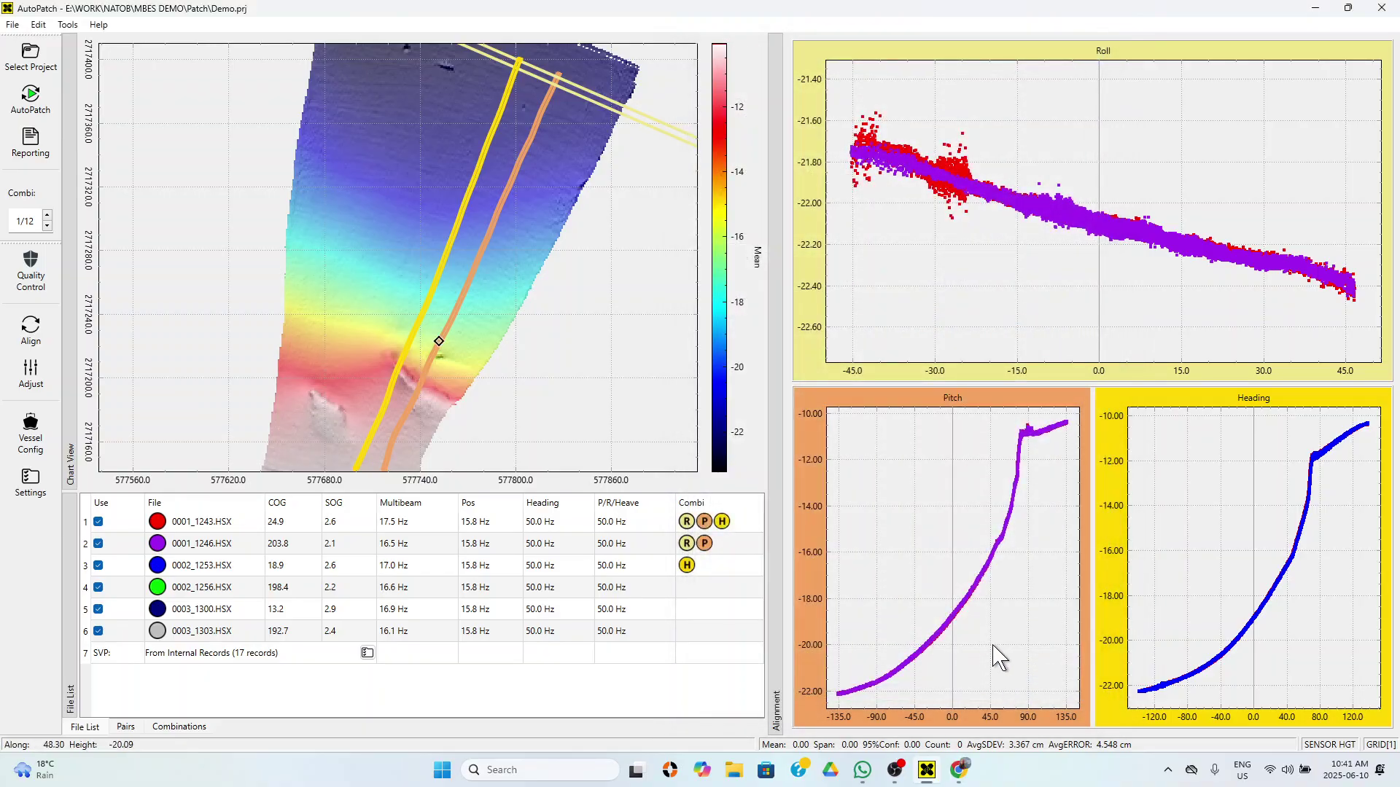
- Compare the chart view coloured by the Deepest, Shallowest and 95% Confidence attributes
right_click(264, 209)
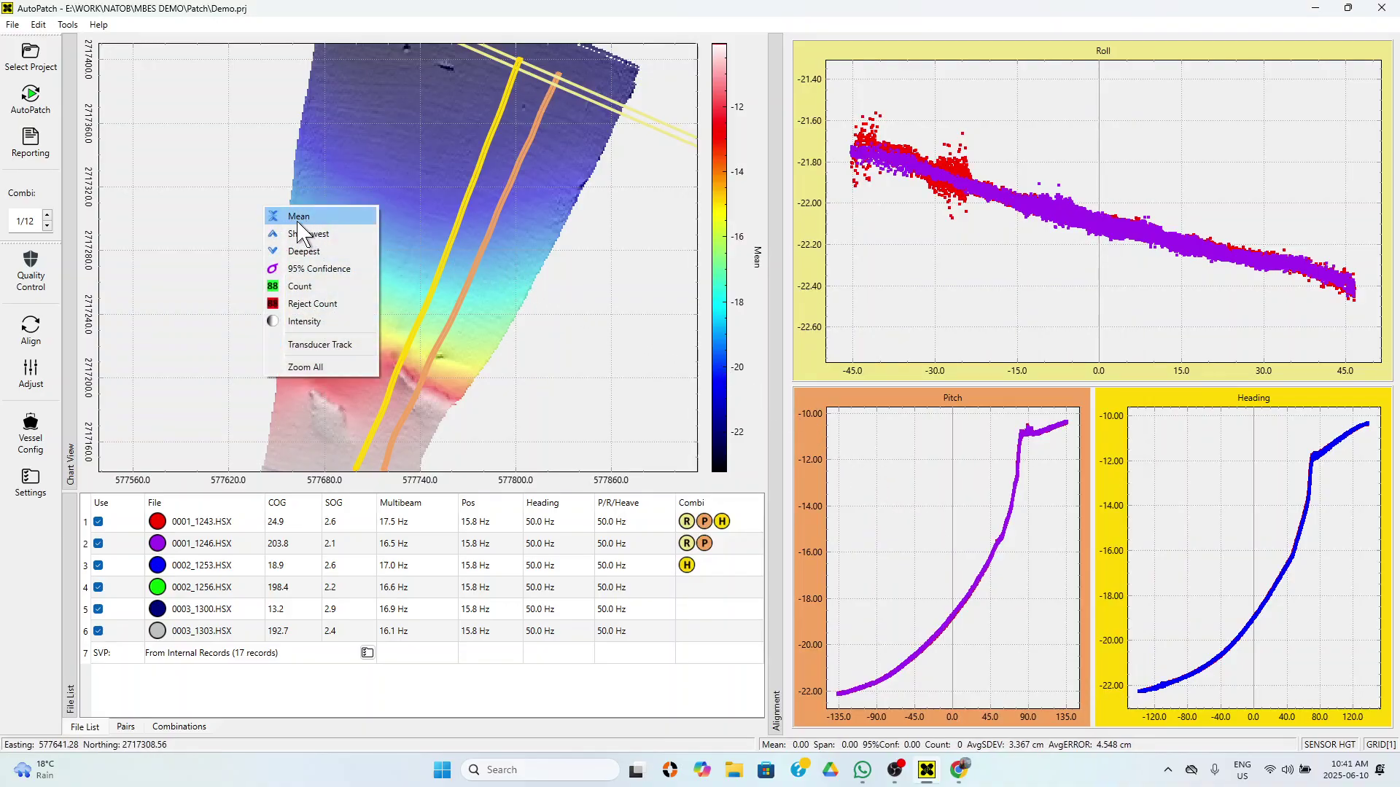
click(312, 252)
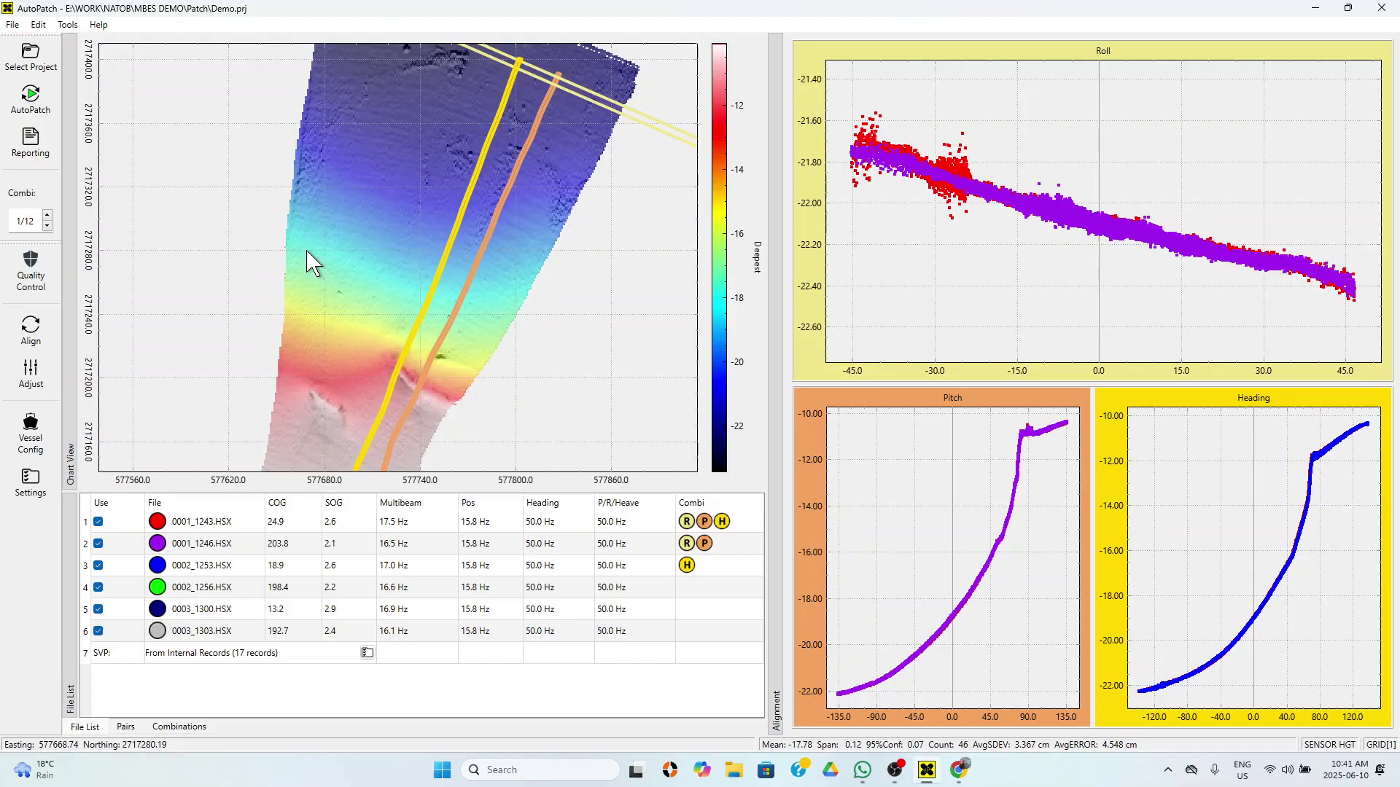
right_click(237, 203)
click(257, 229)
right_click(257, 239)
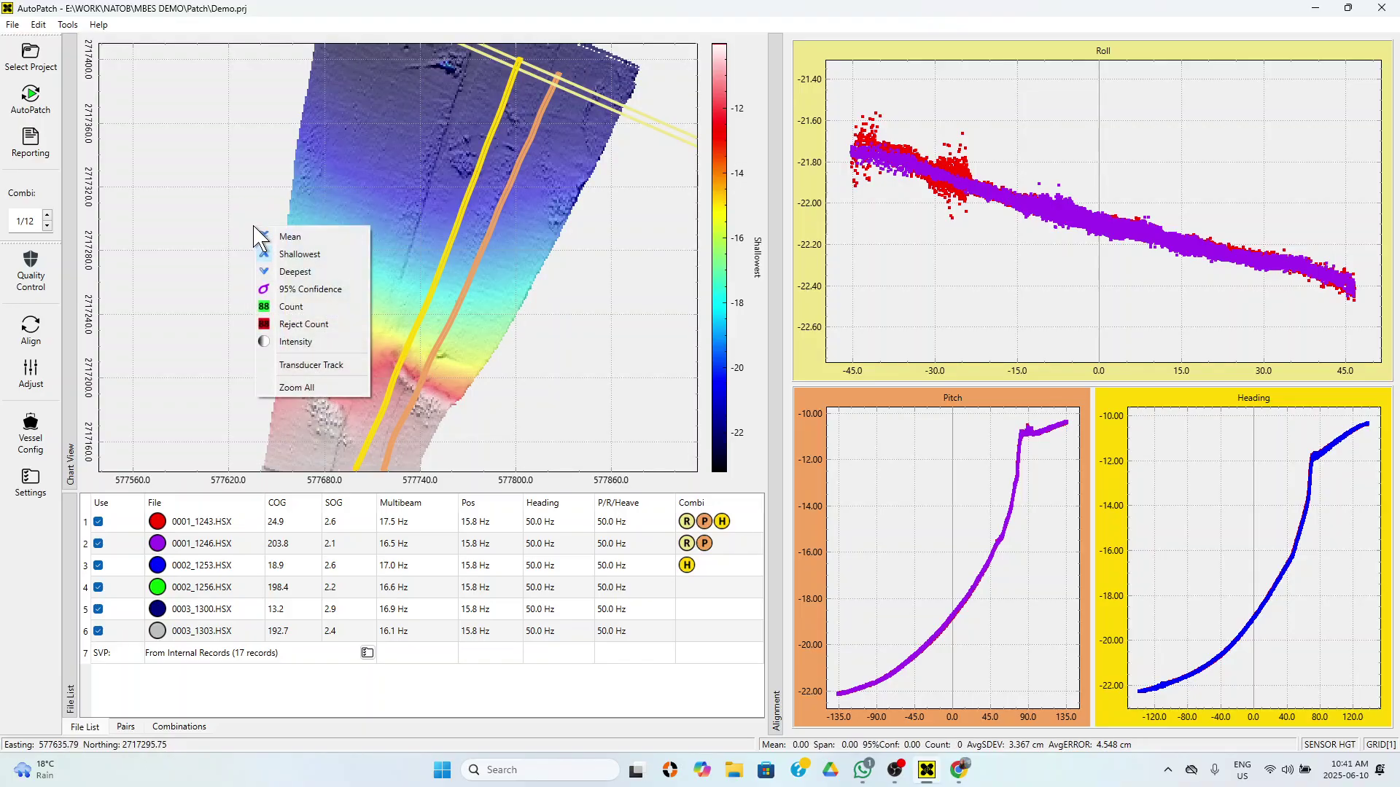
click(292, 289)
scroll(366, 258, down, 2)
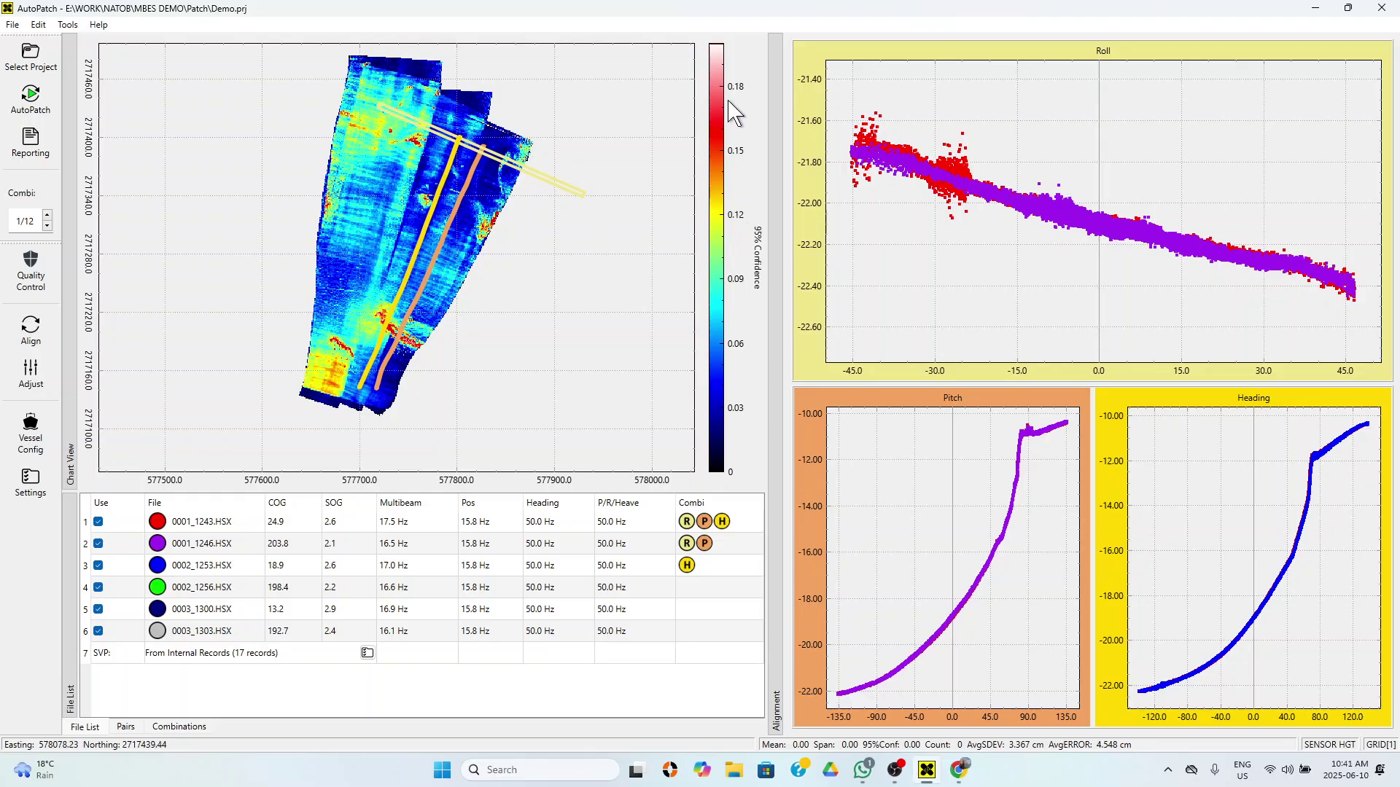
- Examine the chart view coloured by Count and Intensity, and return it to the Mean attribute
right_click(358, 229)
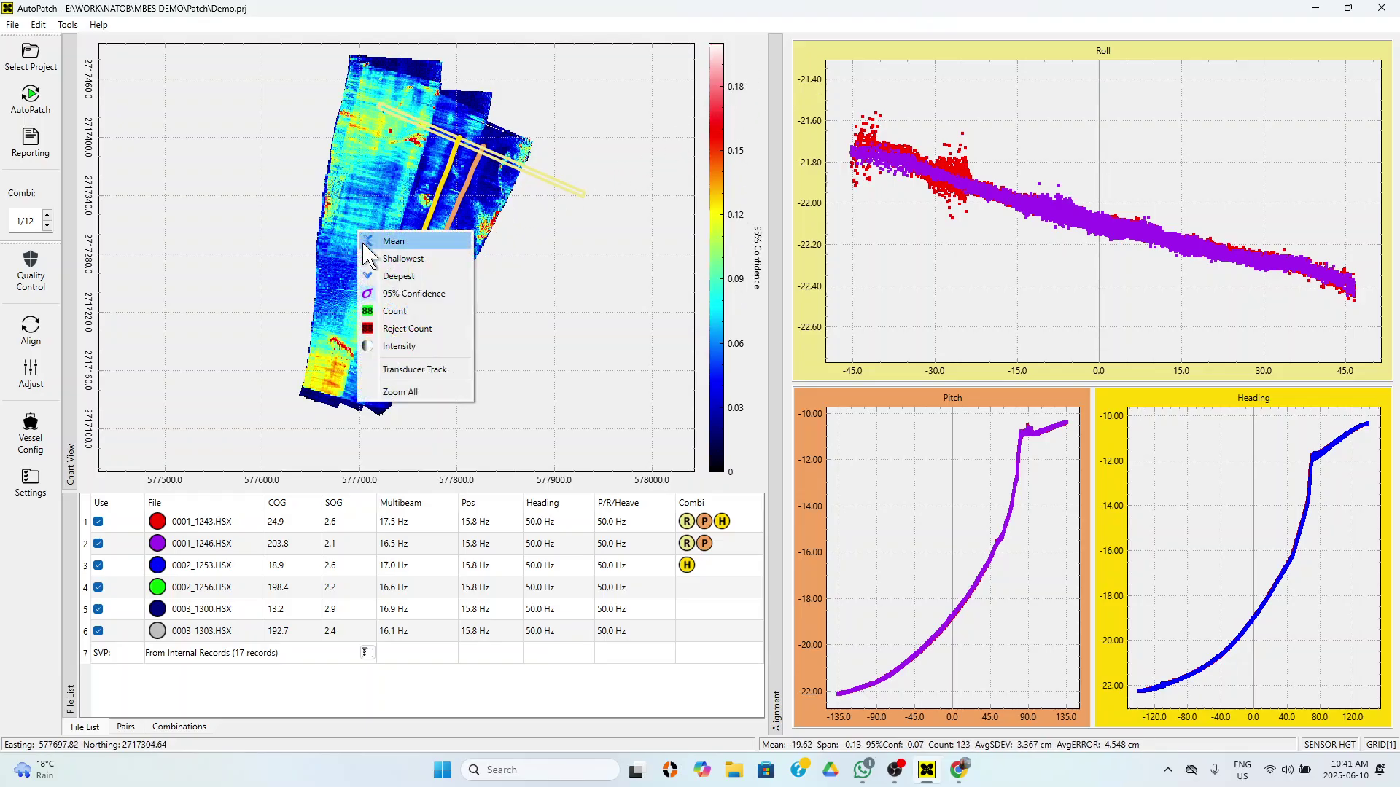
click(402, 312)
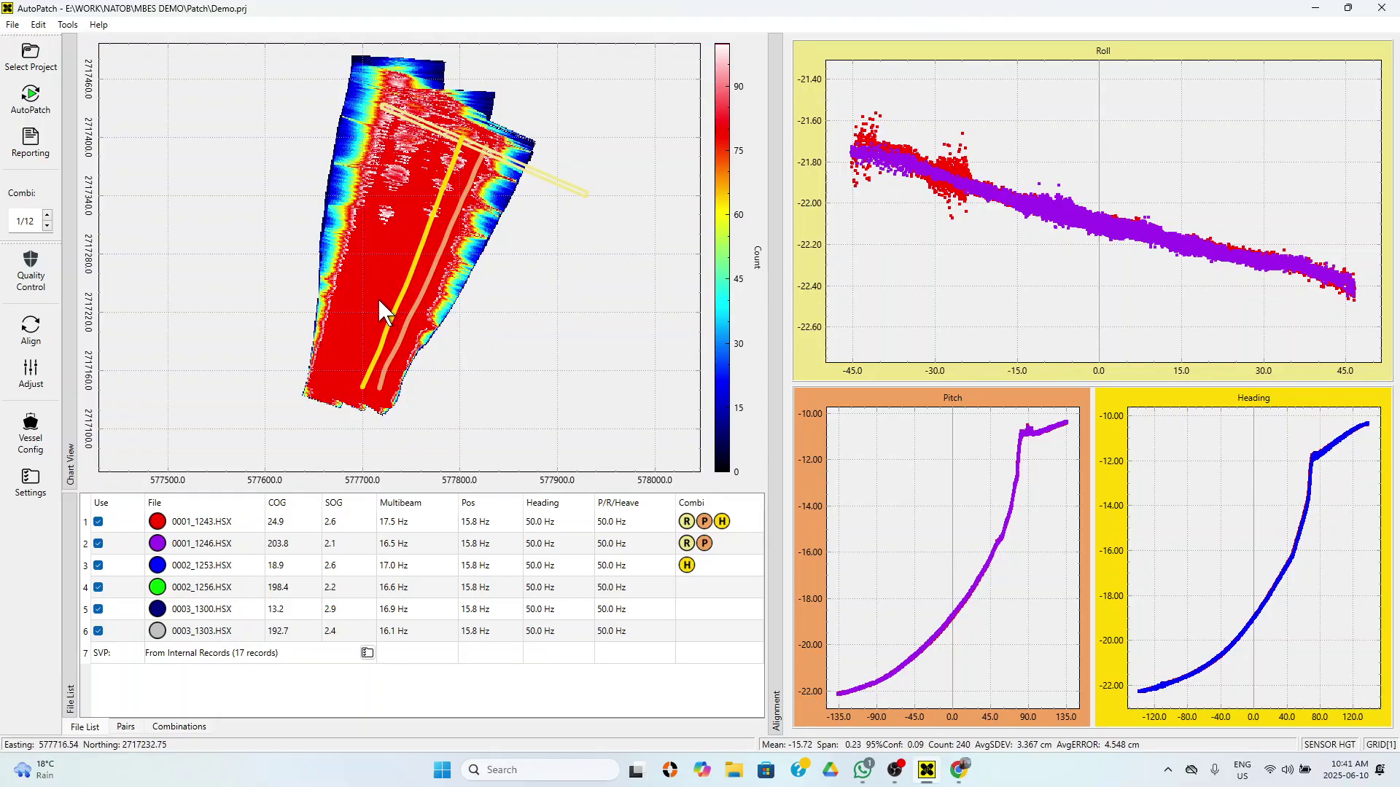
scroll(386, 295, up, 2)
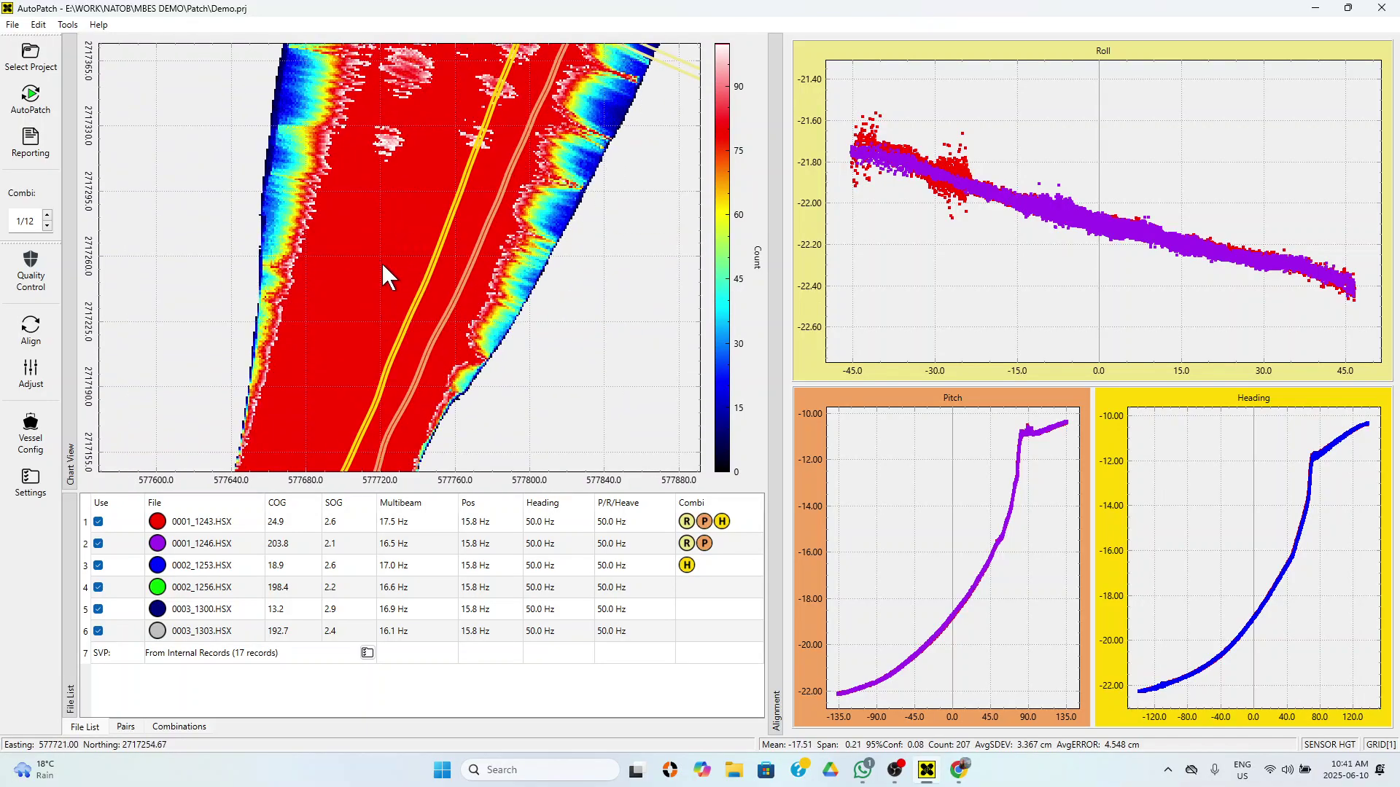
right_click(387, 272)
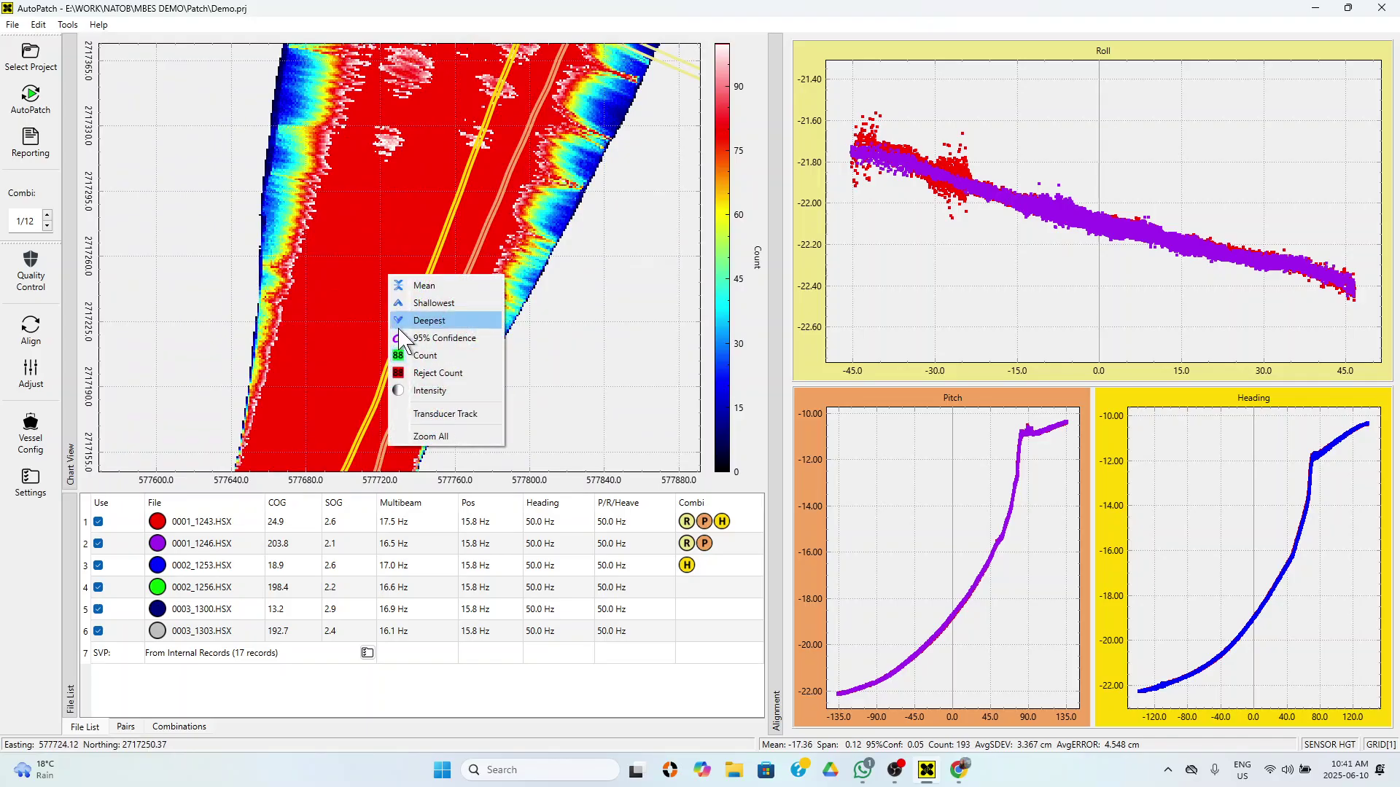
click(430, 391)
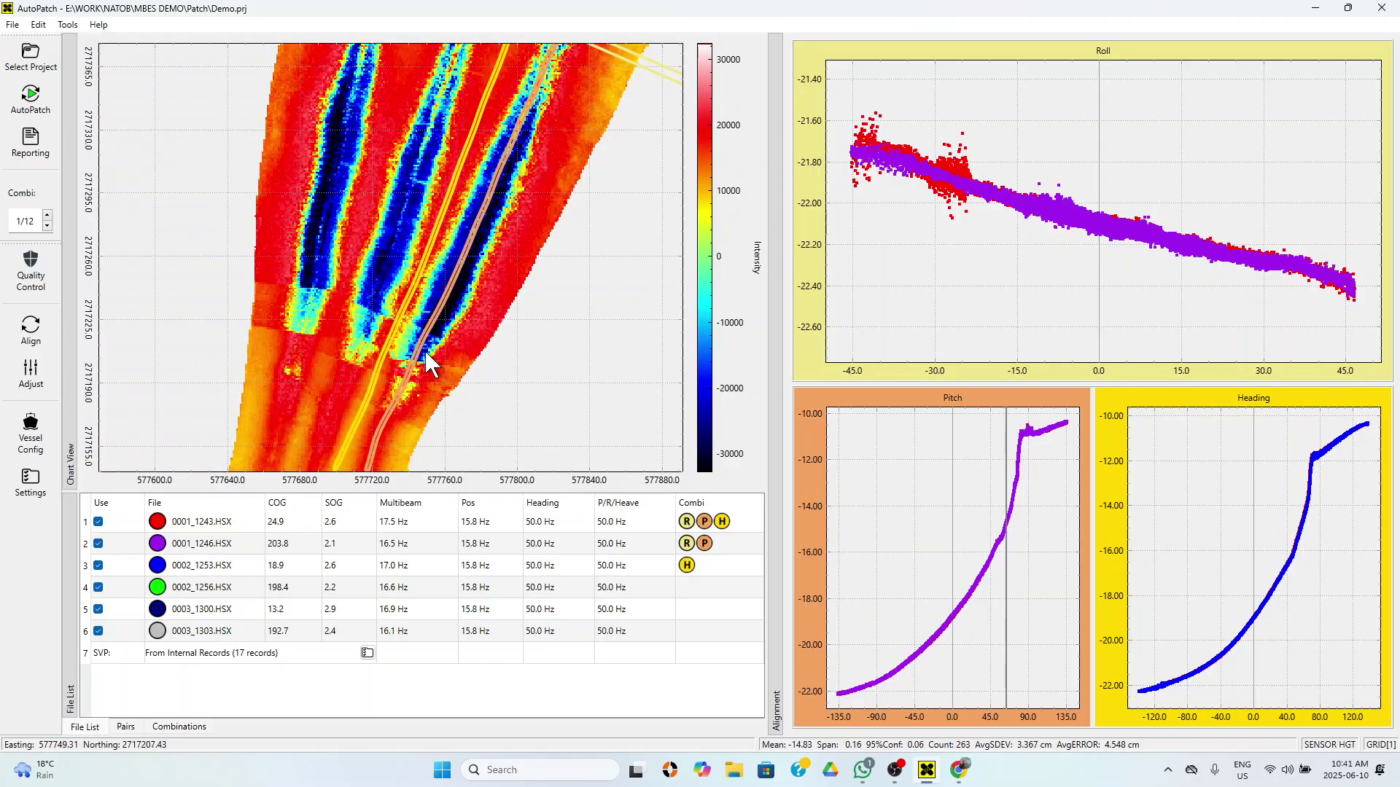
right_click(423, 347)
click(453, 370)
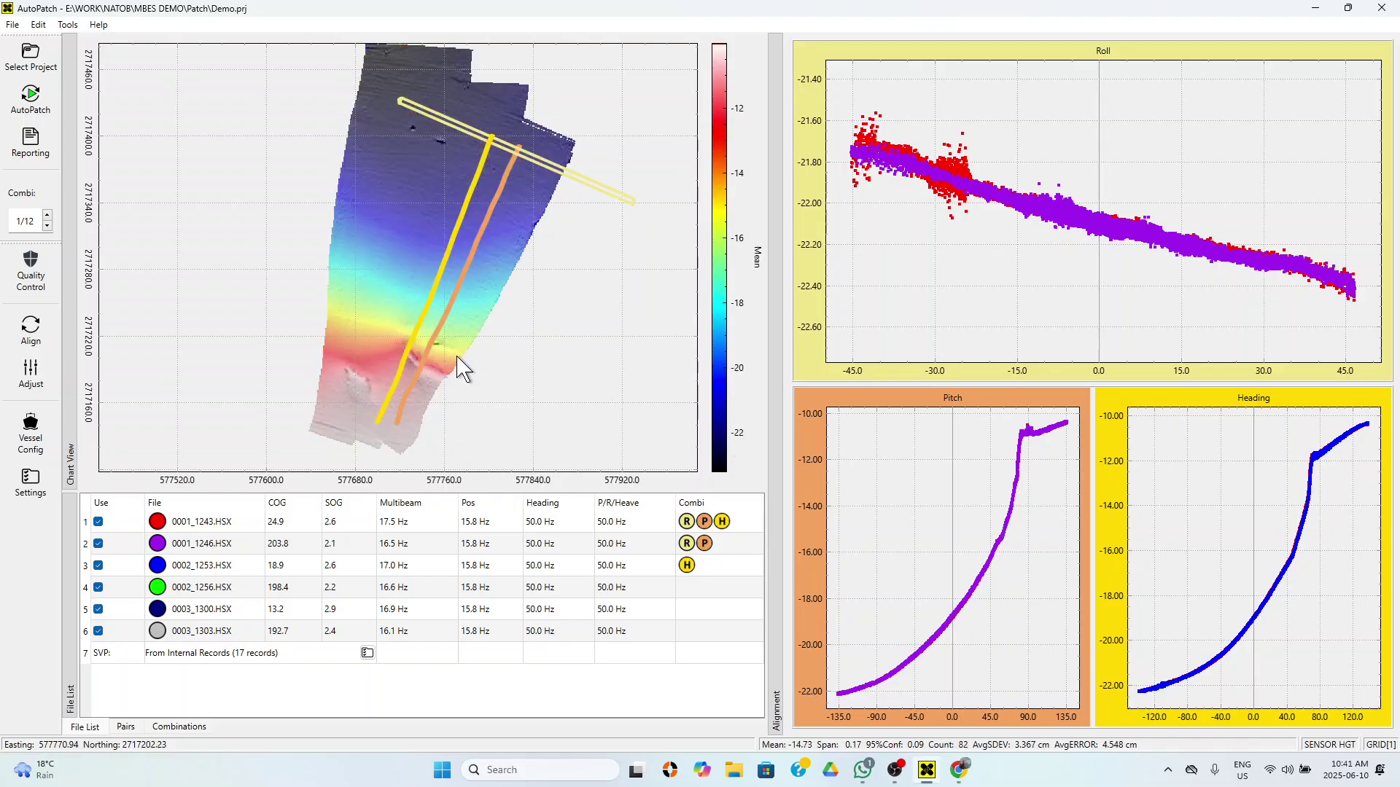
- Show the transducer tracks of the survey lines in the chart view
scroll(382, 349, up, 2)
right_click(391, 316)
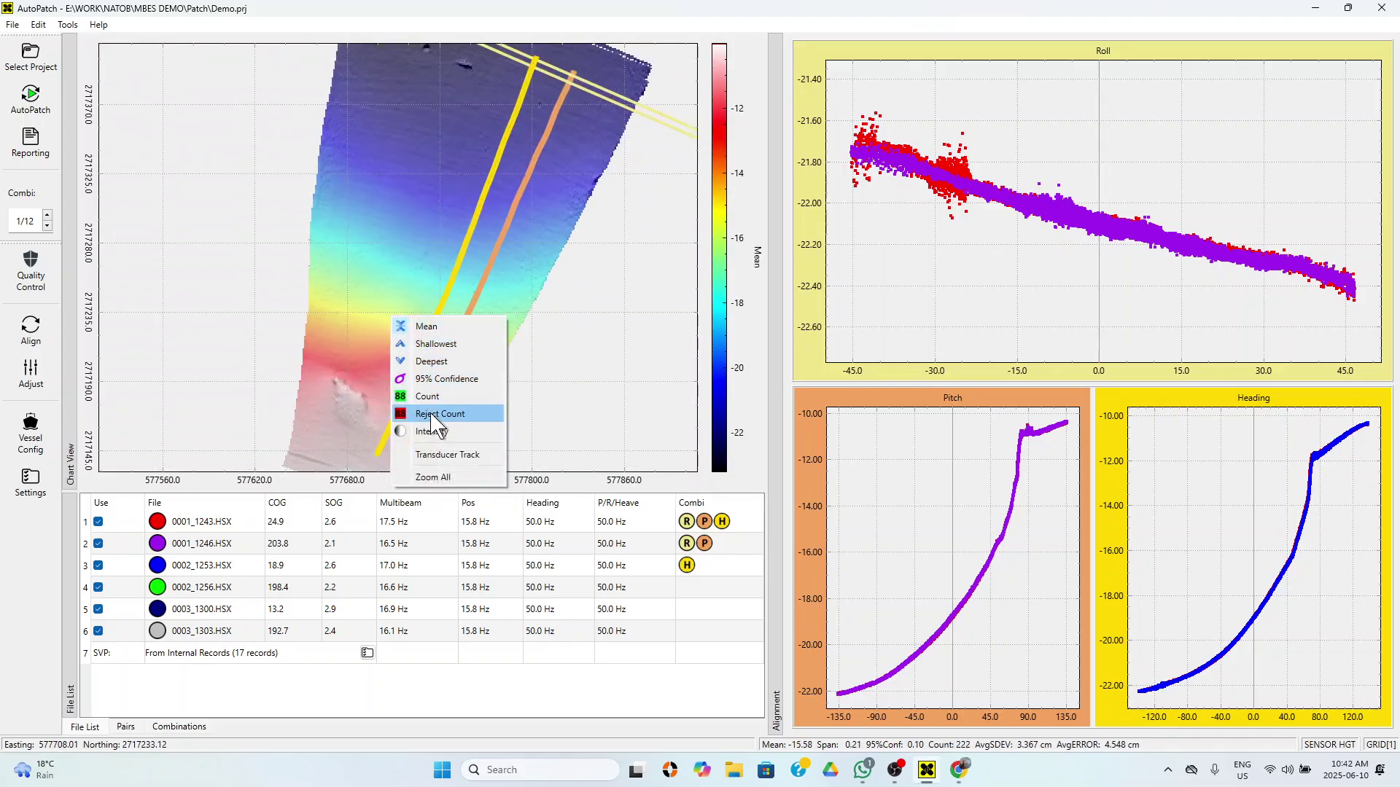
click(430, 455)
scroll(446, 384, down, 3)
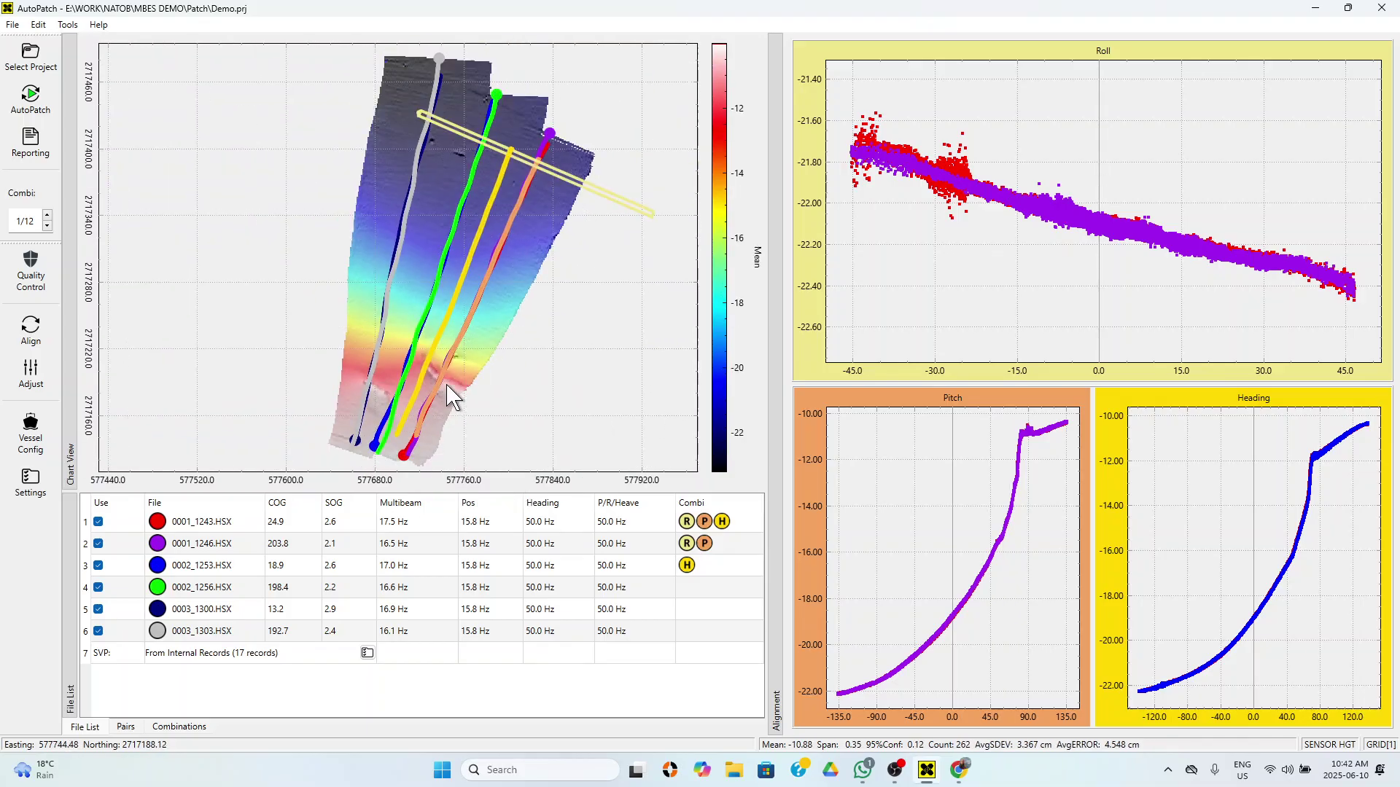
drag(448, 422, 461, 332)
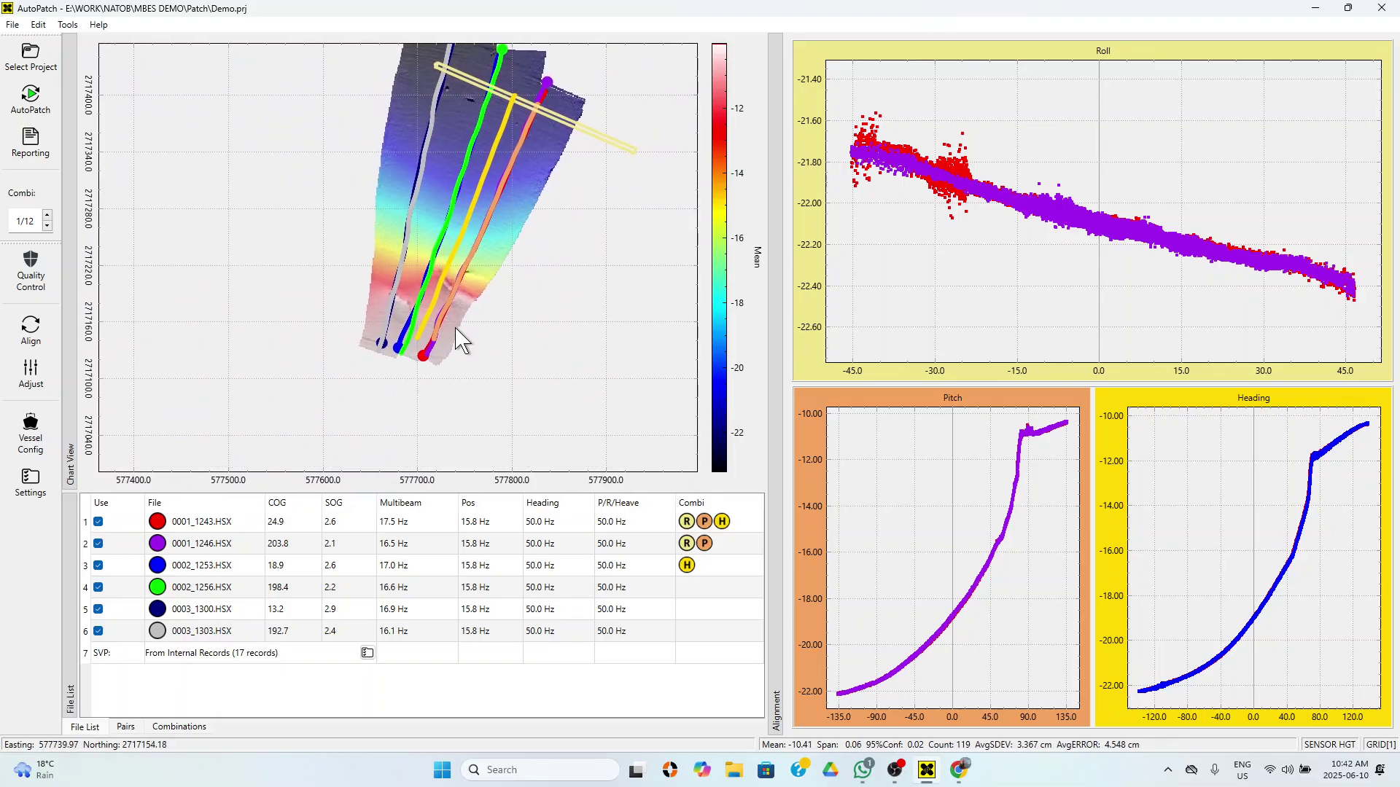
- Analyze the SVP offset over a 20 m/s range and apply the resulting -1.0 m/s adjustment
click(34, 384)
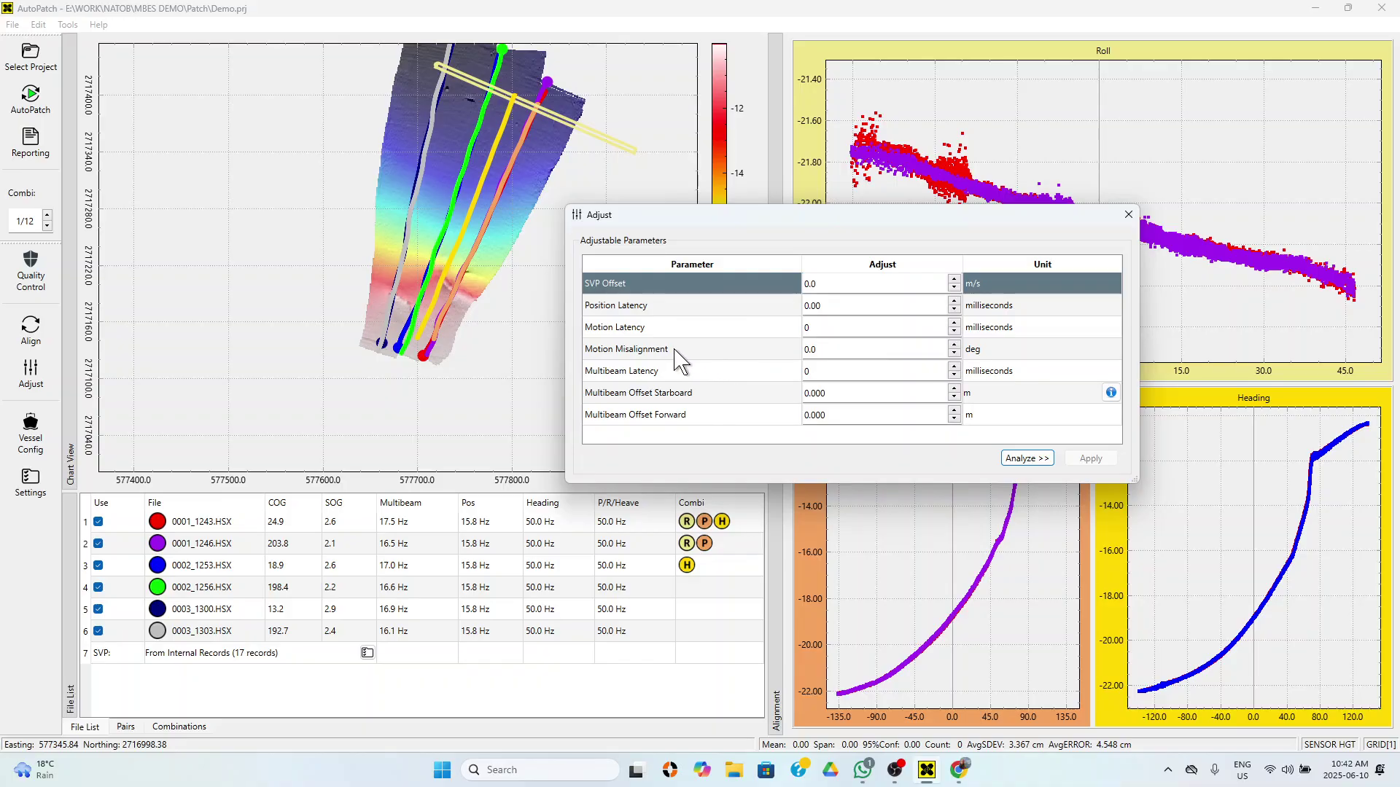
click(1026, 458)
click(1096, 510)
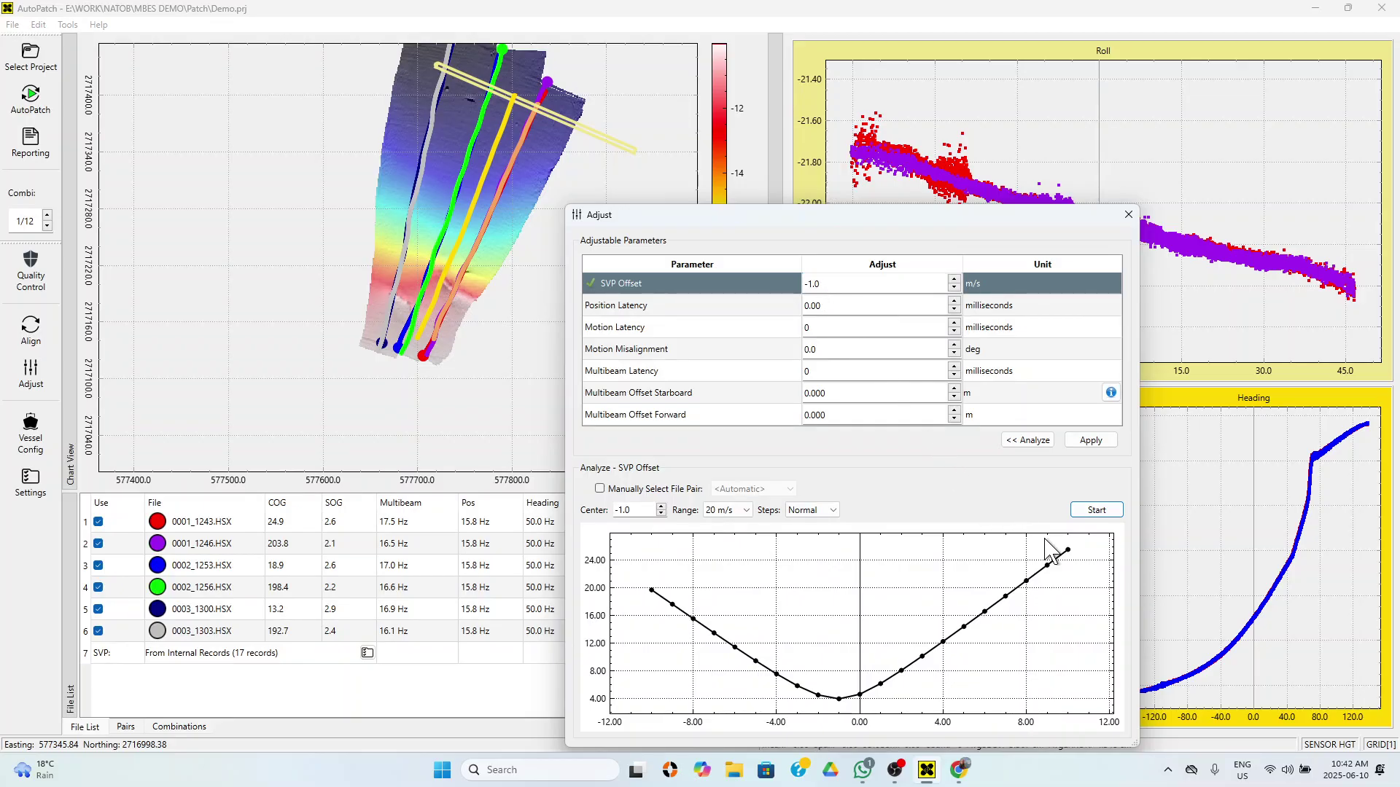
click(1091, 440)
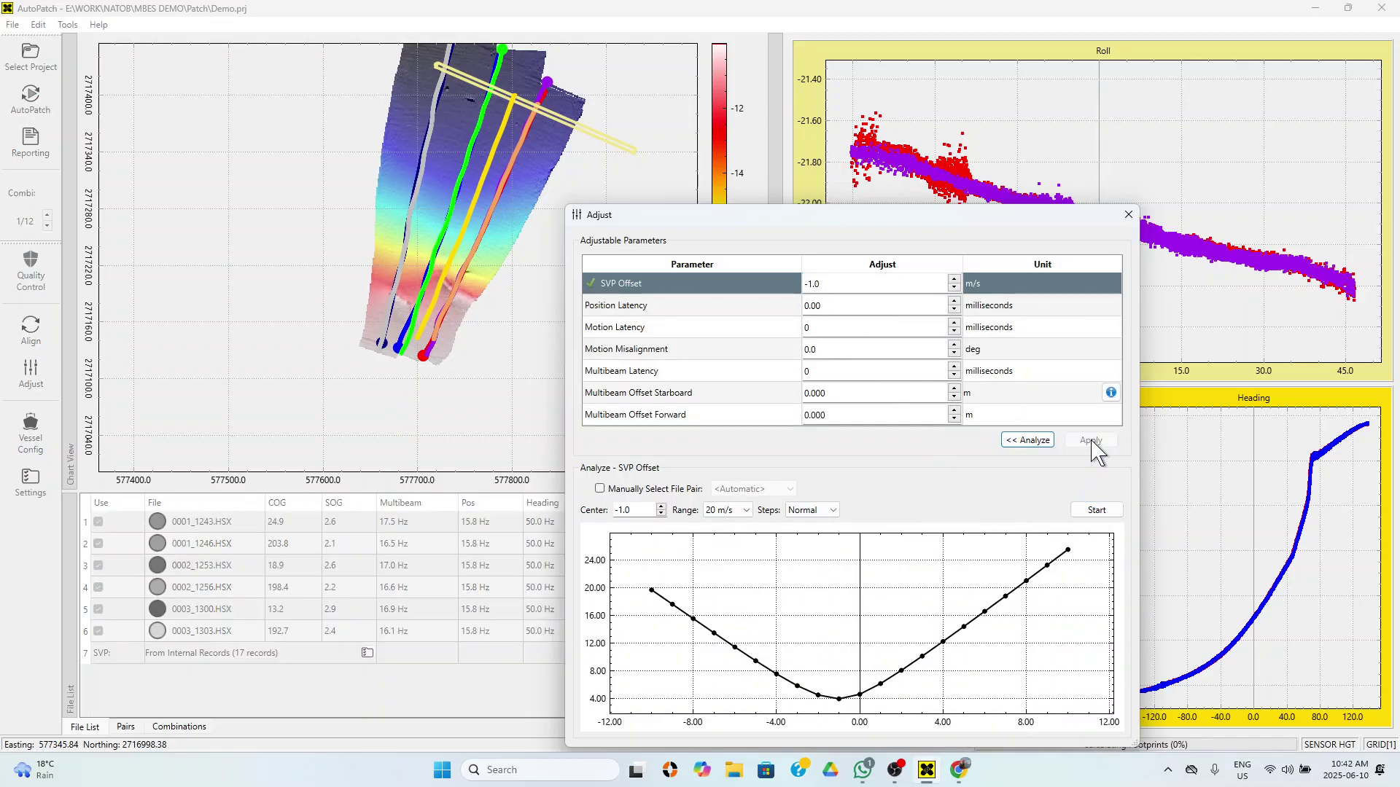
click(1128, 214)
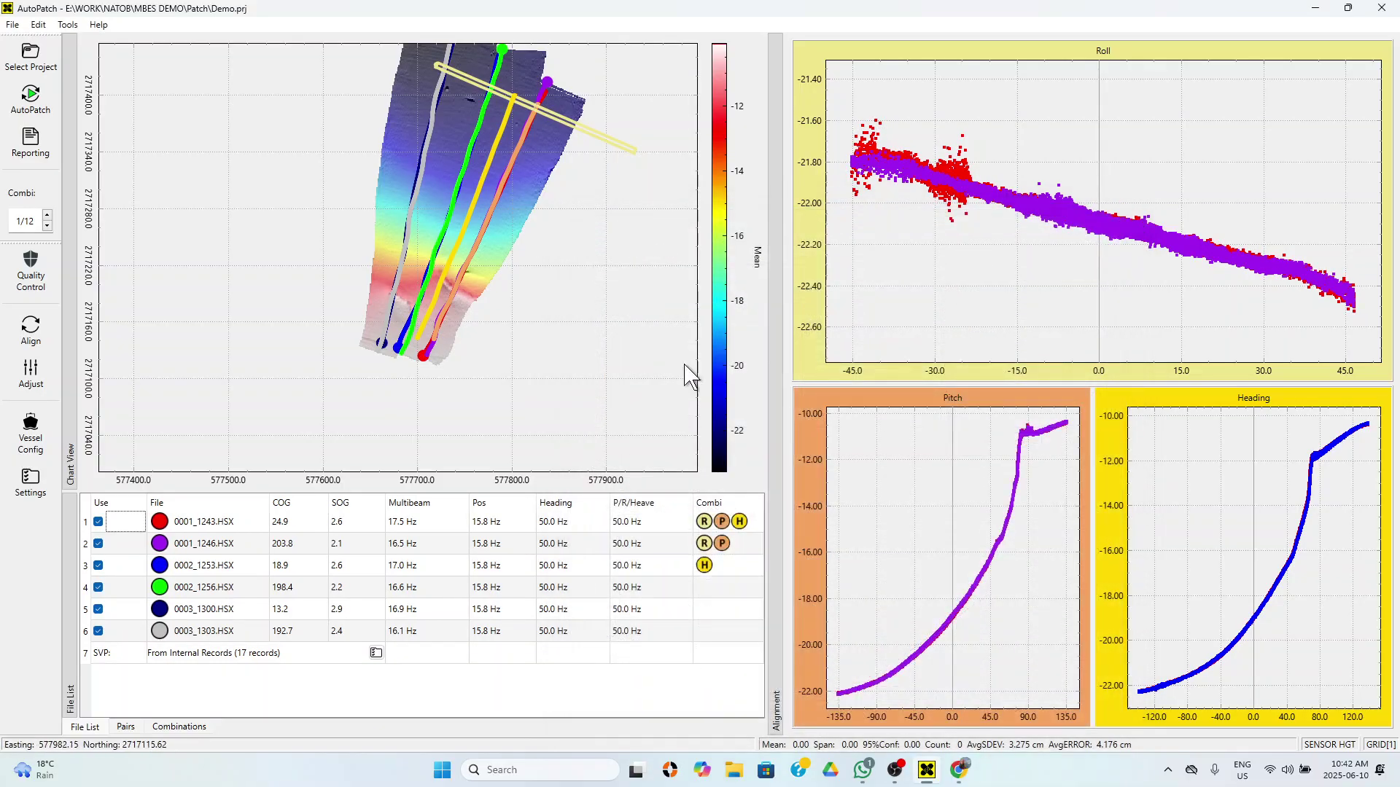
- Rerun the transducer alignment calibration and apply the advised angles of roll 0.262, pitch 0.43 and heading 0.87
click(31, 330)
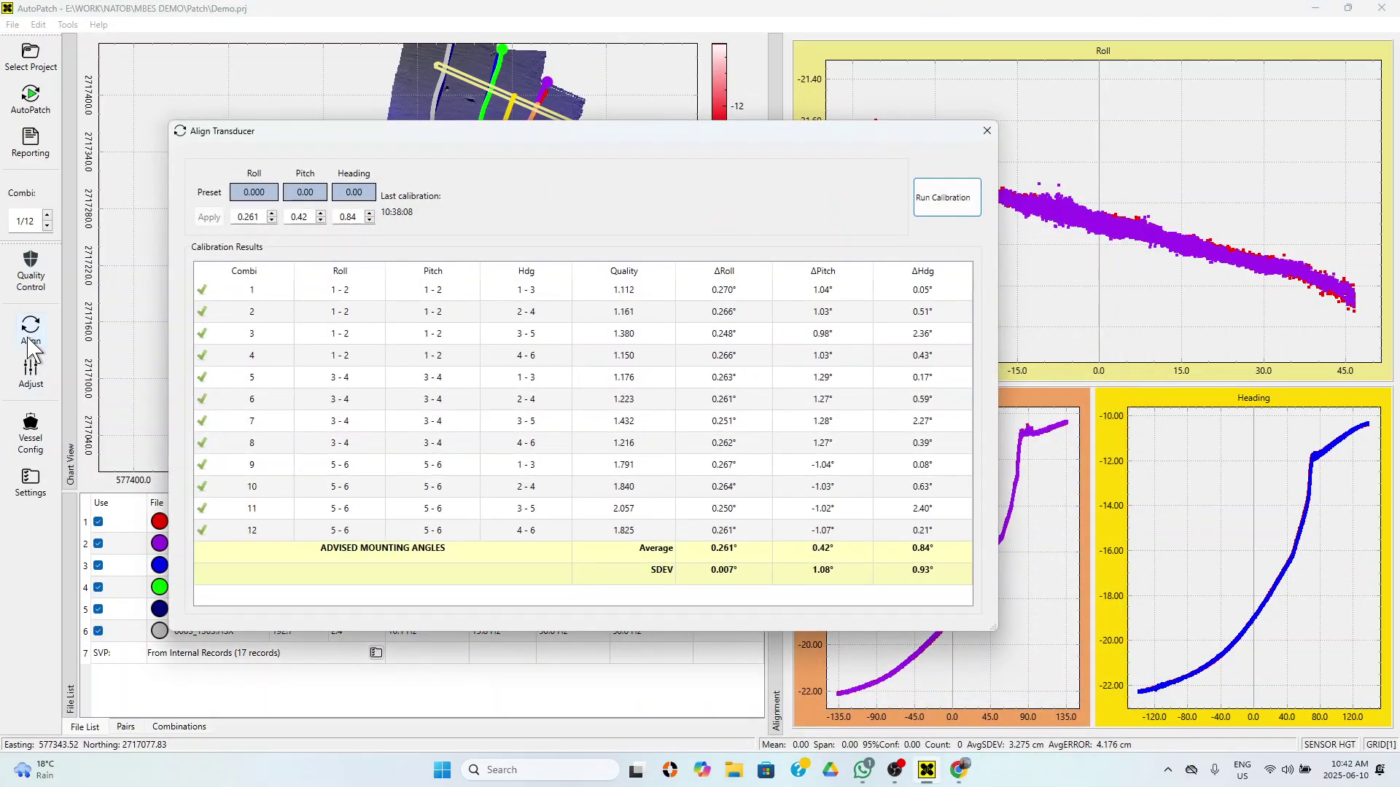
click(956, 208)
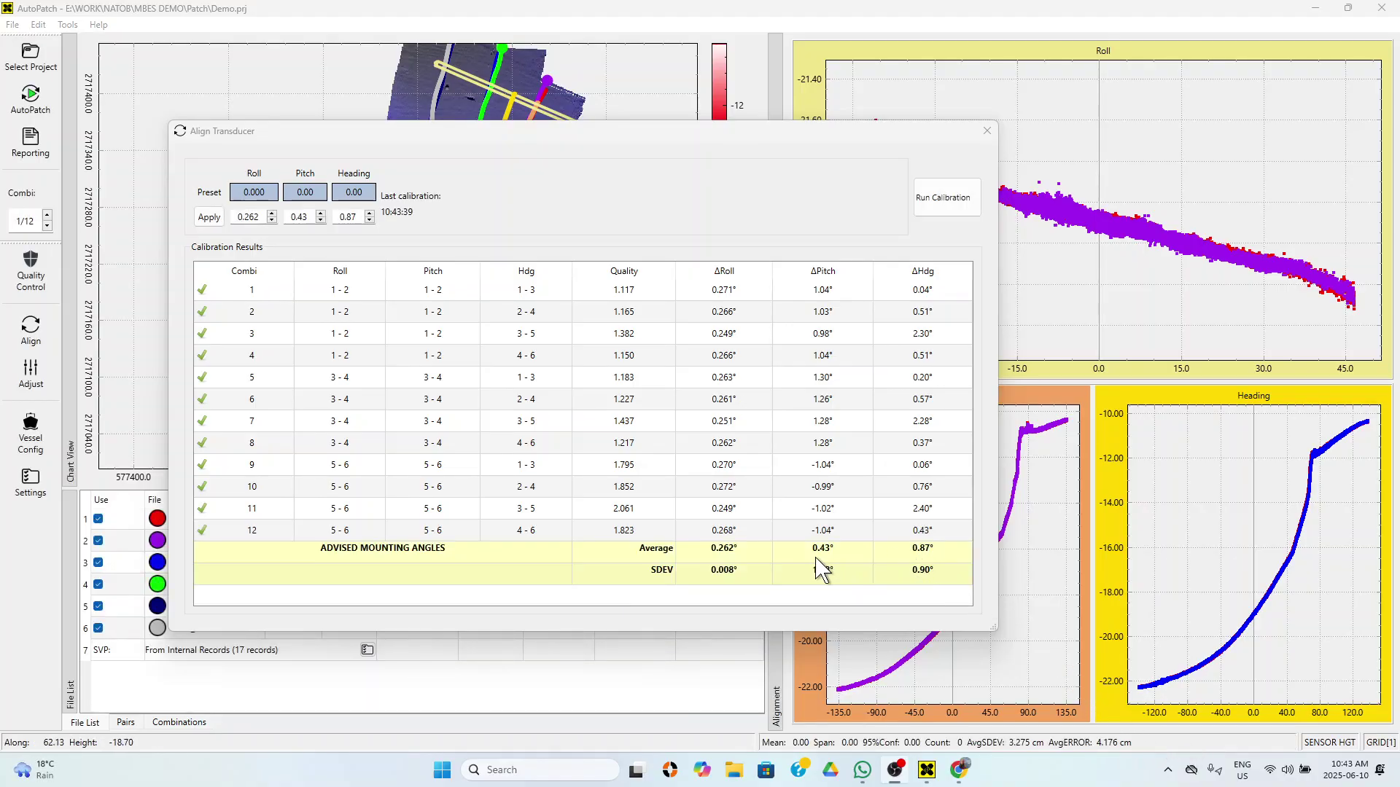
click(211, 218)
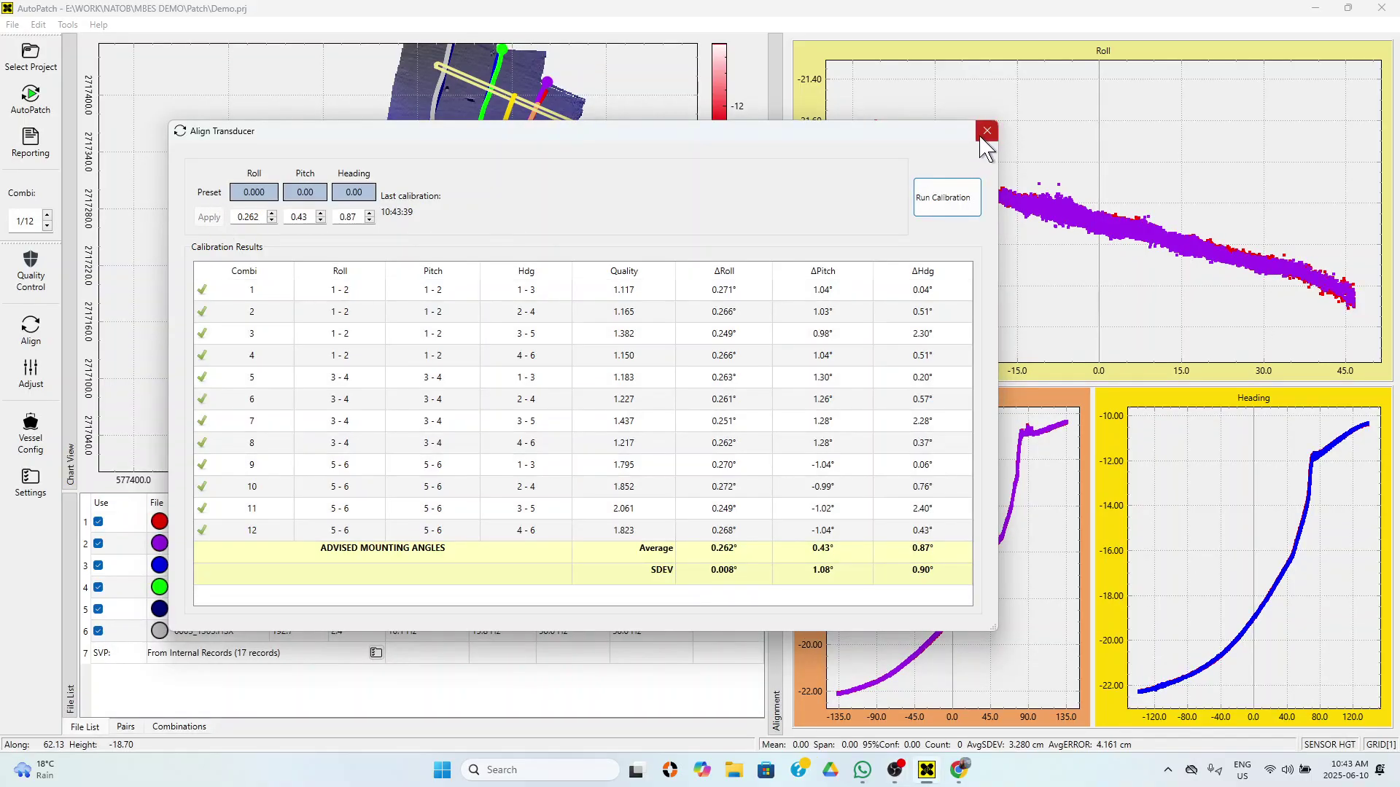
click(987, 132)
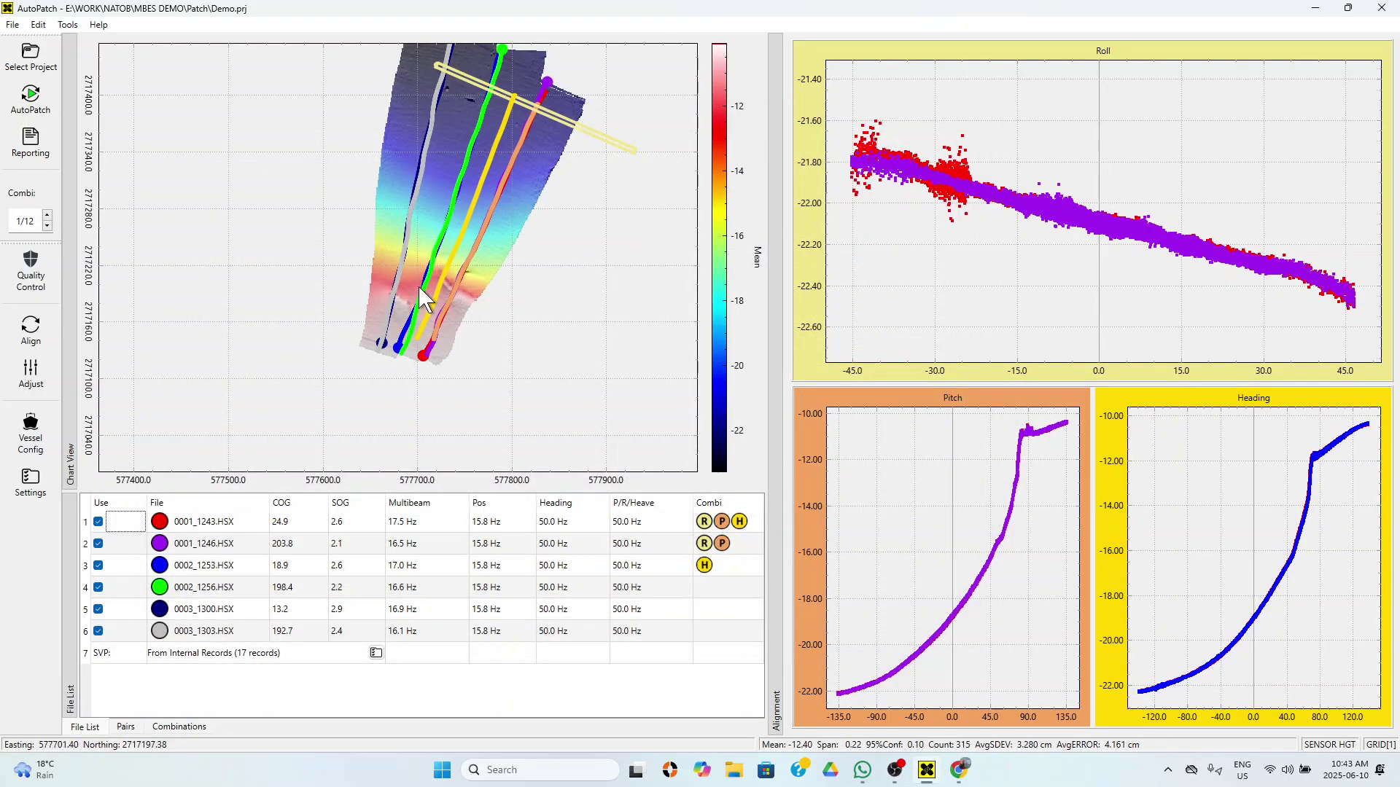
scroll(426, 290, down, 2)
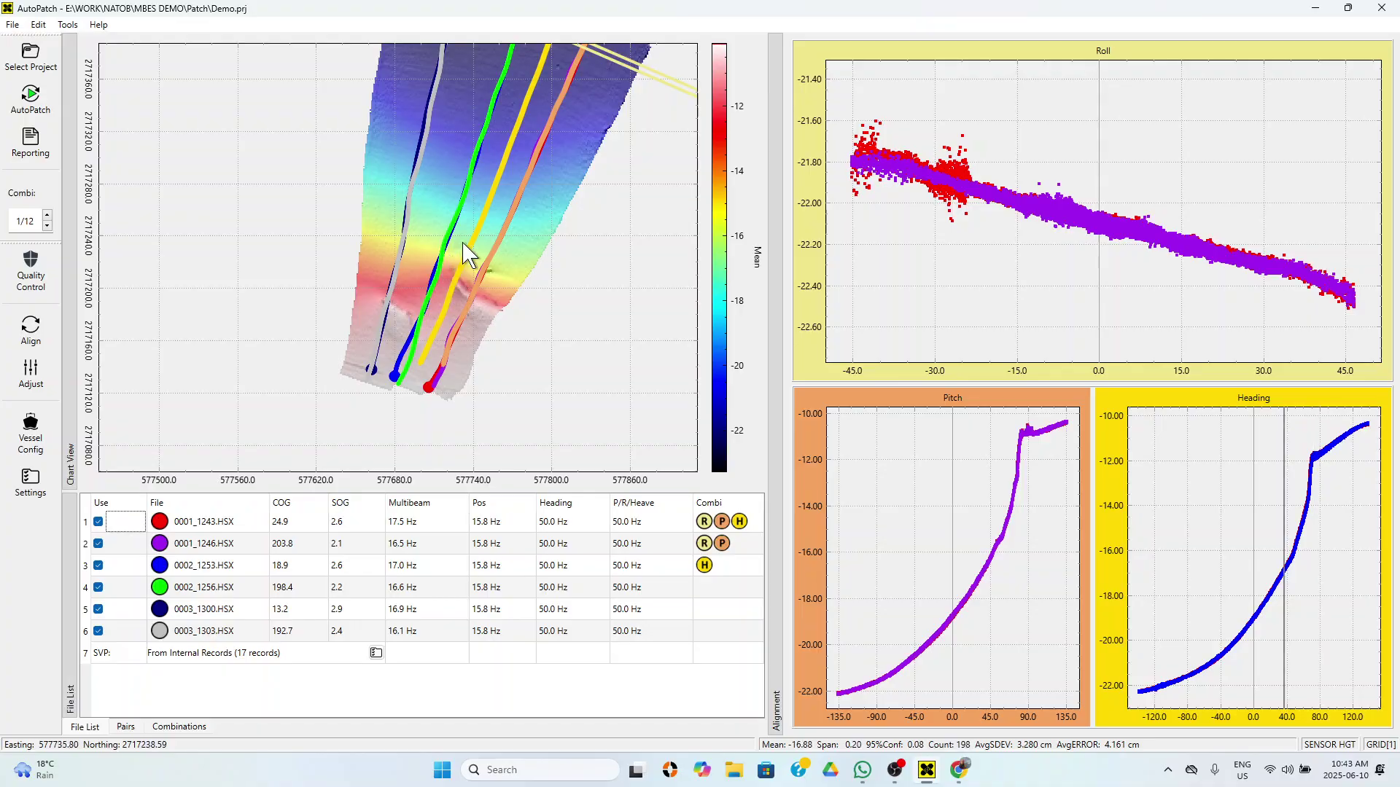
scroll(507, 200, down, 2)
drag(528, 151, 454, 280)
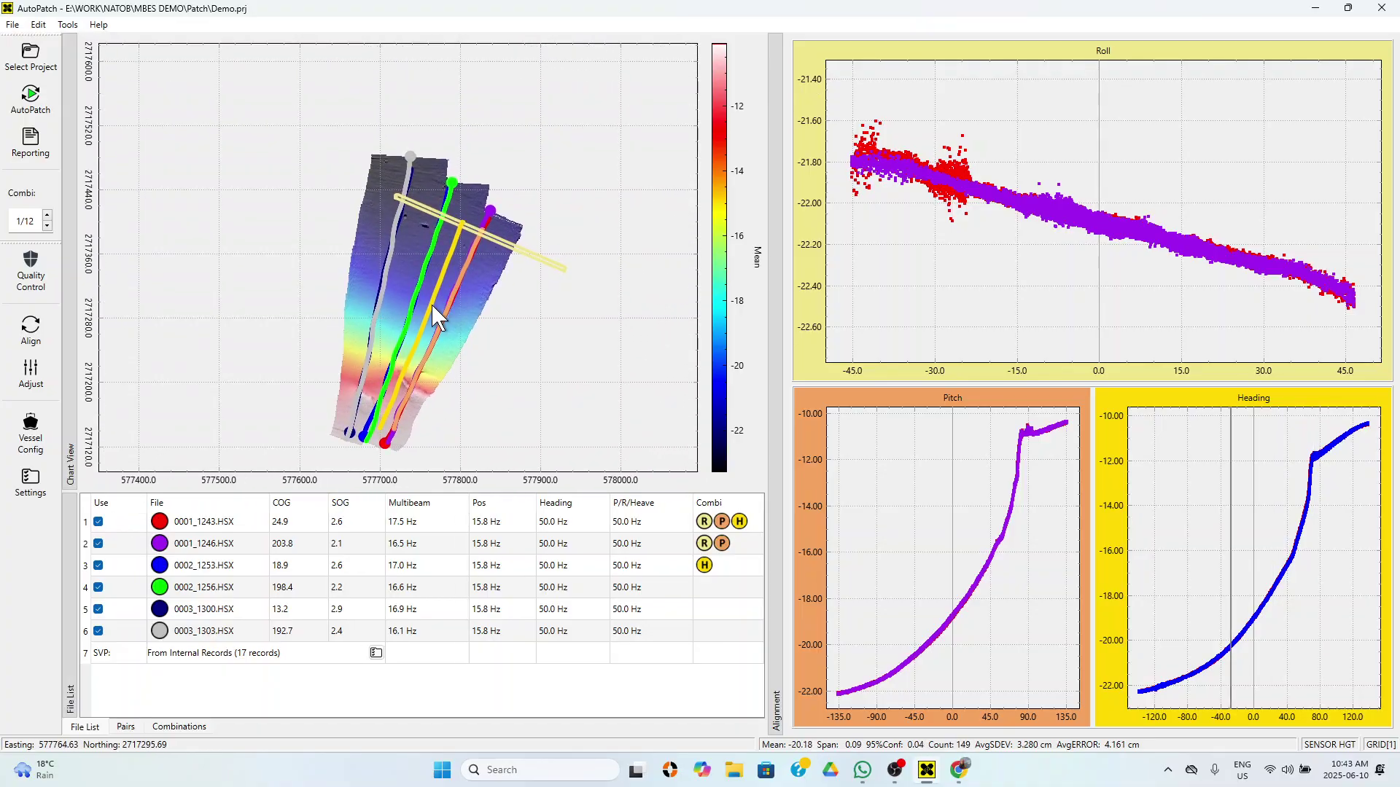
scroll(432, 305, up, 2)
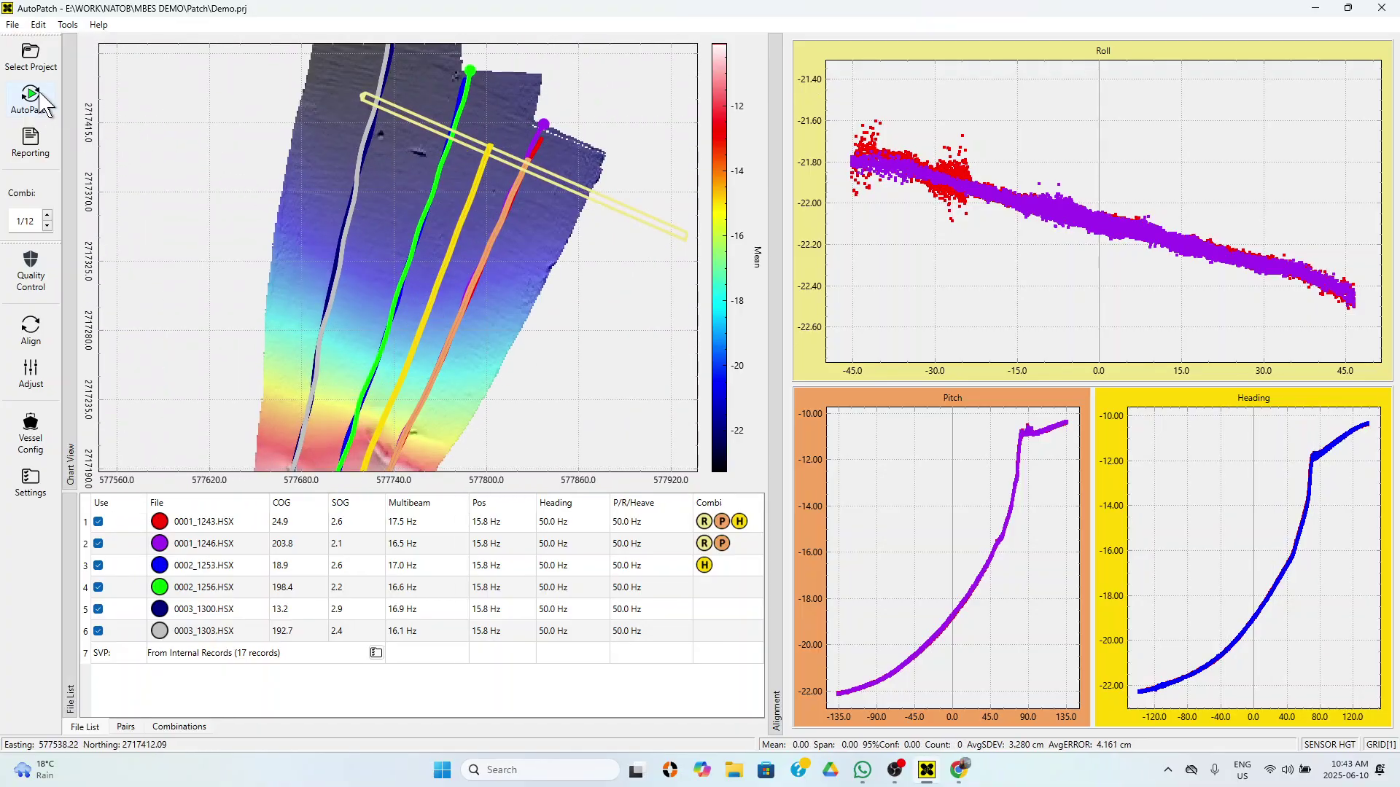
click(68, 25)
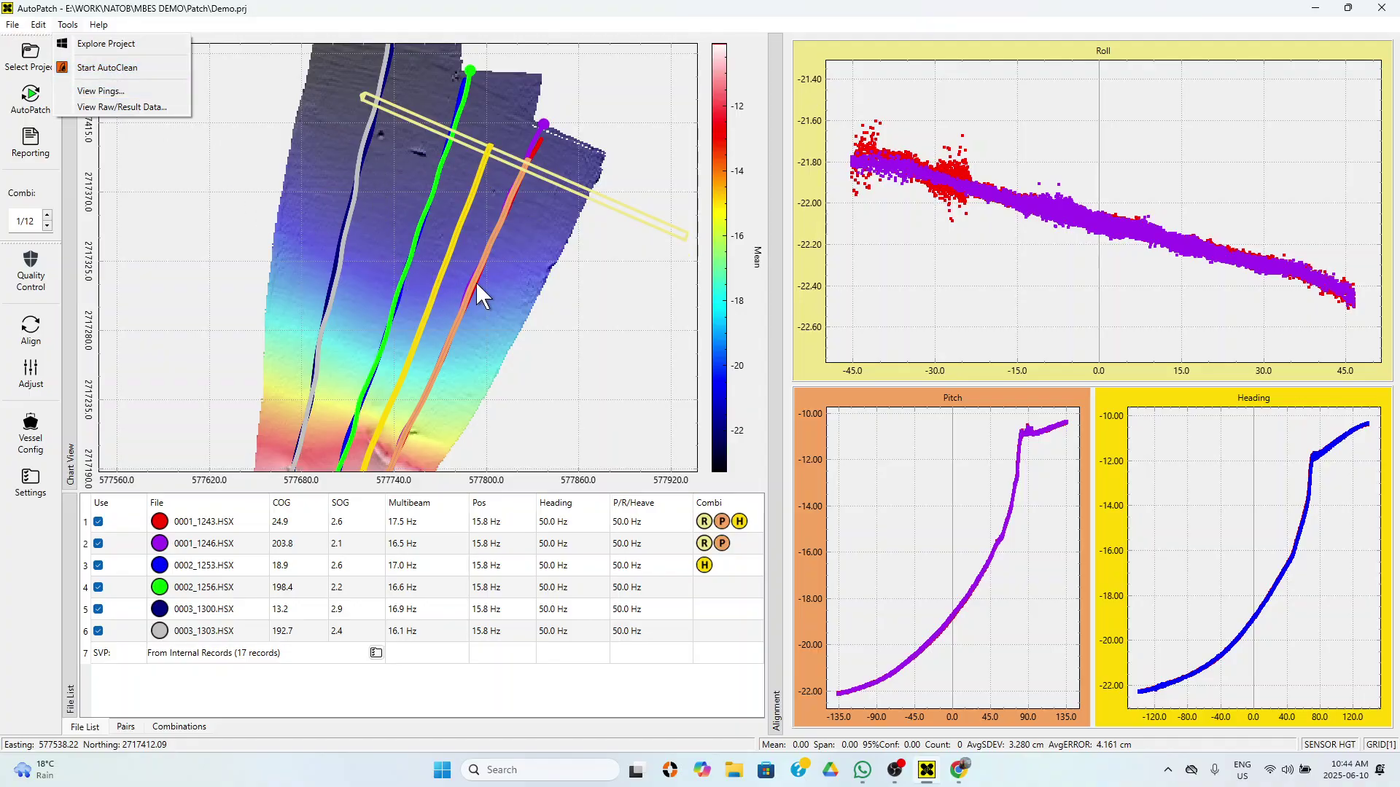
mouse_move(101, 25)
mouse_move(48, 26)
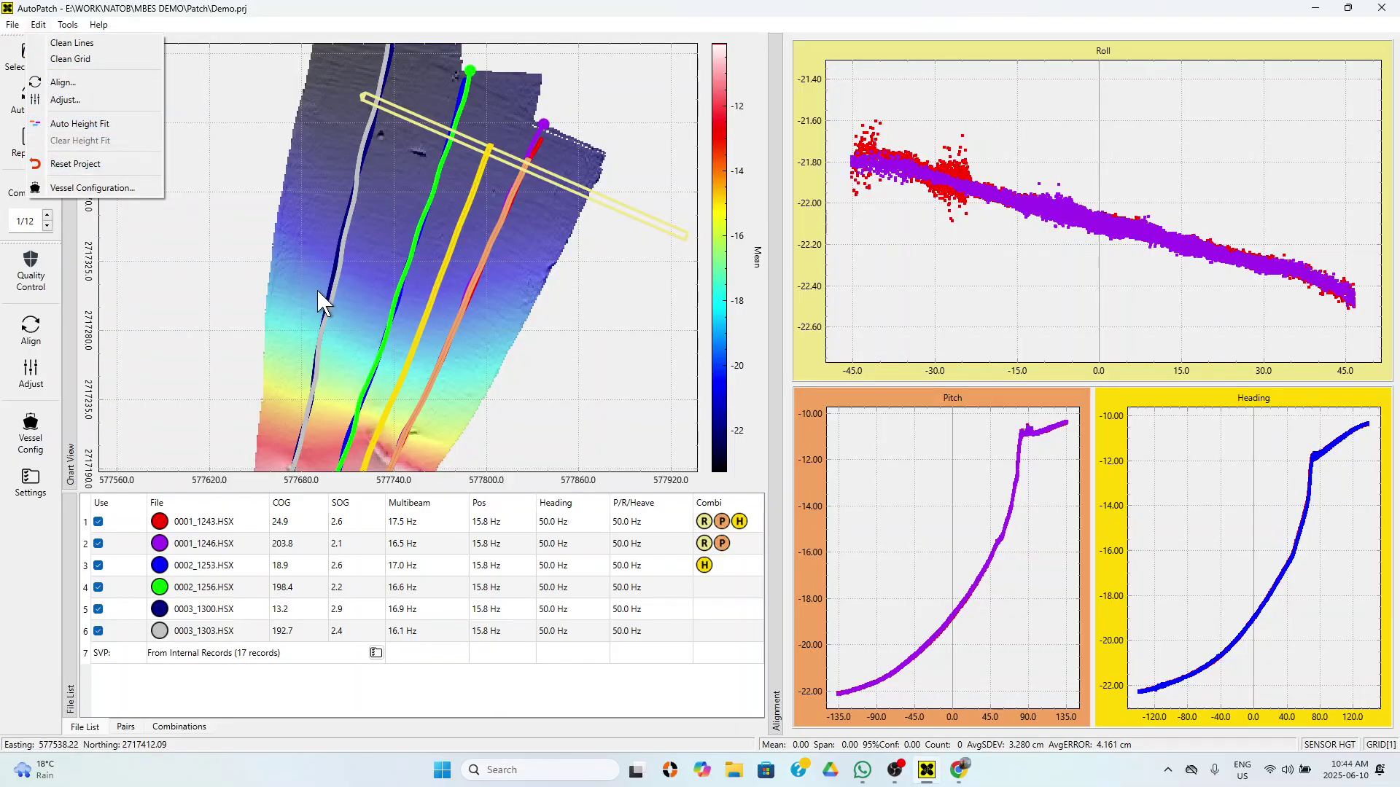
click(248, 283)
scroll(315, 299, up, 2)
scroll(318, 280, down, 2)
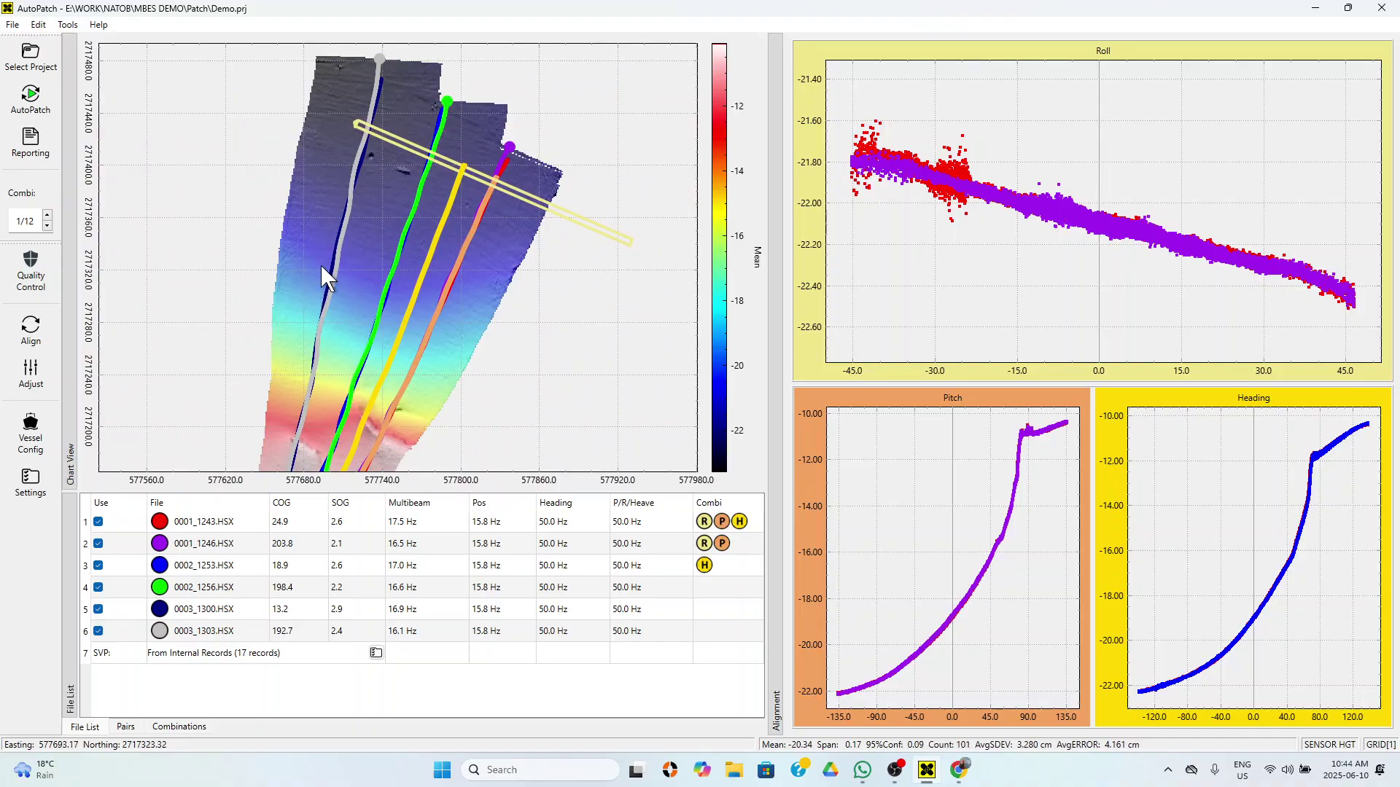
- Hide the transducer tracks in the chart view and colour the surface by the Shallowest attribute
right_click(311, 233)
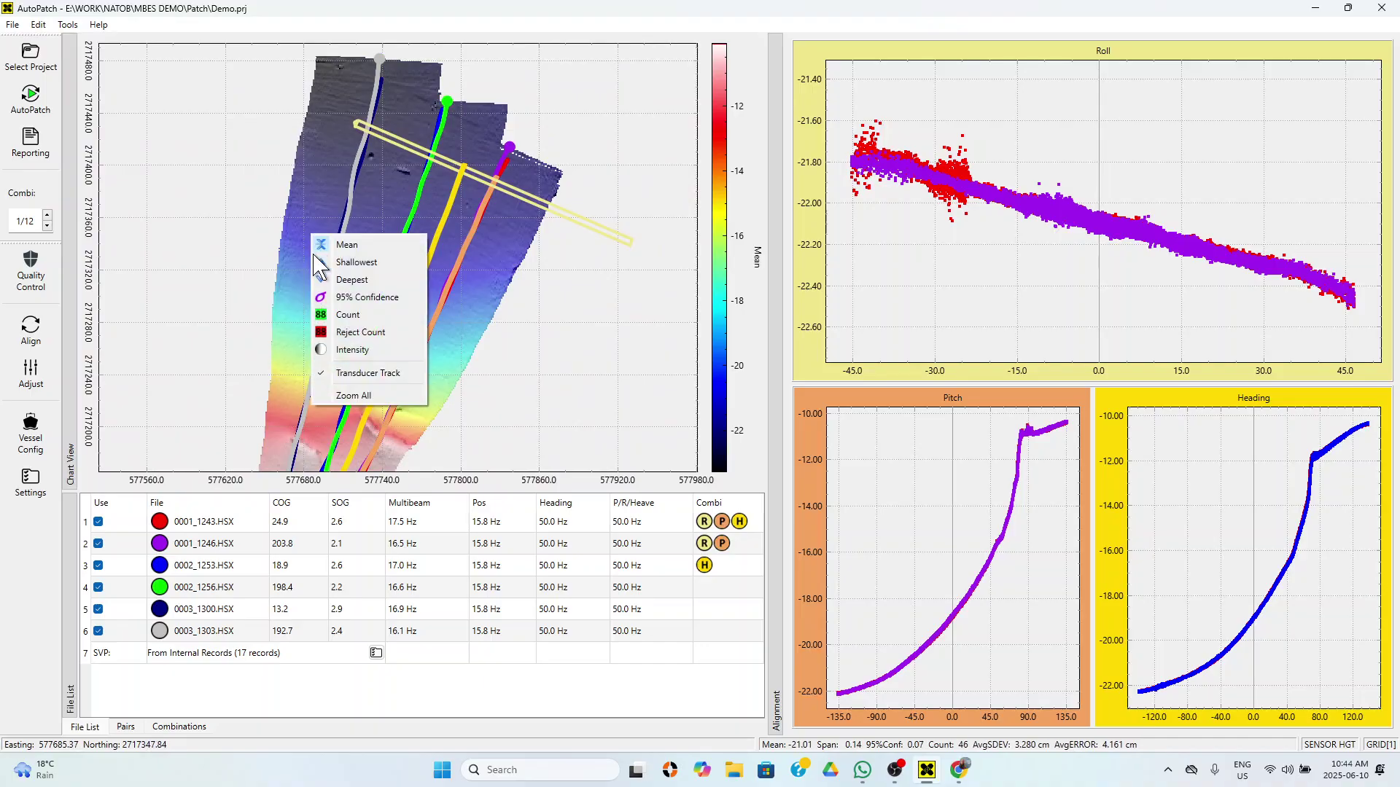
click(347, 369)
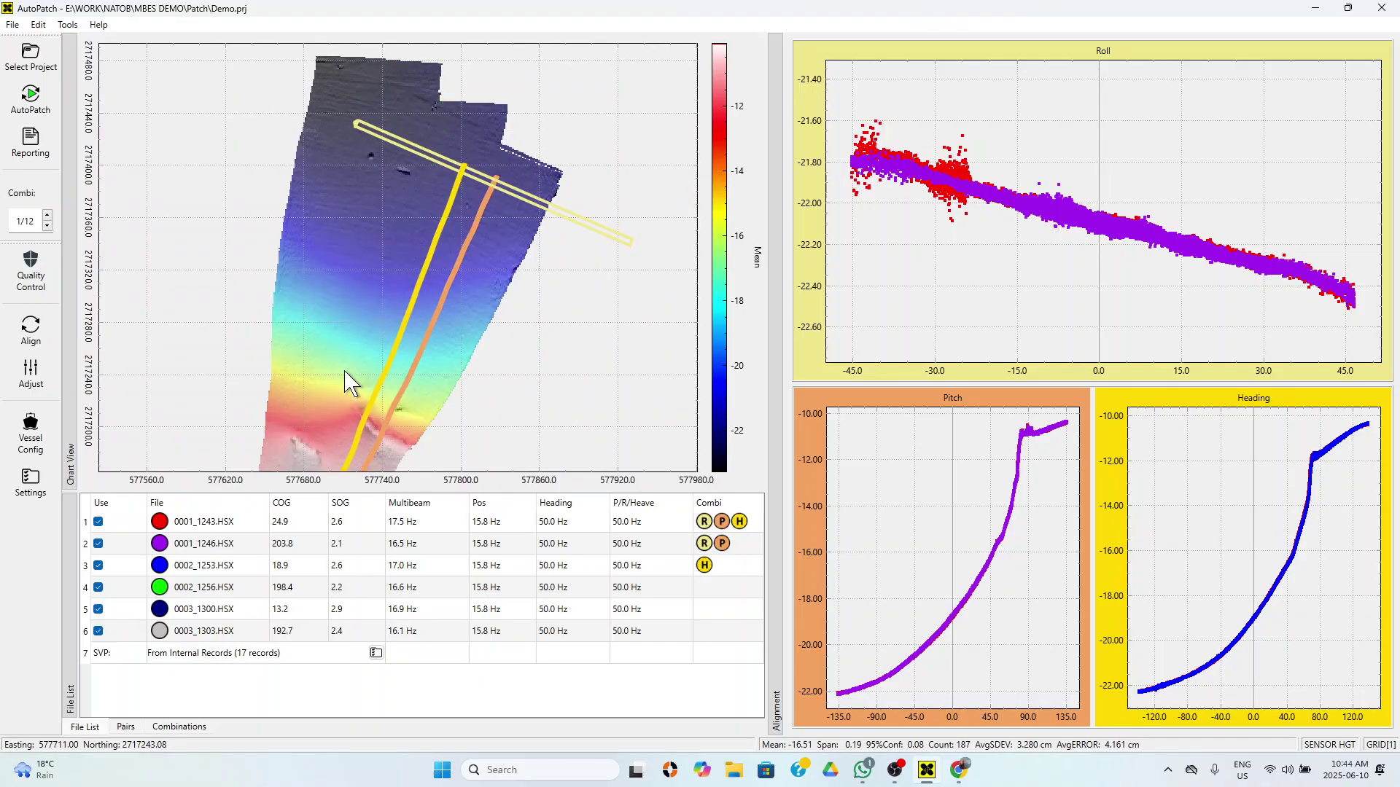
right_click(331, 282)
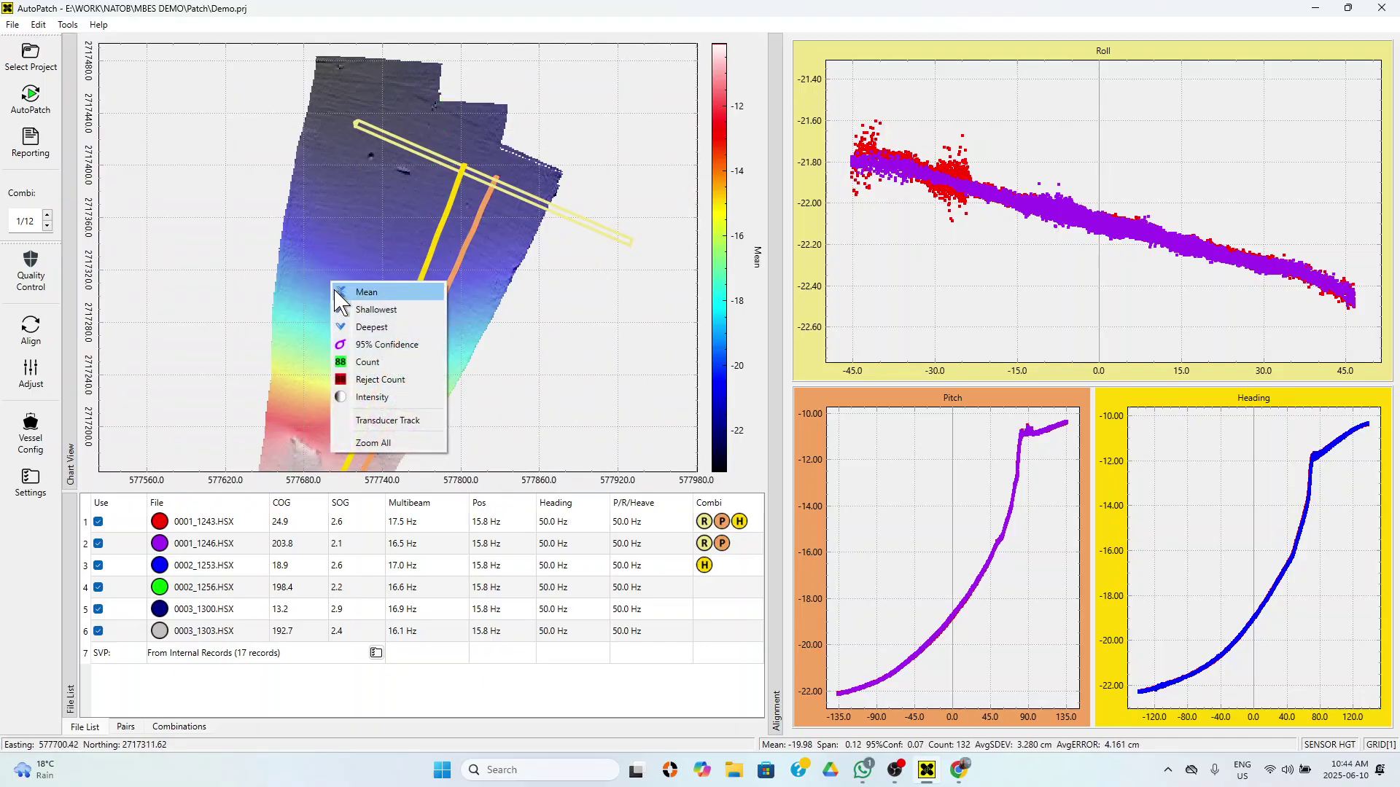
click(371, 312)
scroll(370, 347, up, 1)
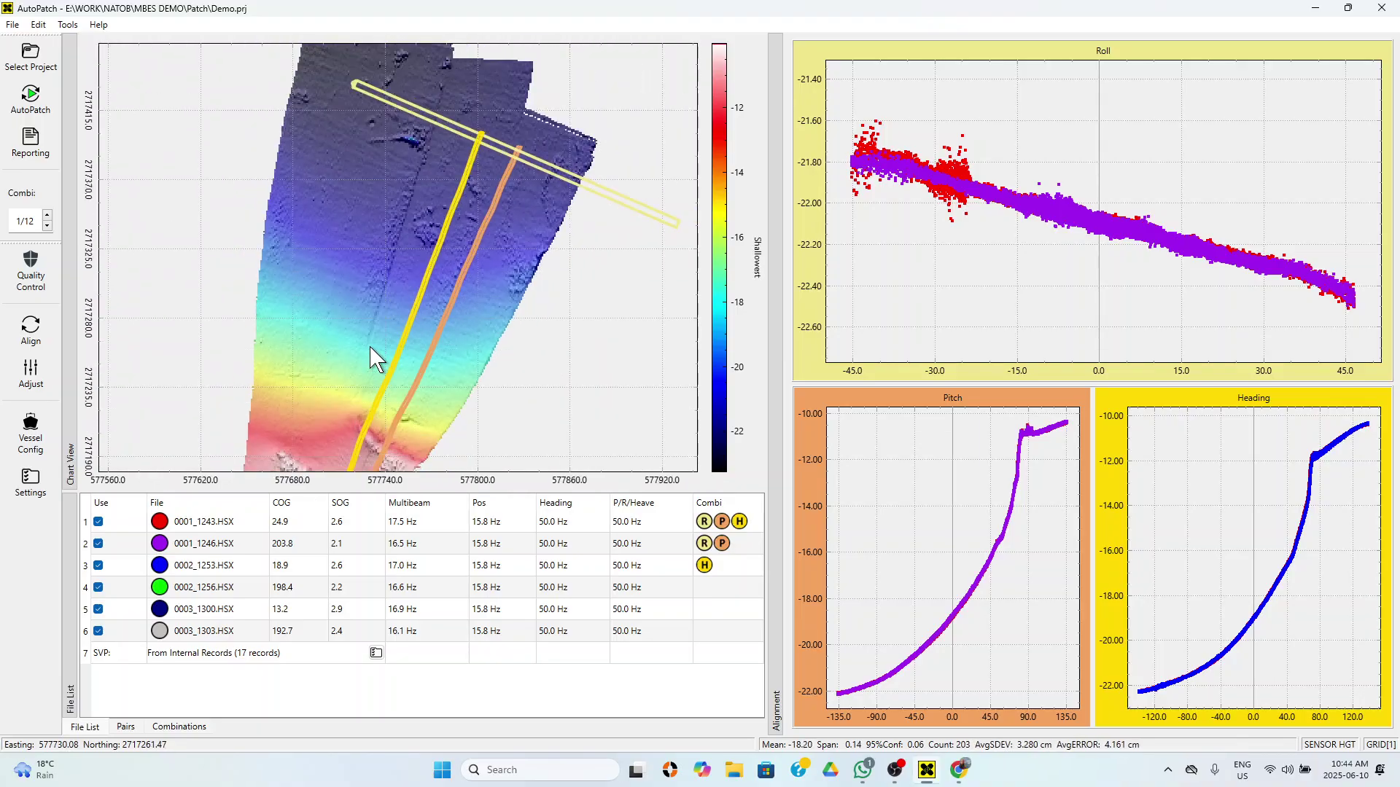
scroll(370, 347, up, 4)
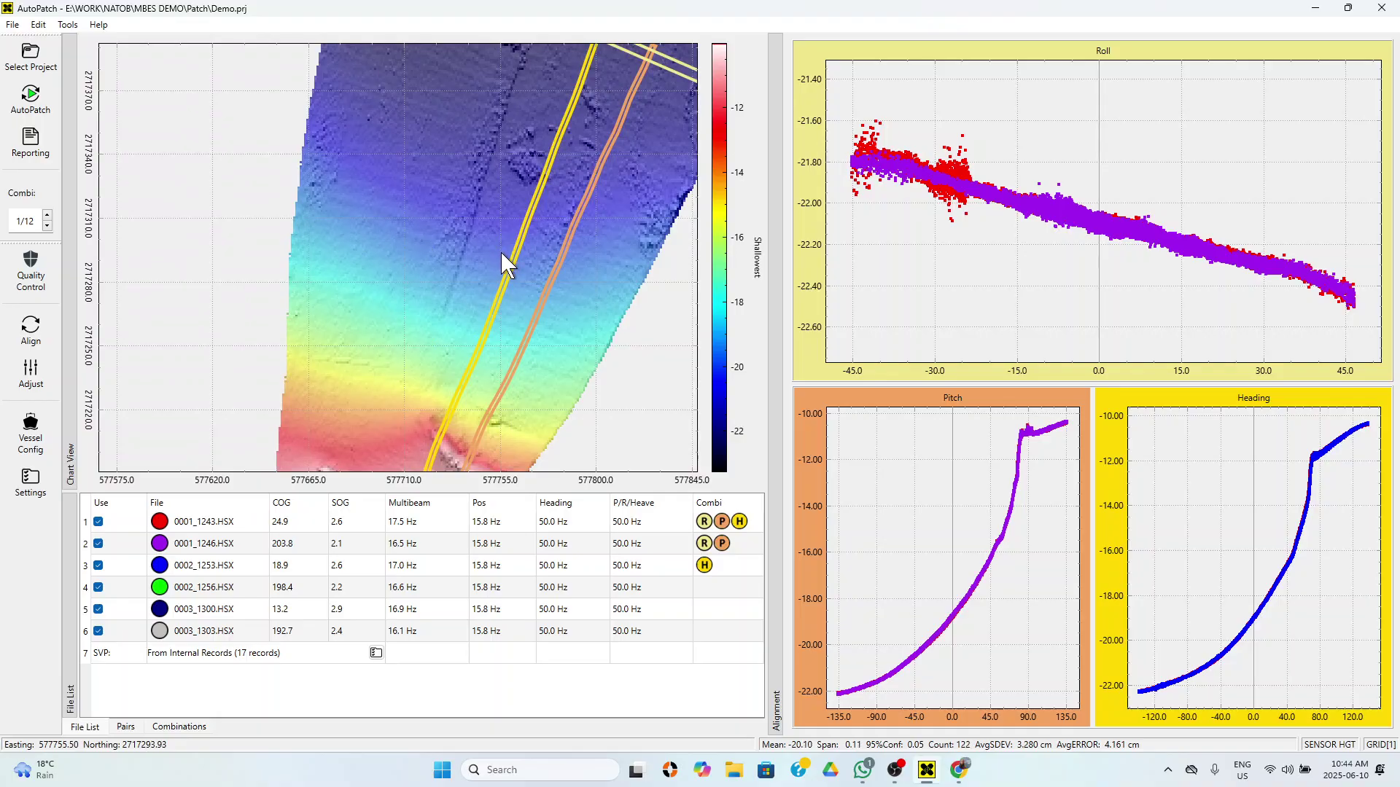
scroll(422, 234, down, 2)
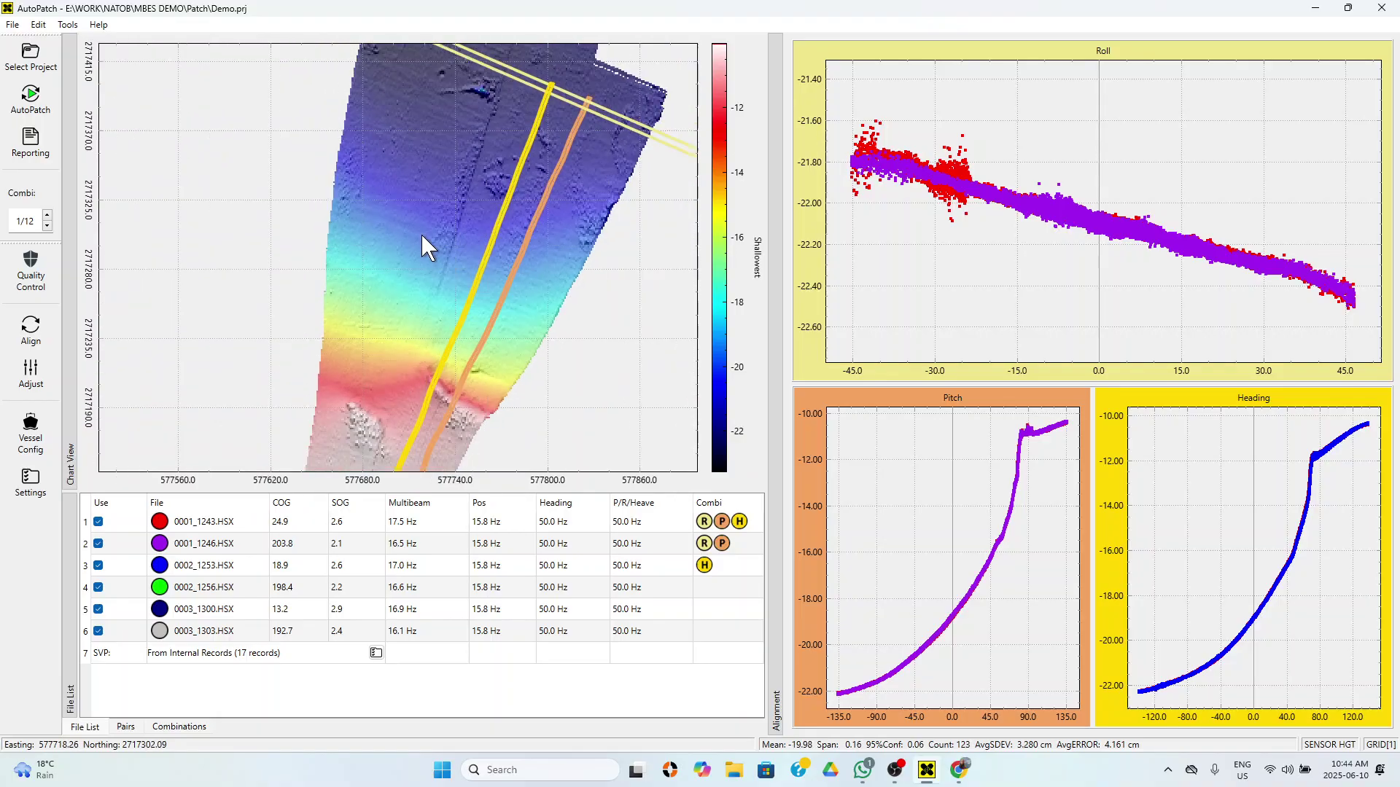
drag(391, 224, 375, 293)
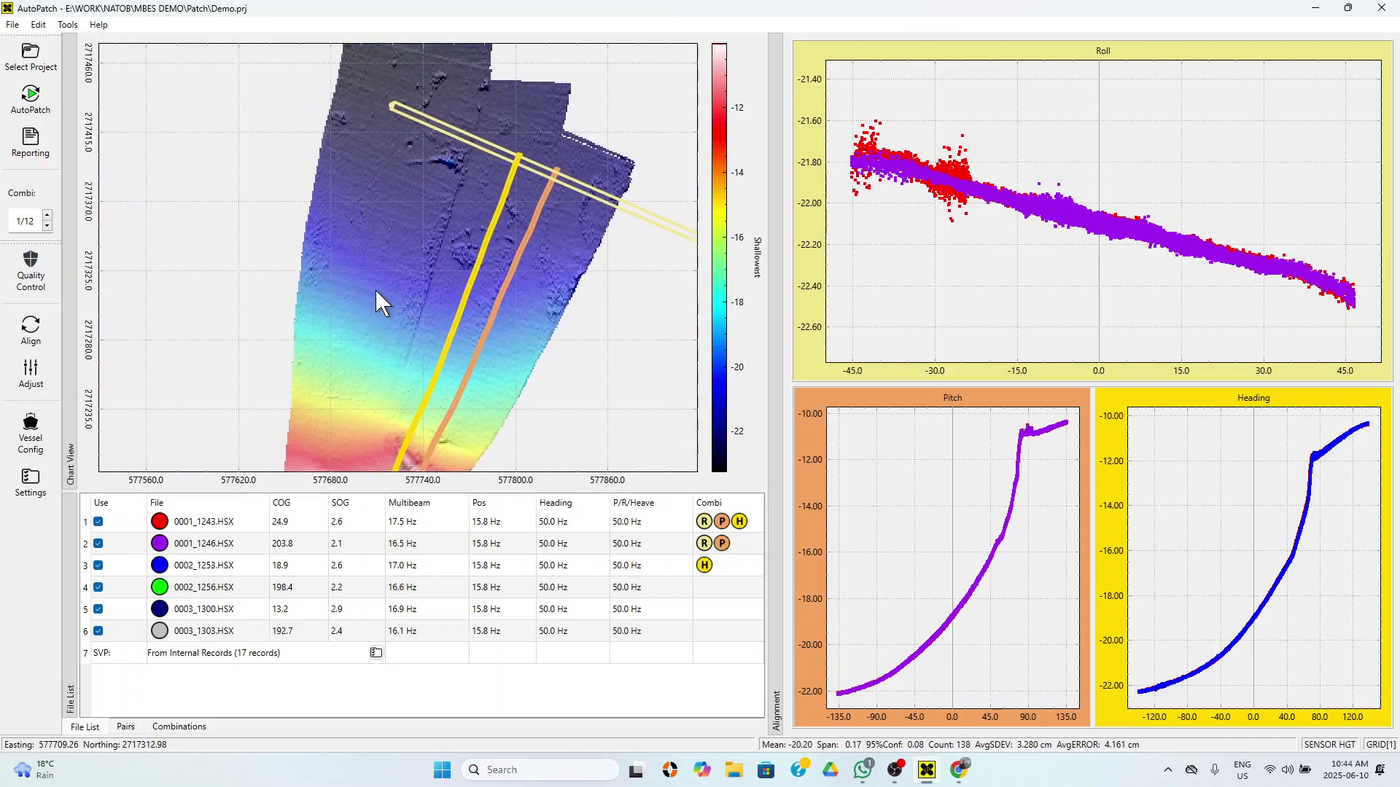
- Apply the Auto Height Fit to the survey lines and inspect the refitted surface in the chart view
click(39, 25)
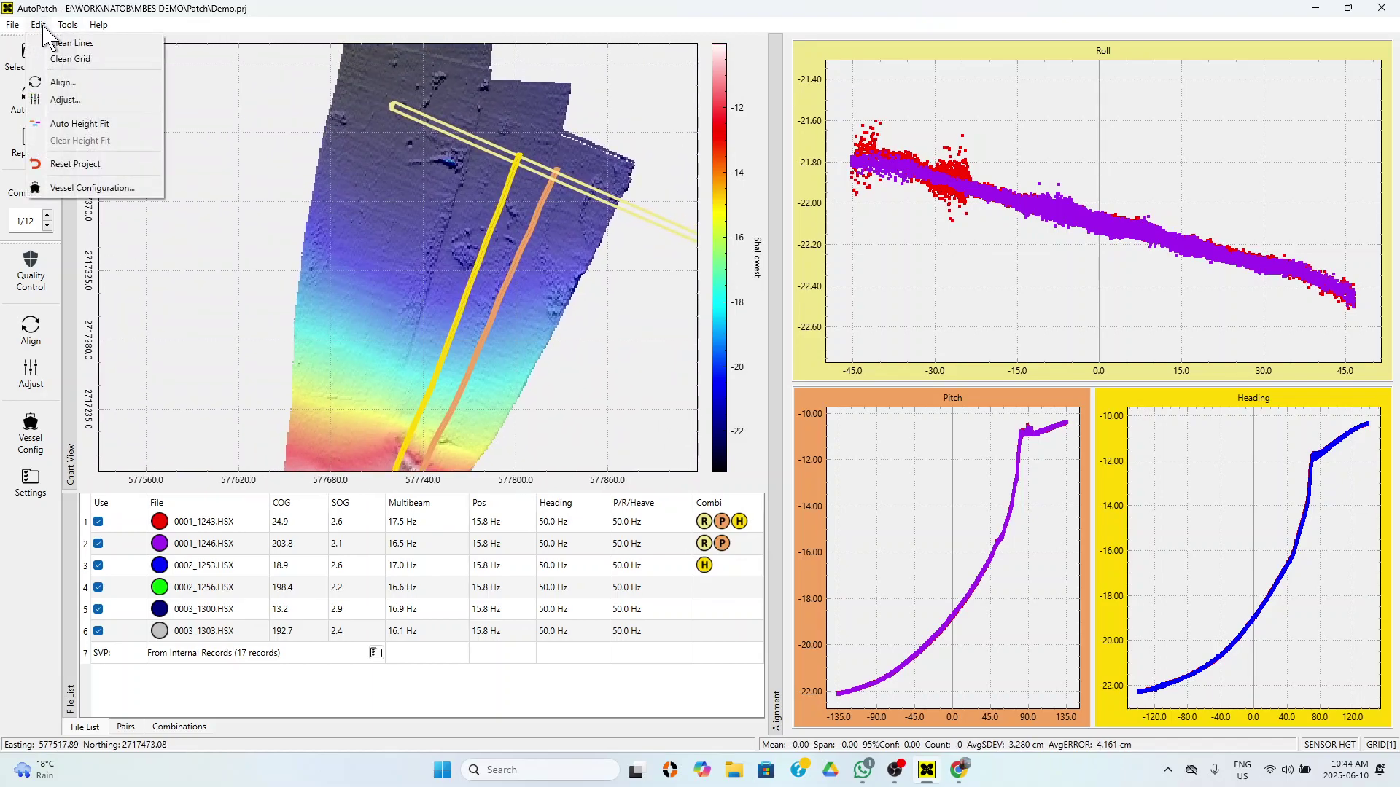
click(65, 124)
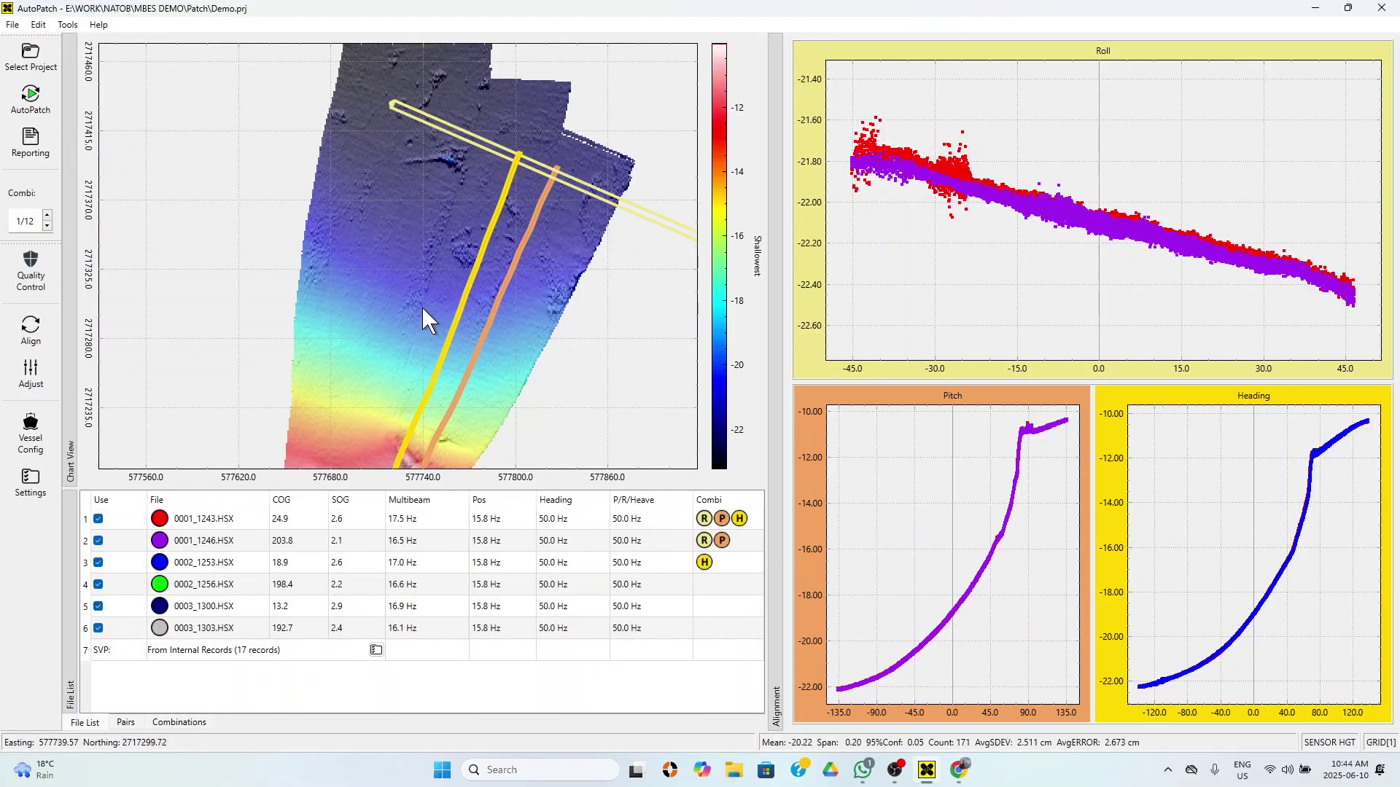
scroll(421, 299, up, 2)
scroll(421, 299, down, 2)
scroll(423, 300, up, 2)
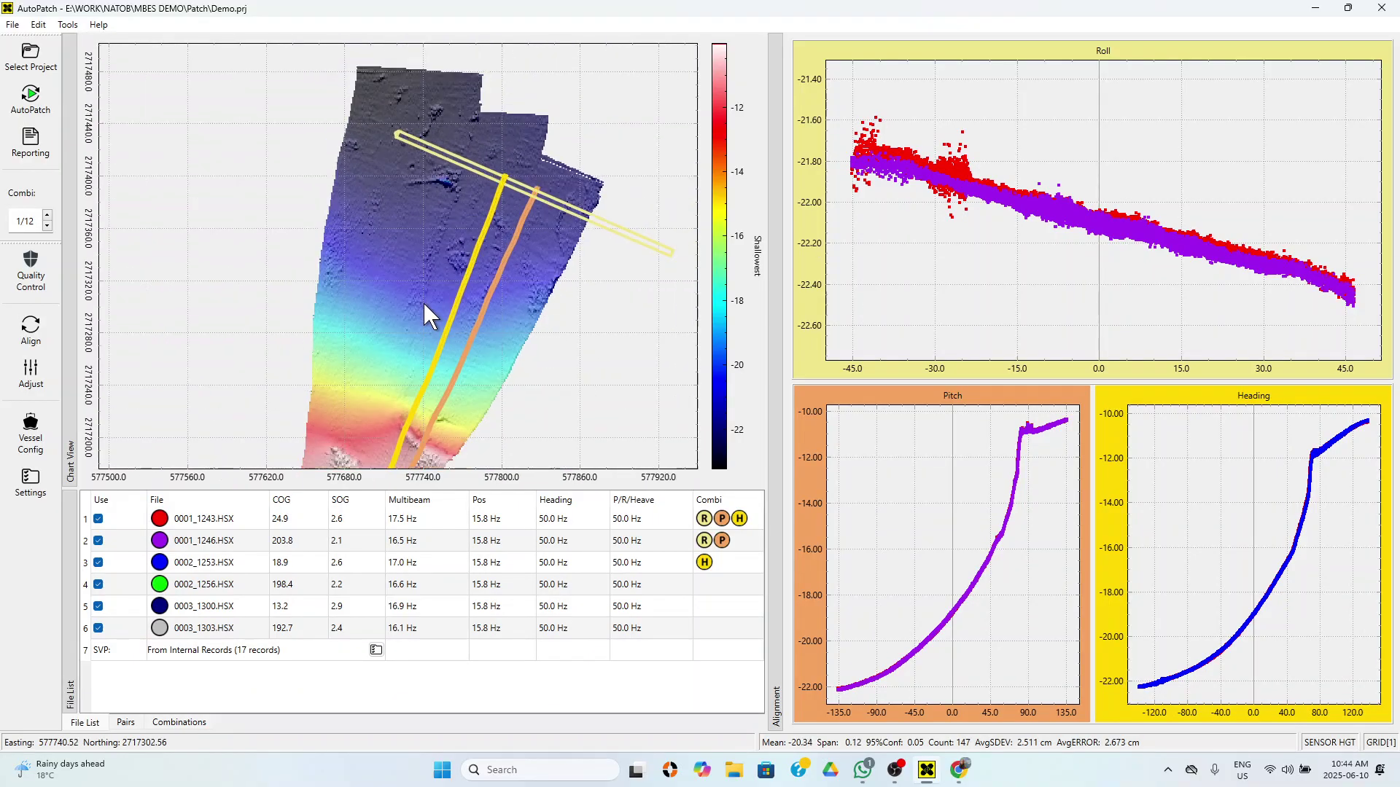
scroll(424, 303, down, 2)
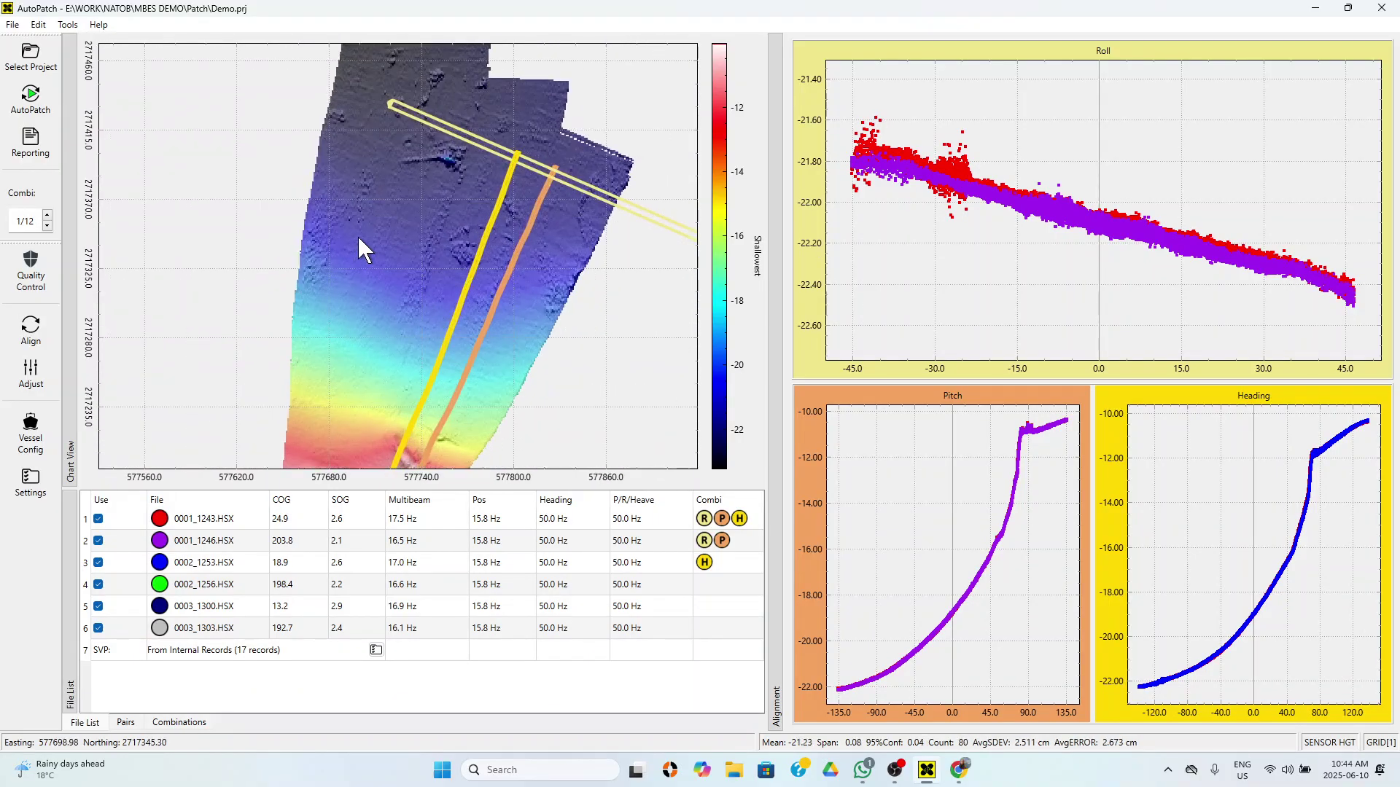
- Clean the survey lines with Clean Lines and inspect the regridded surface
click(38, 24)
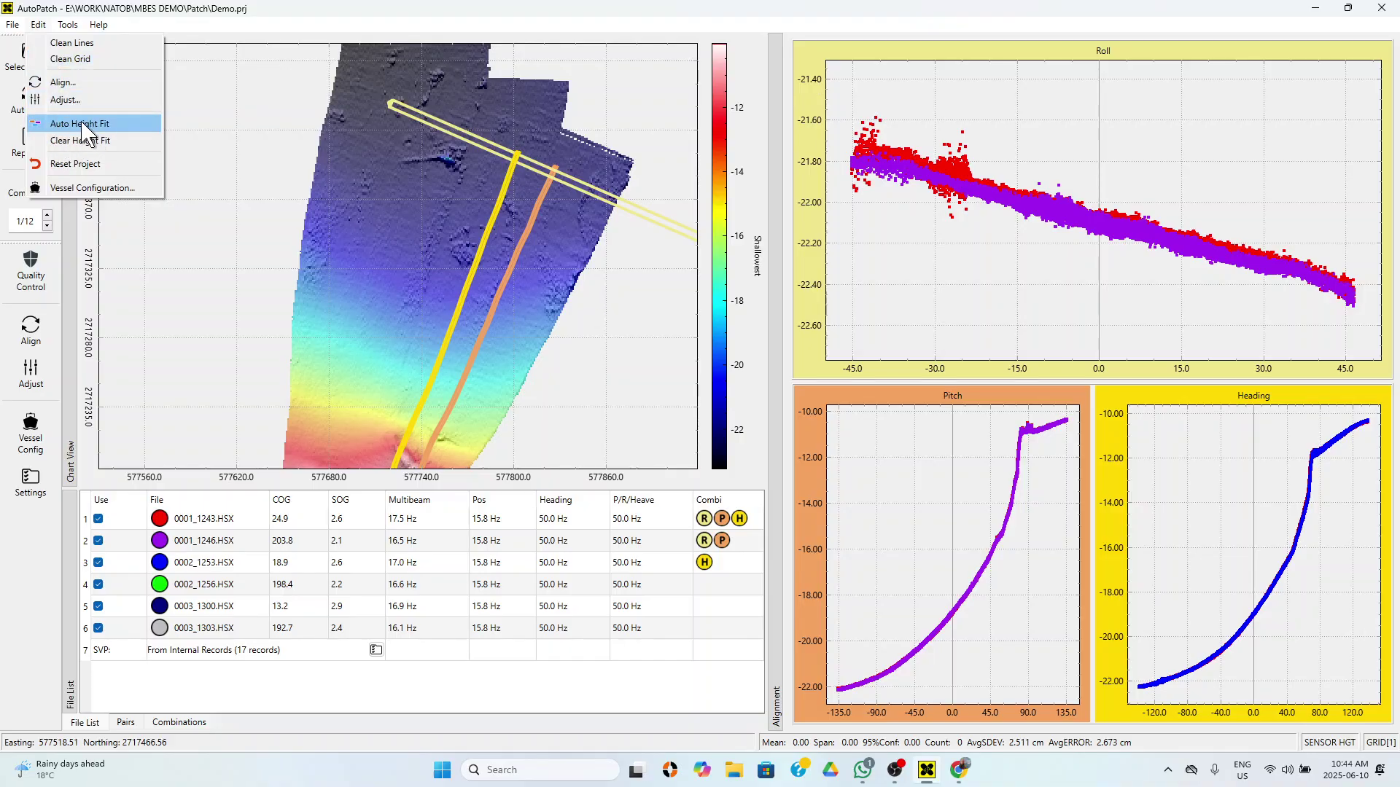
click(93, 43)
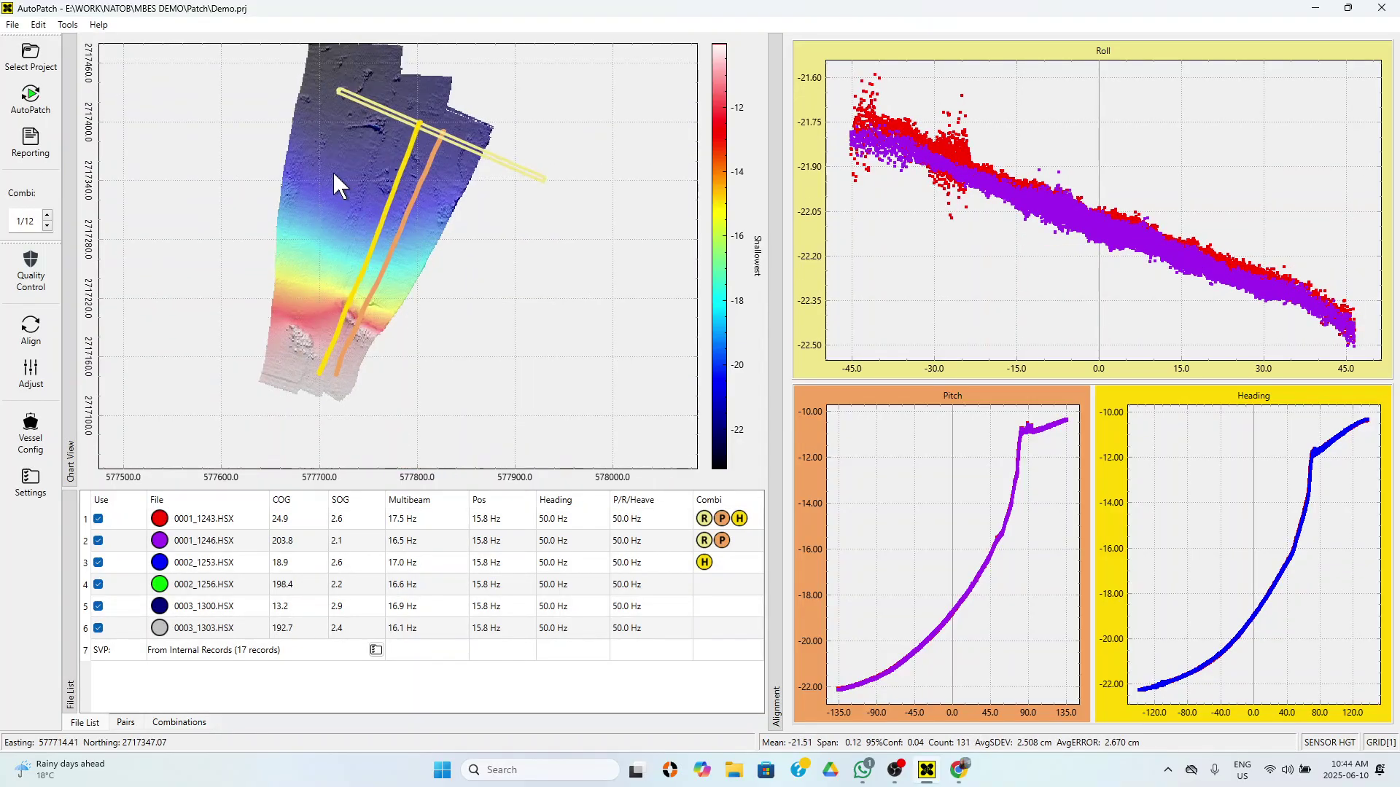
scroll(335, 182, up, 2)
scroll(339, 182, down, 1)
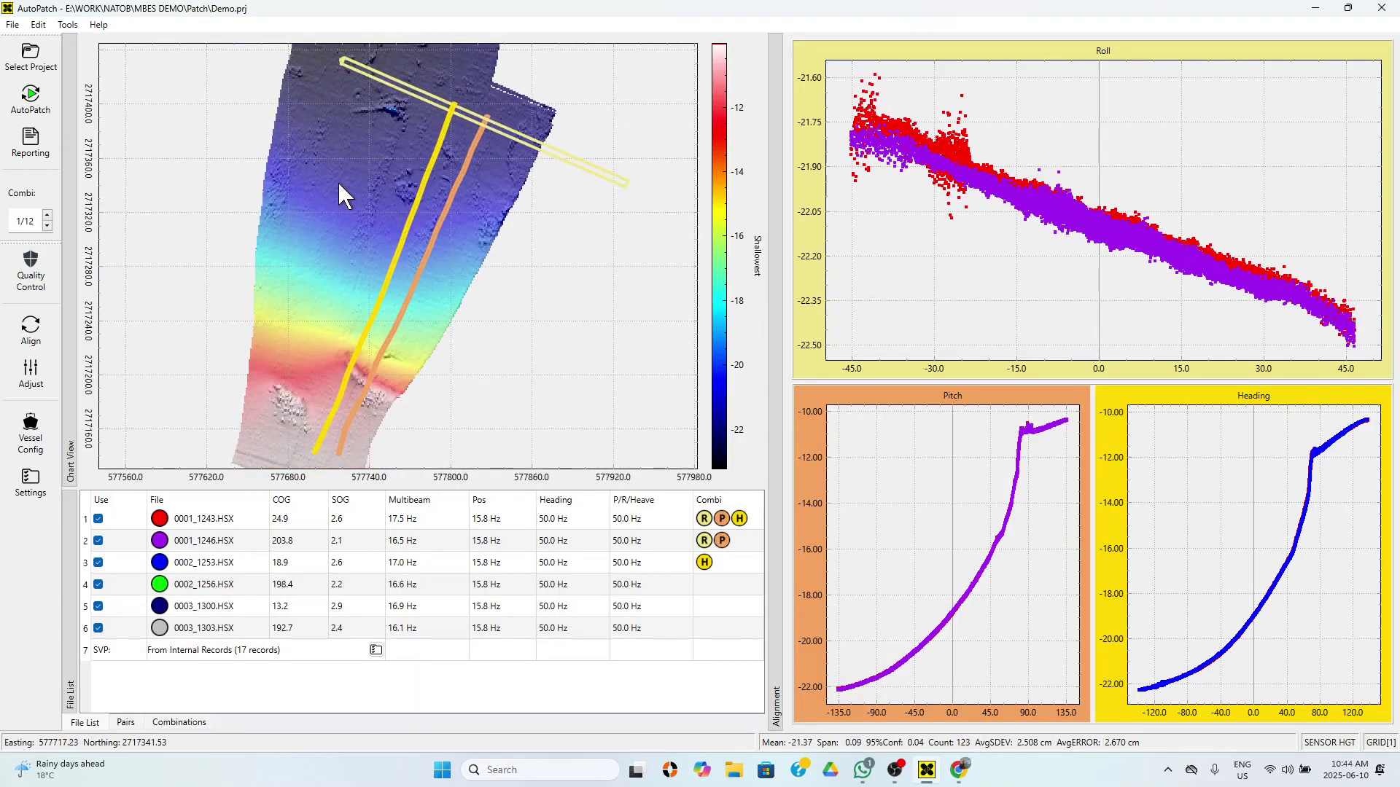
- Run Auto Height Fit again on the cleaned lines and return the chart view to the Mean attribute
click(39, 24)
click(81, 122)
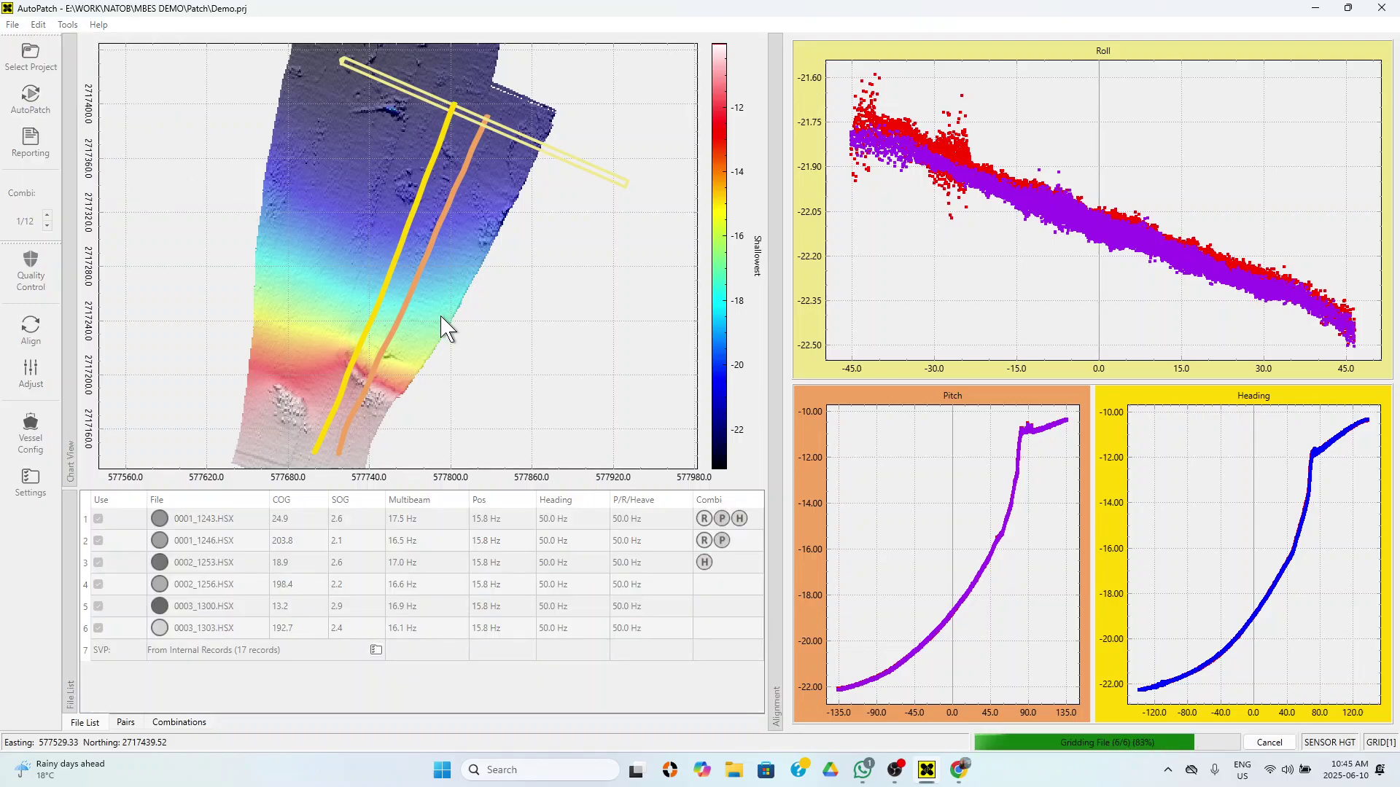
right_click(352, 196)
click(387, 206)
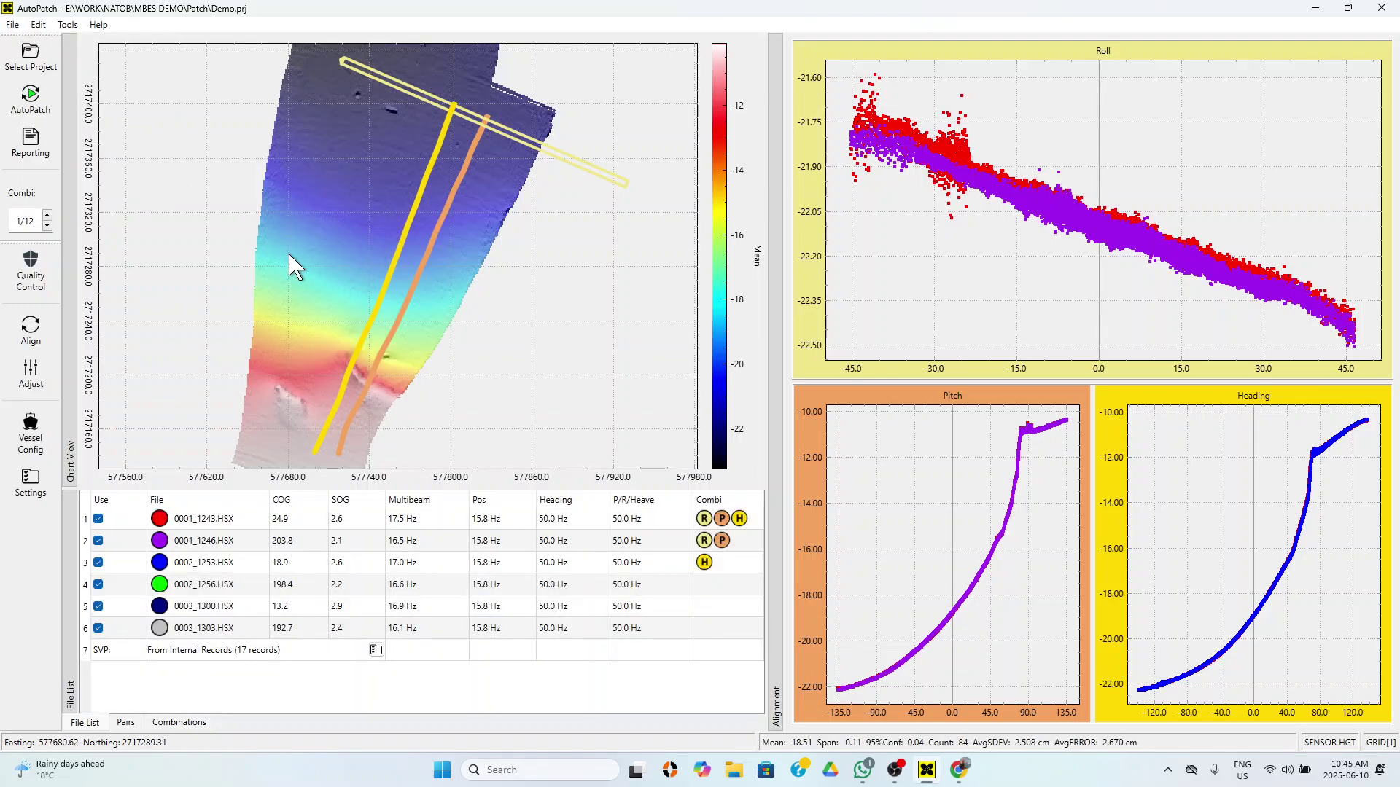
scroll(297, 251, up, 4)
scroll(310, 260, down, 4)
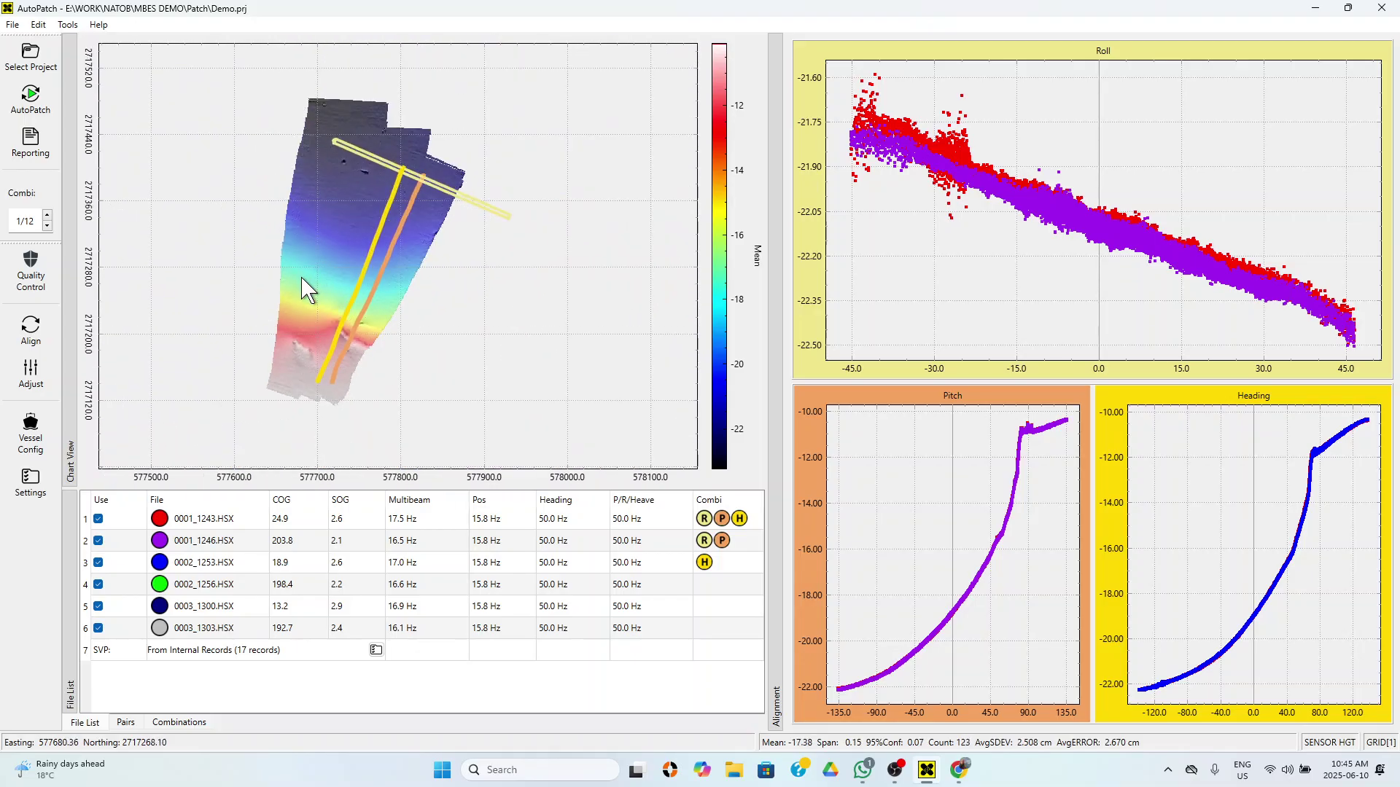